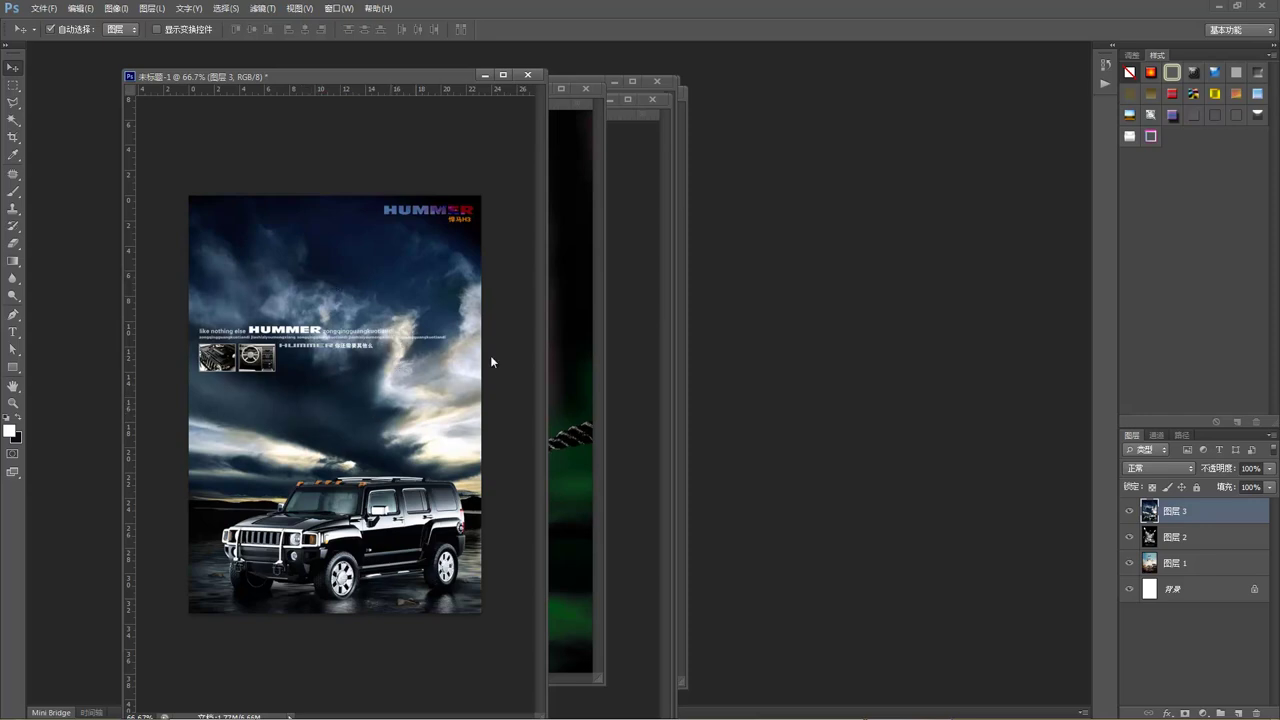
- Temporarily hide layer 图层 3 to preview the poster beneath the Hummer design, and restore it
left_click(1130, 511)
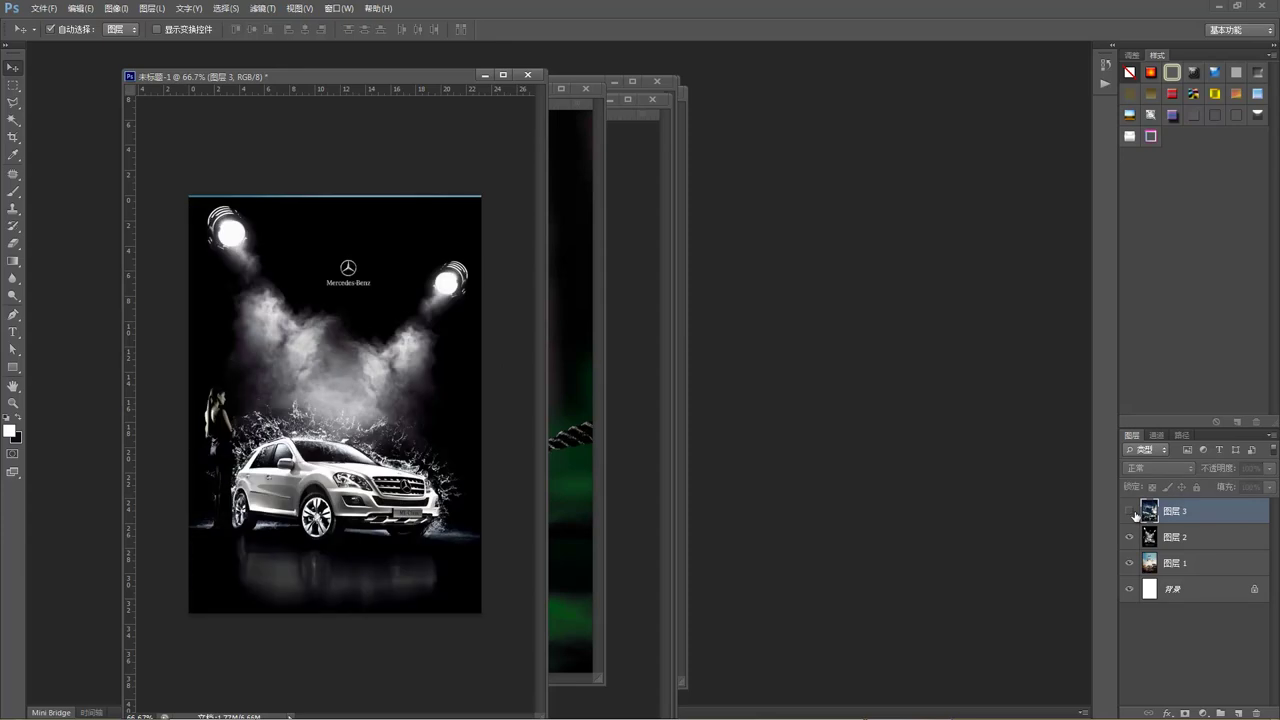
left_click(1130, 511)
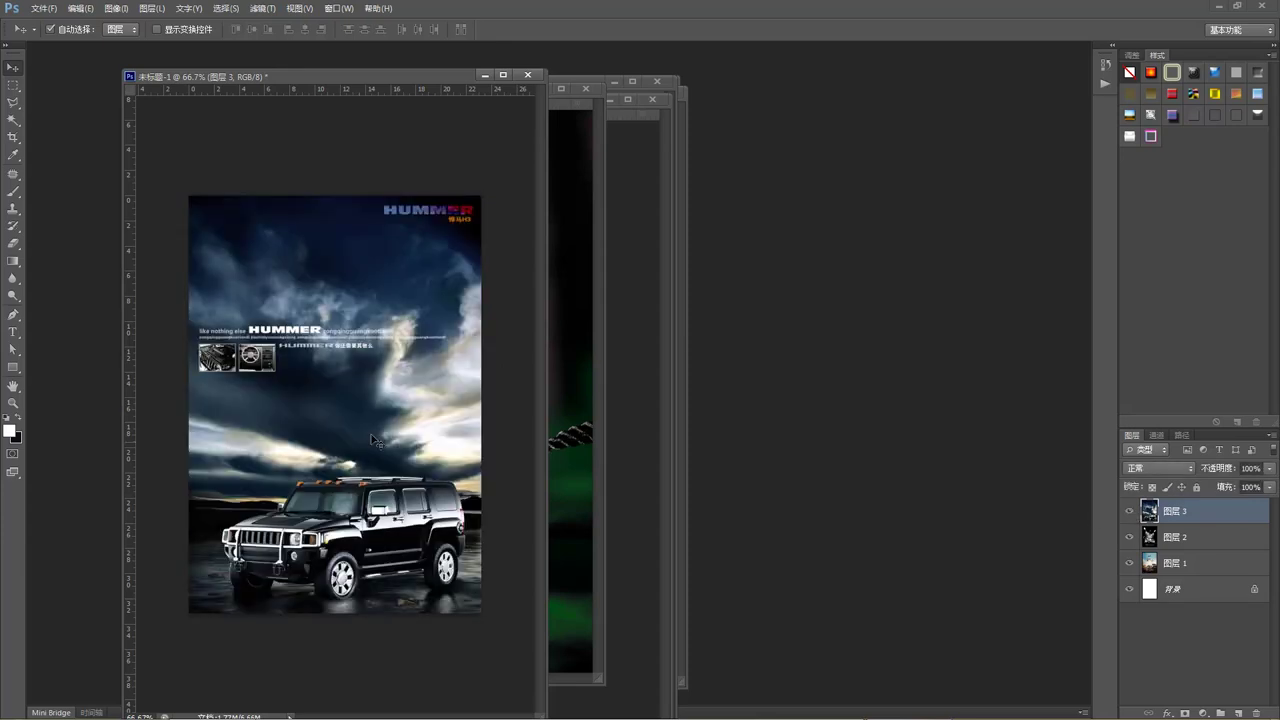
left_click_drag(392, 76, 397, 73)
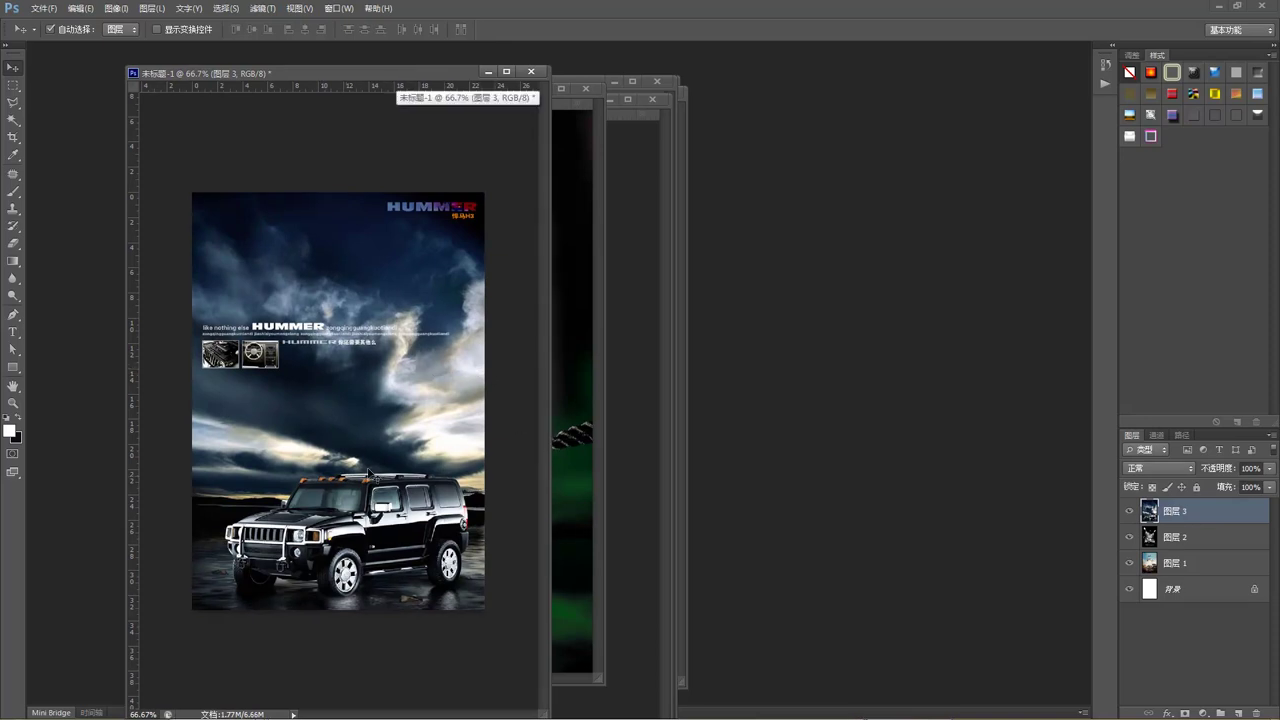
- Browse the open design documents from the jewelry poster 未标题-2 to the yoga image 未标题-7, and return to the Hummer poster
left_click(574, 418)
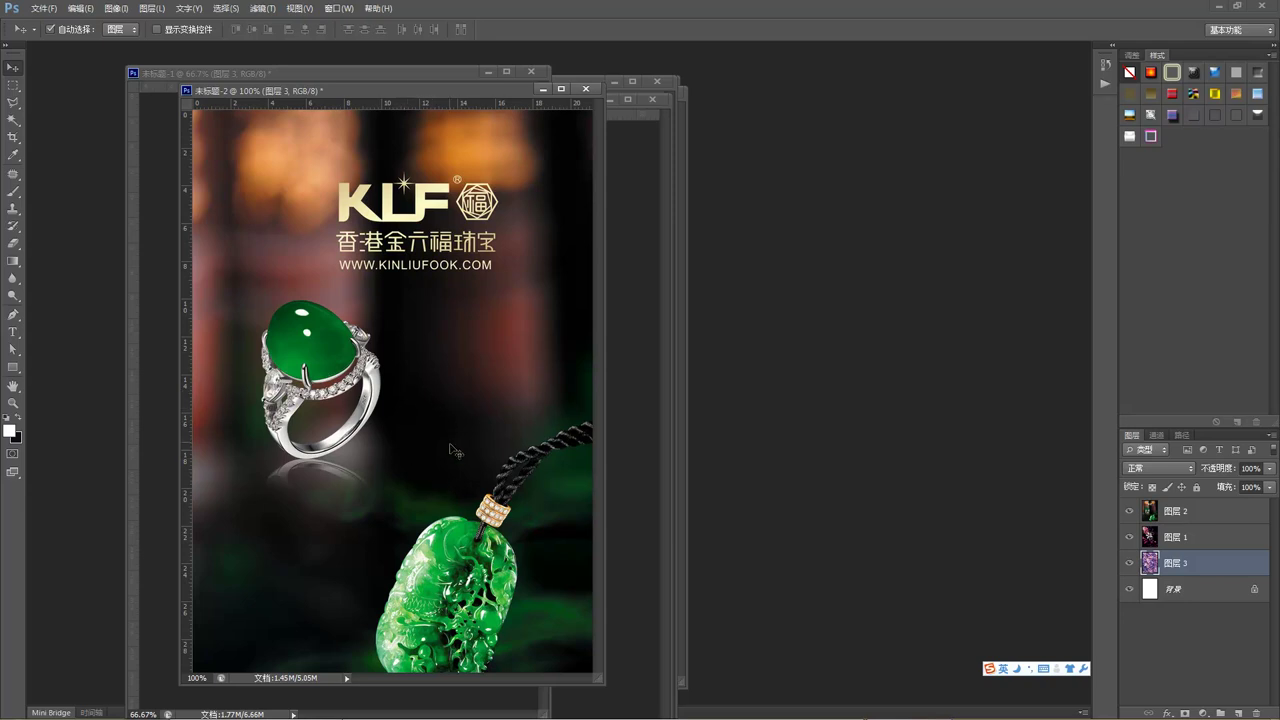
key("ctrl+Tab")
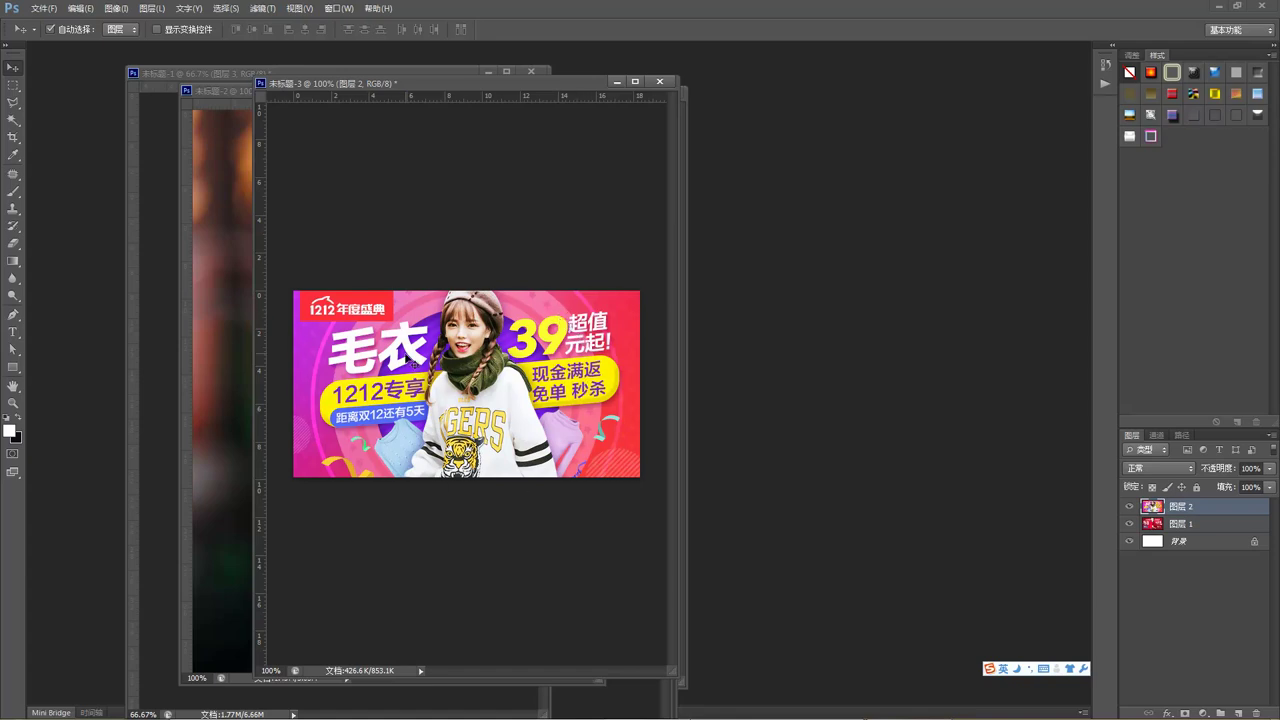
key("ctrl+Tab")
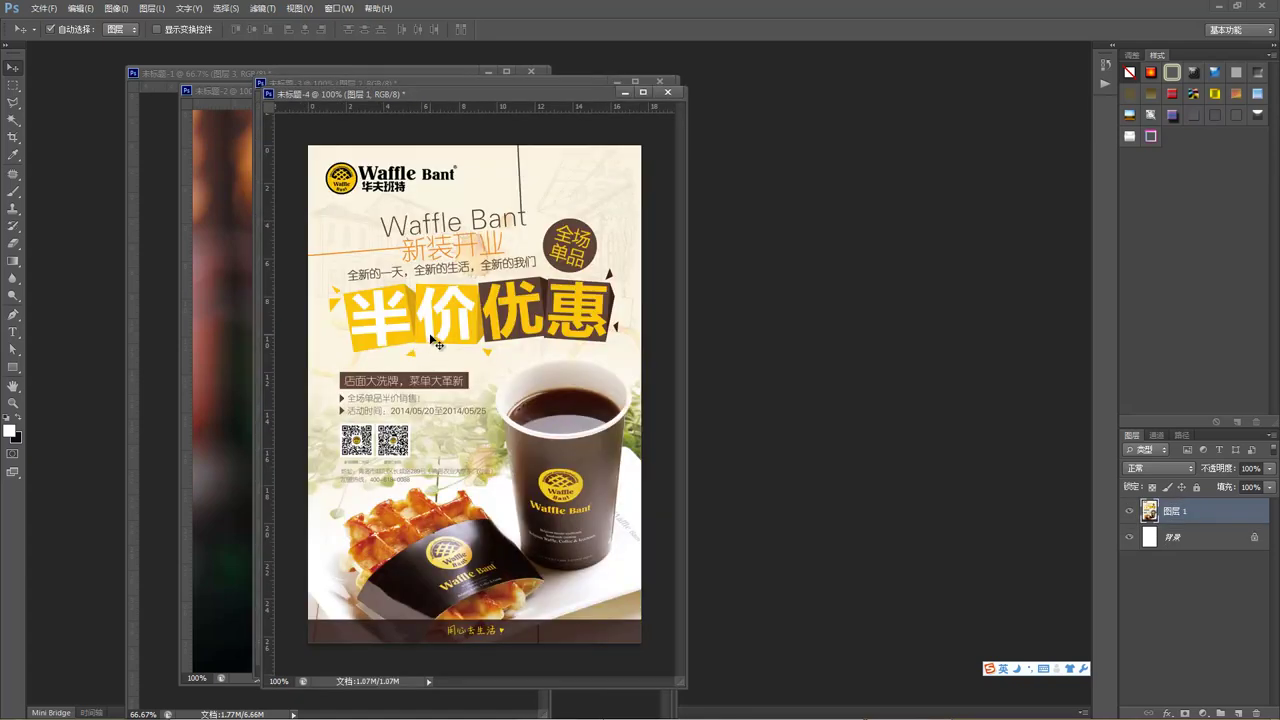
key("ctrl+Tab")
key("ctrl+Tab")
key("ctrl+Tab")
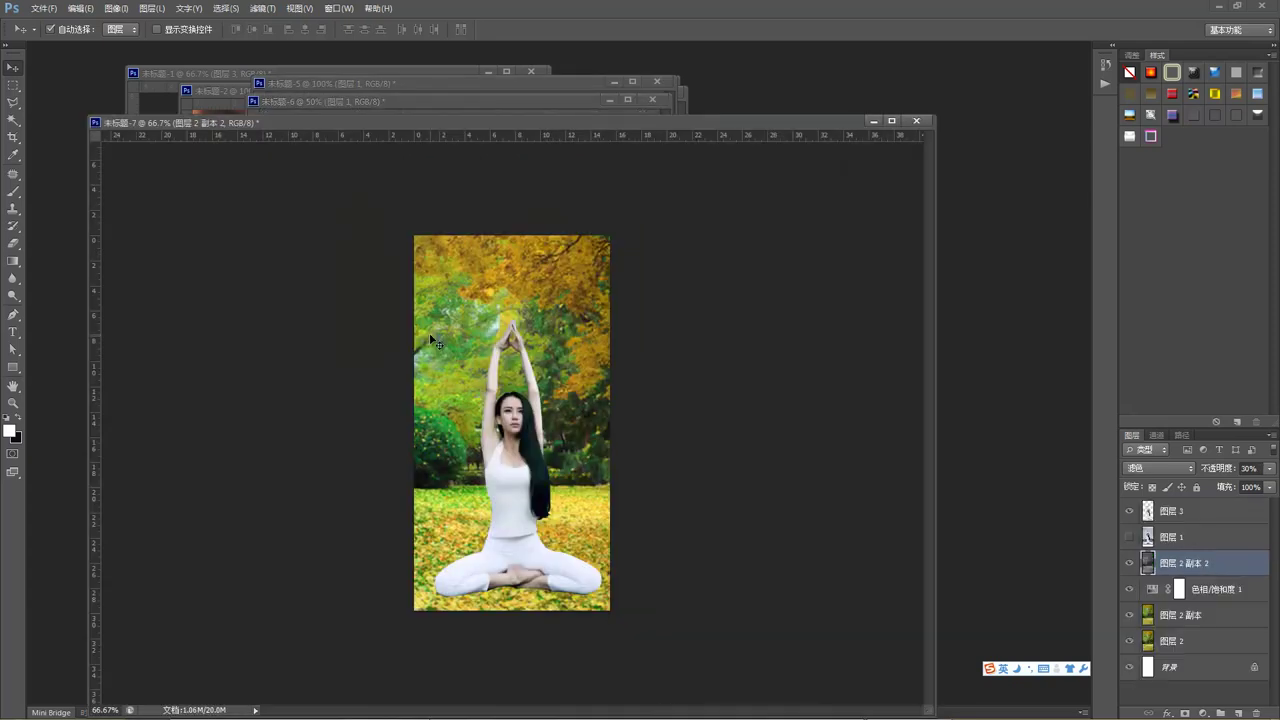
key("ctrl+Tab")
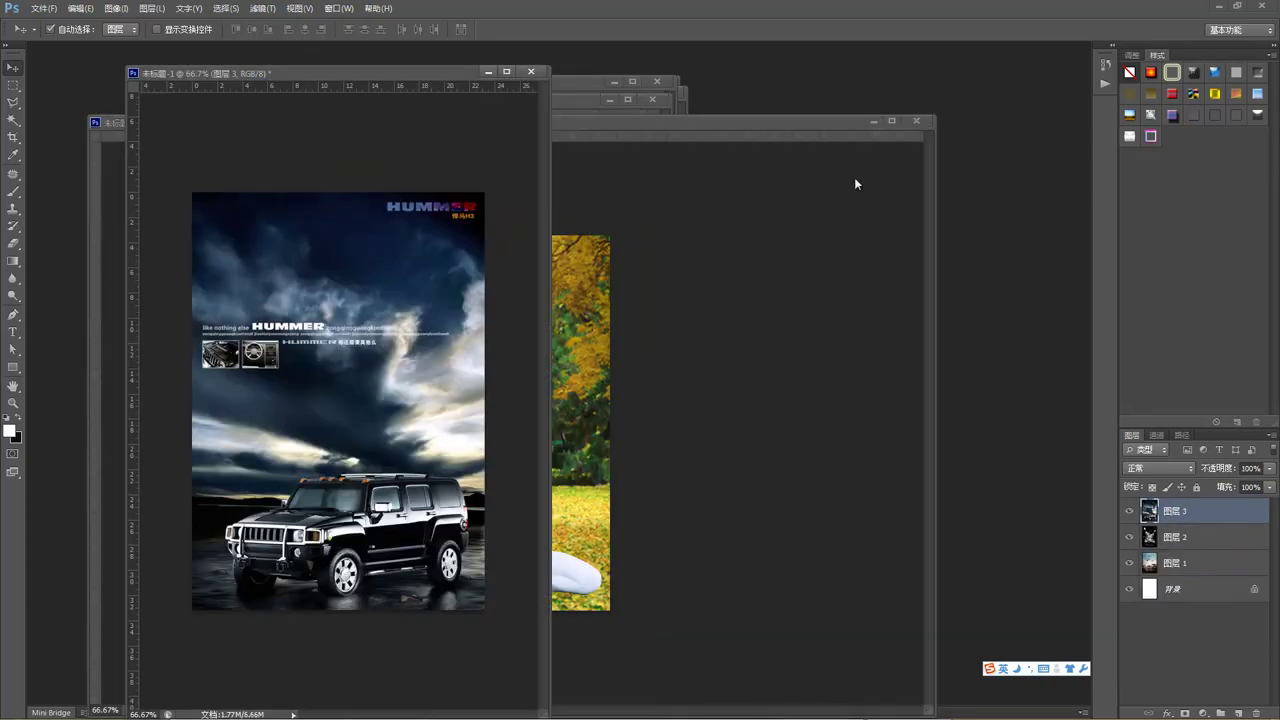
- Minimize the yoga image document and show the Hummer poster at 100% zoom in a wider window
left_click(873, 121)
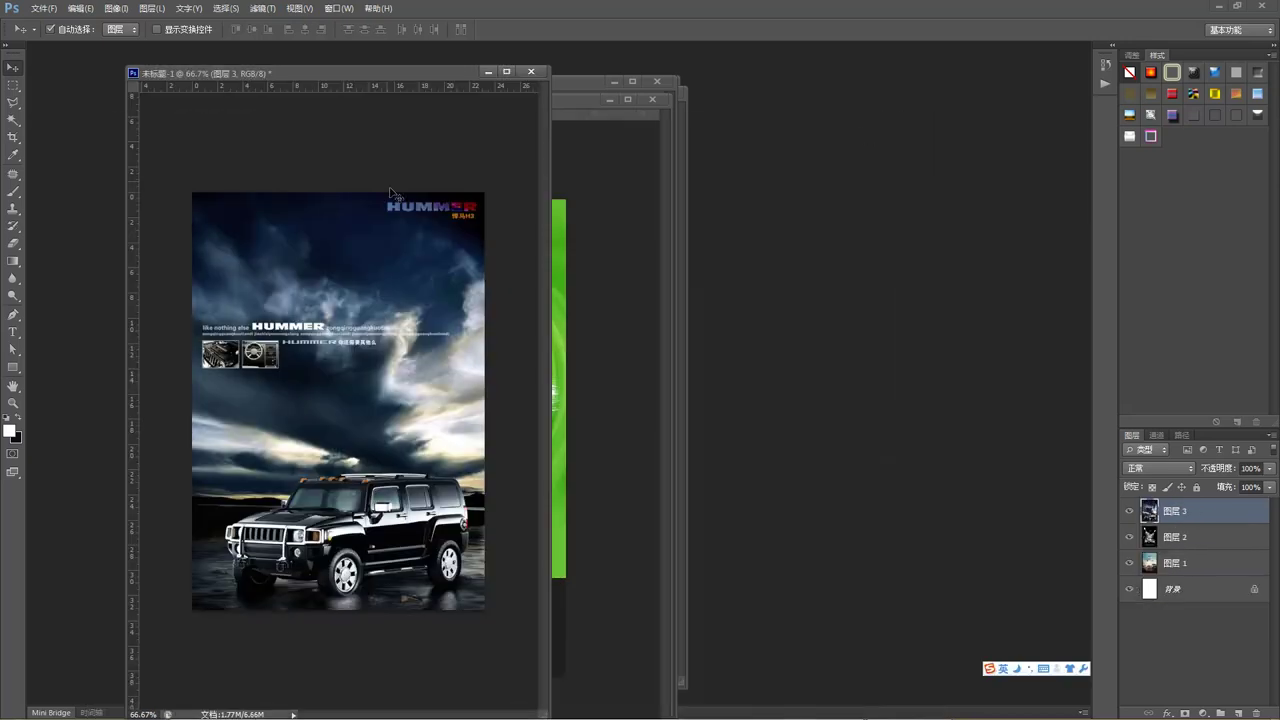
mouse_move(368, 72)
left_mouse_down()
mouse_move(357, 68)
mouse_move(368, 130)
mouse_move(380, 75)
left_mouse_up()
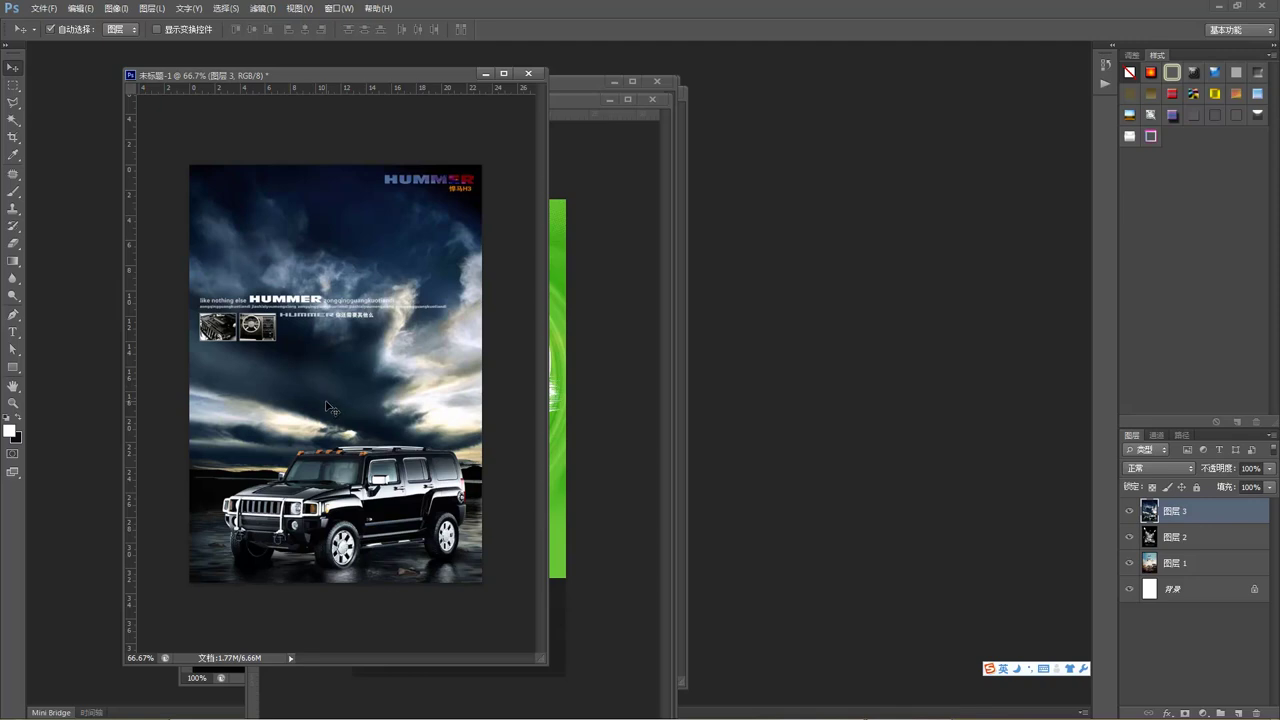
key("ctrl+plus")
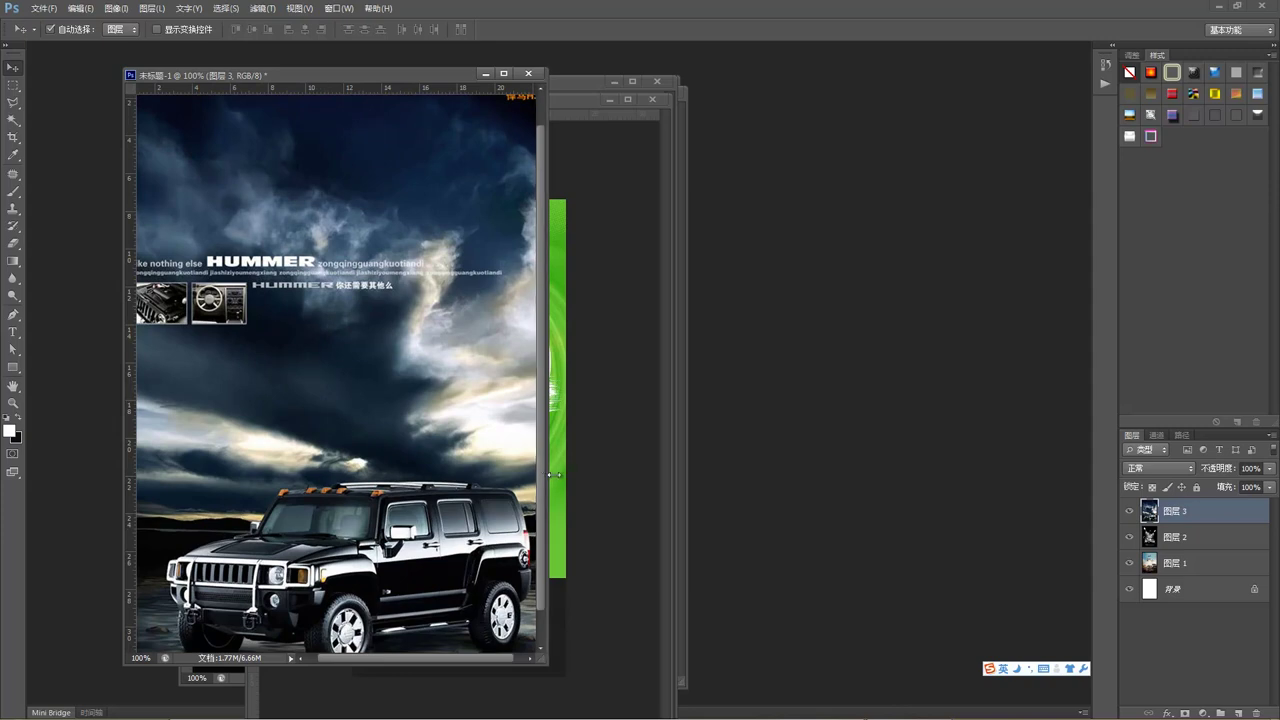
left_click_drag(547, 474, 688, 466)
scroll(655, 456, "down", 2)
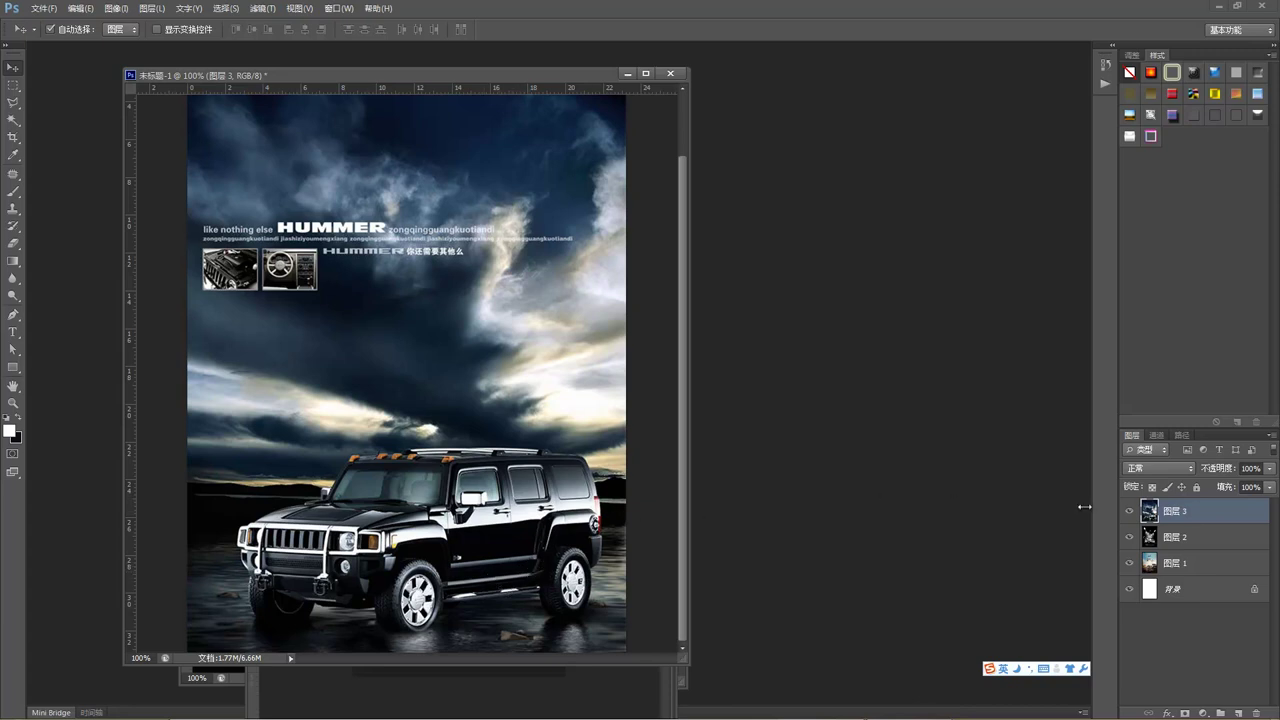
- Hide layer 图层 3 and examine the Mercedes-Benz poster from its spotlights and logo to the car's reflection
left_click(1130, 511)
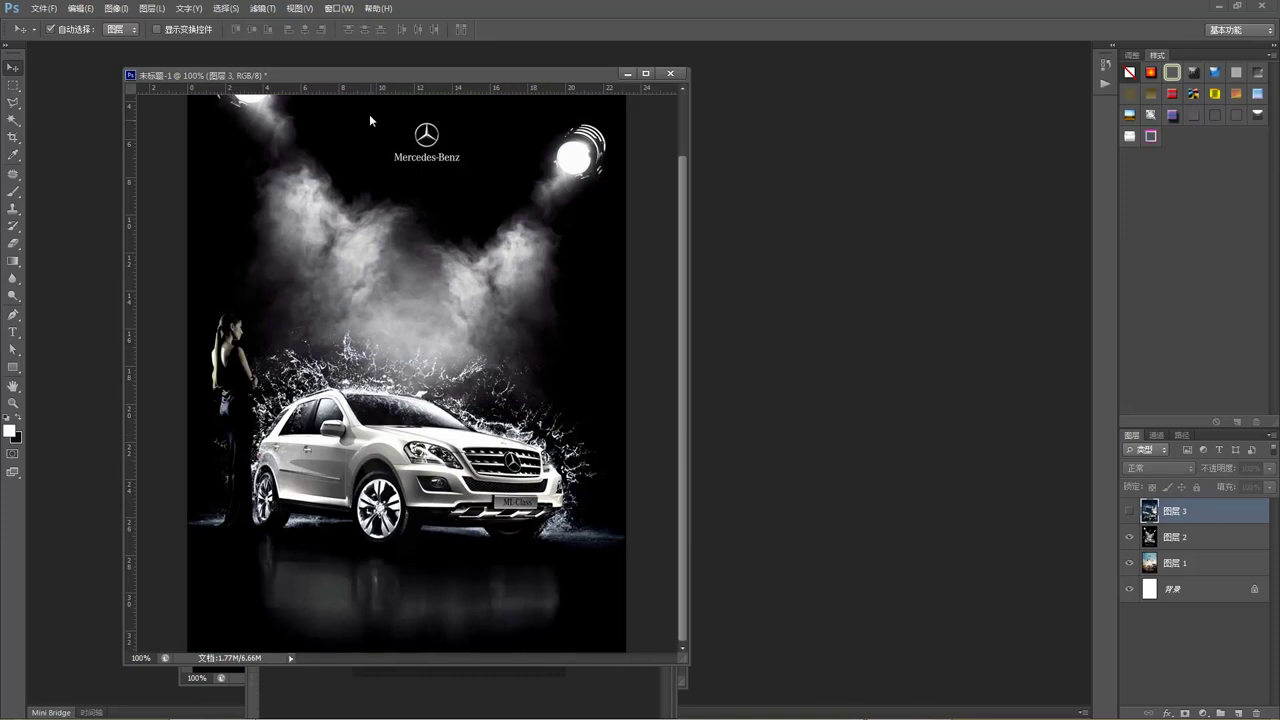
left_click_drag(375, 72, 352, 68)
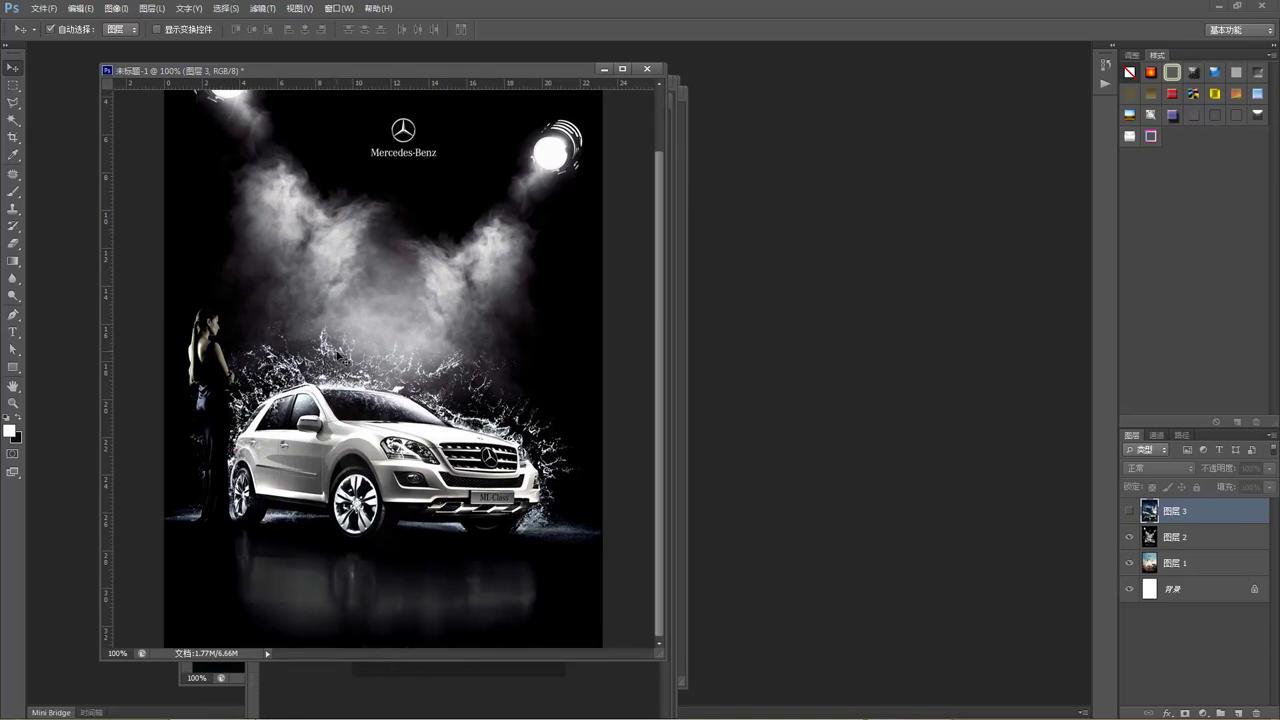
scroll(341, 350, "up", 3)
scroll(369, 356, "up", 1)
scroll(369, 355, "down", 2)
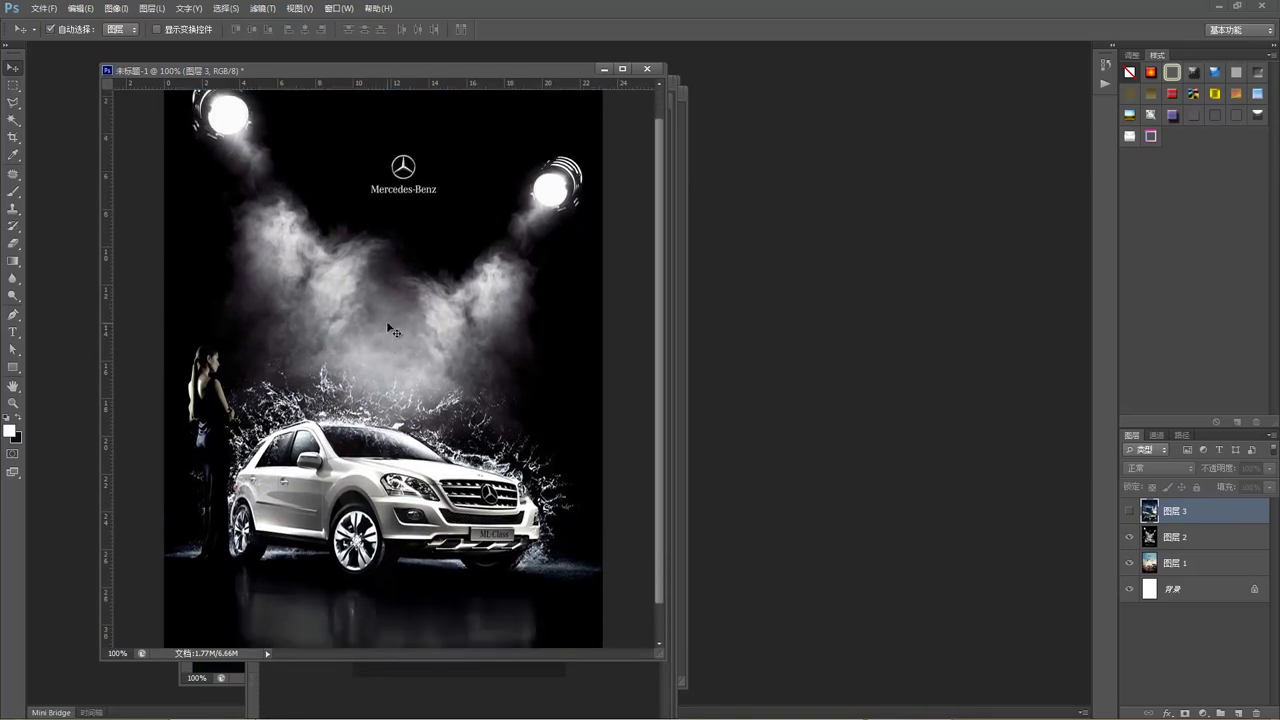
scroll(388, 324, "down", 2)
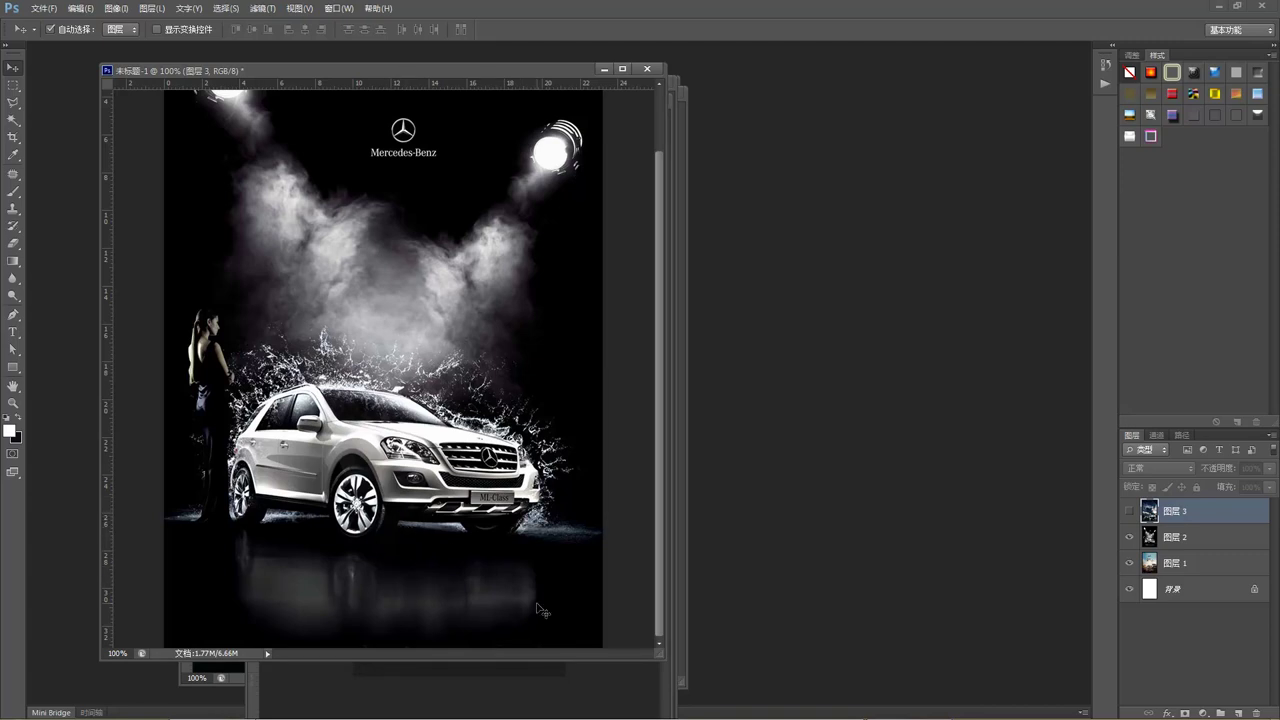
scroll(460, 430, "up", 1)
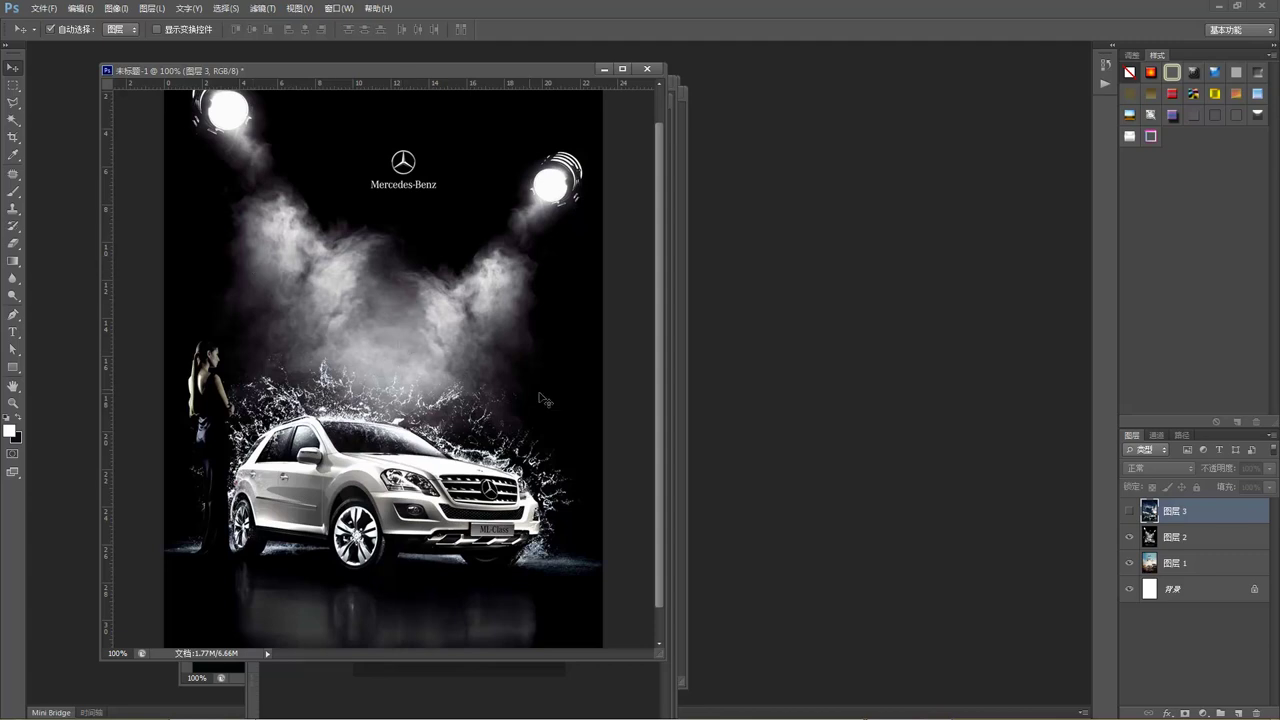
scroll(480, 373, "up", 2)
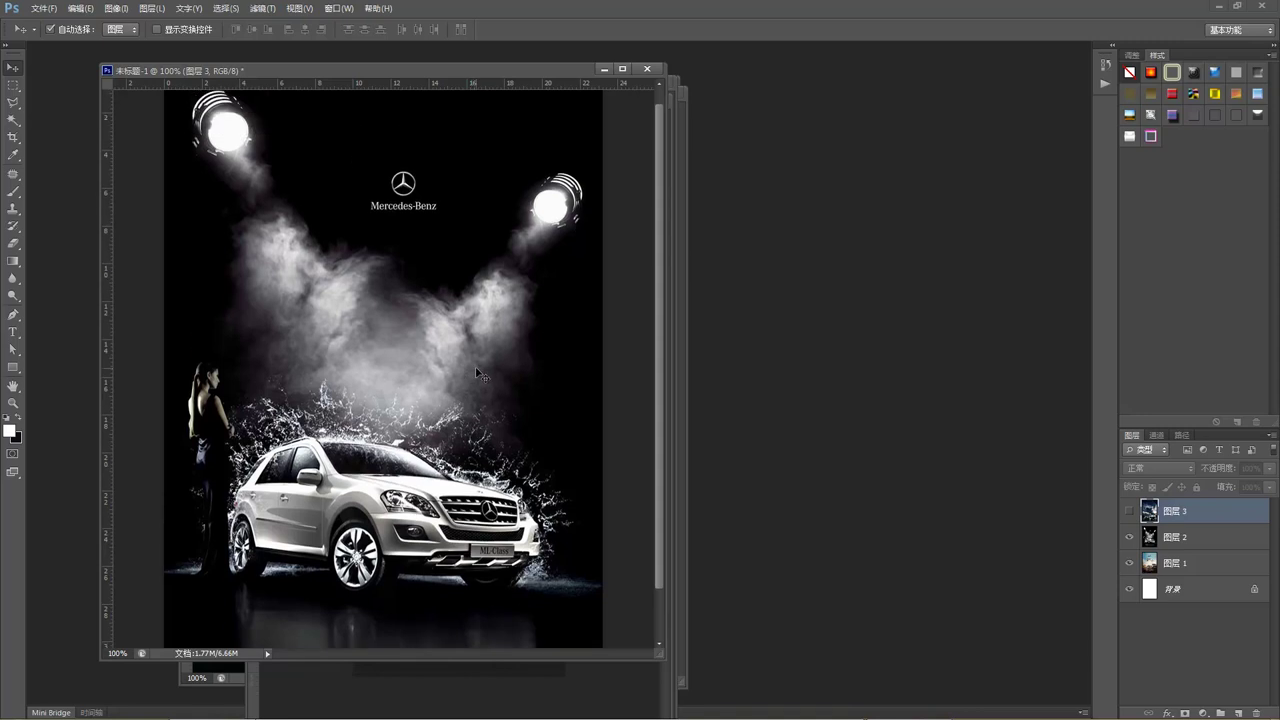
scroll(480, 380, "down", 2)
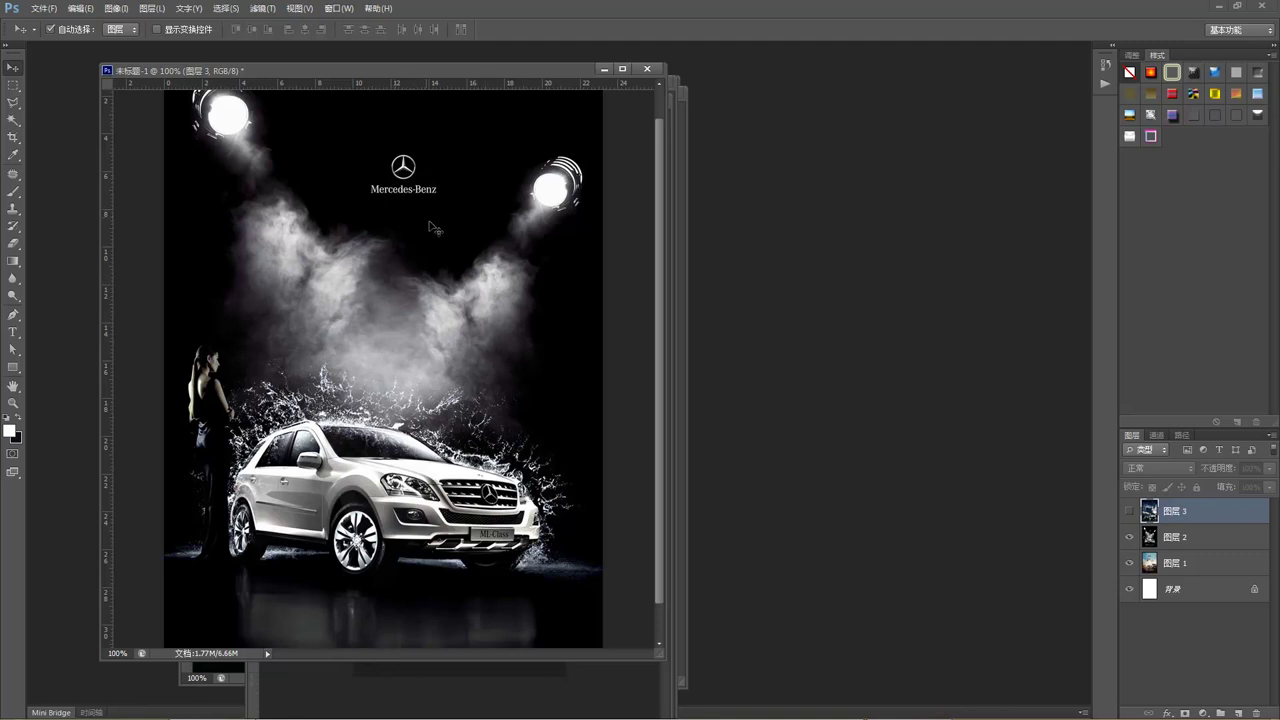
scroll(448, 255, "up", 1)
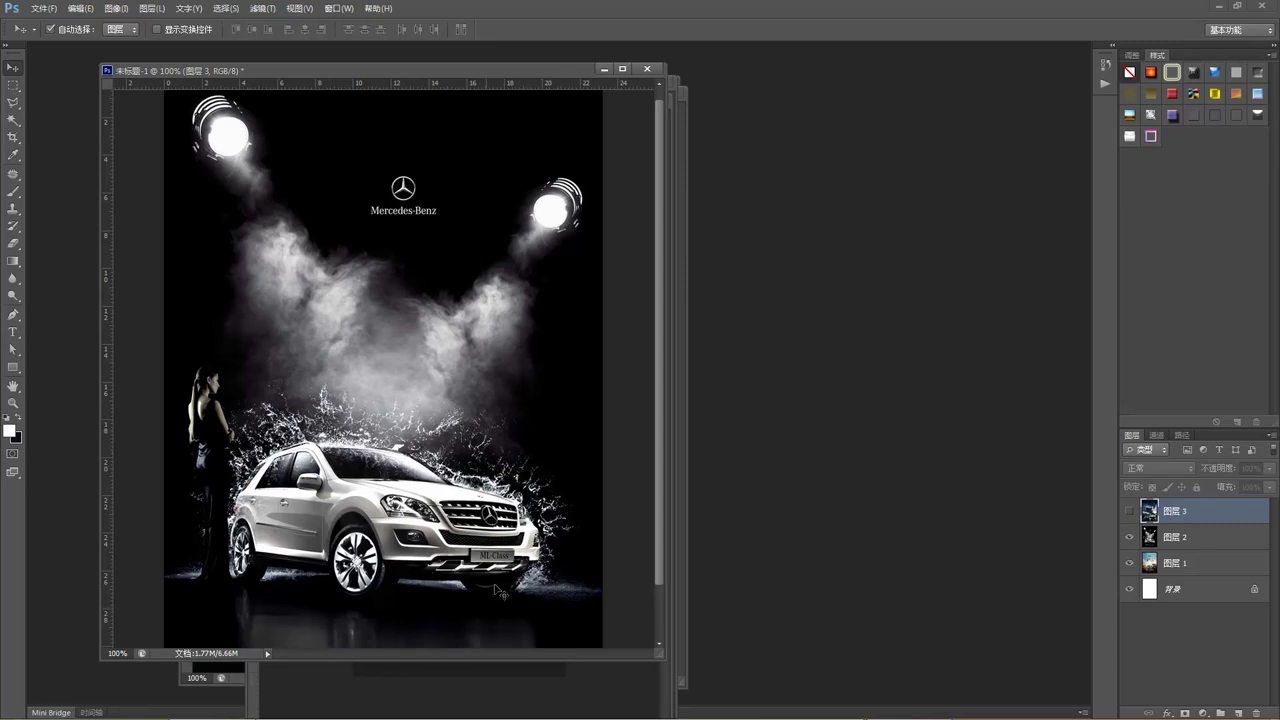
scroll(383, 368, "down", 2)
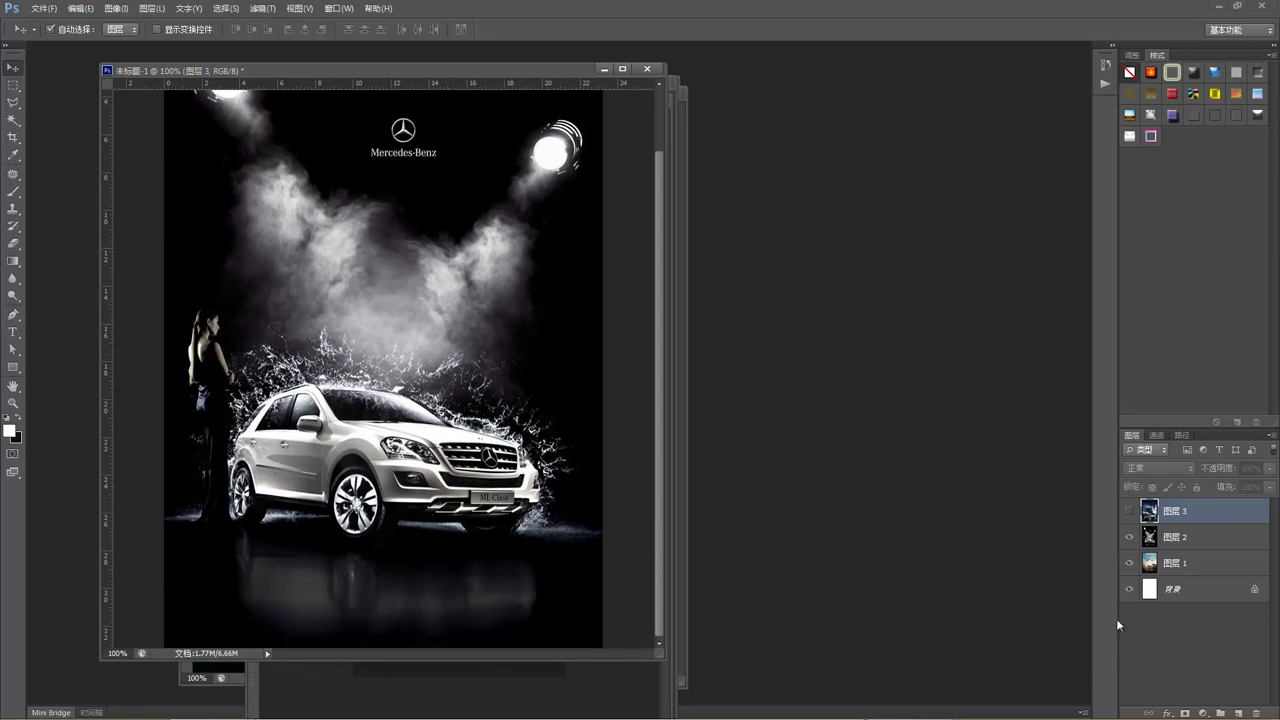
- Hide layer 图层 2 and examine the Infiniti poster's logo, headline, car and bottom text
left_click(1130, 540)
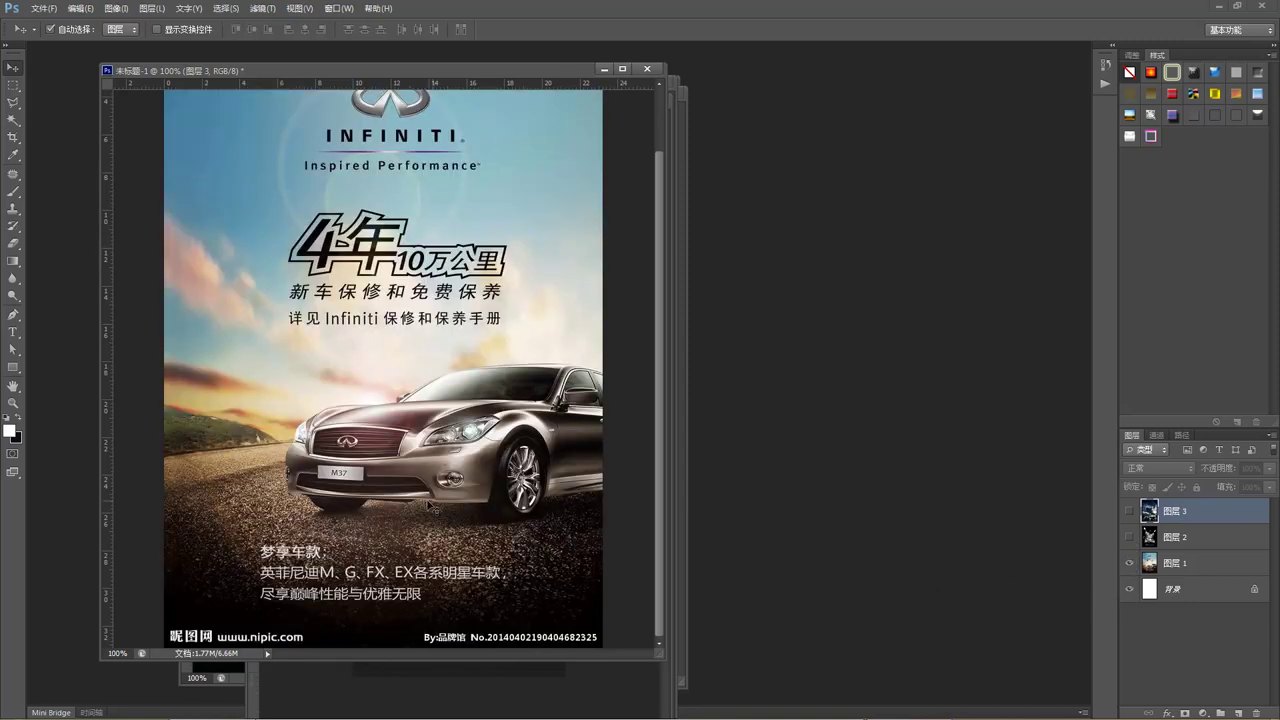
scroll(458, 493, "up", 2)
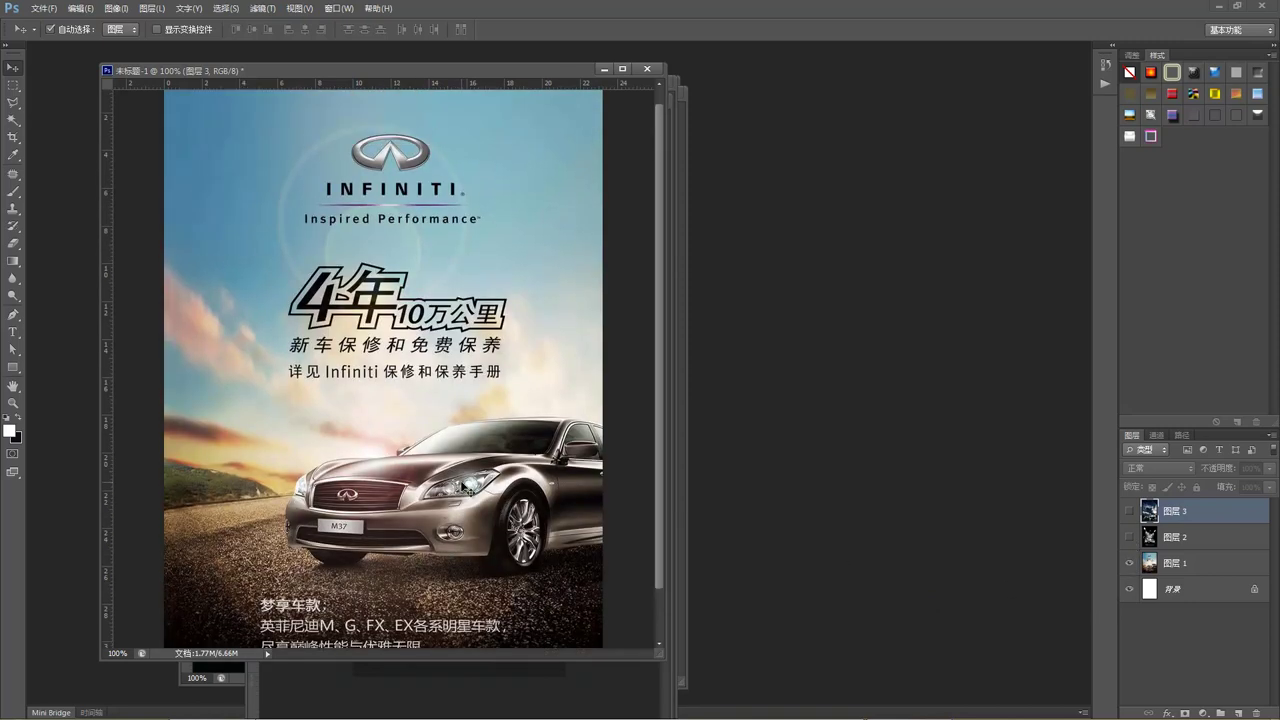
scroll(458, 476, "down", 2)
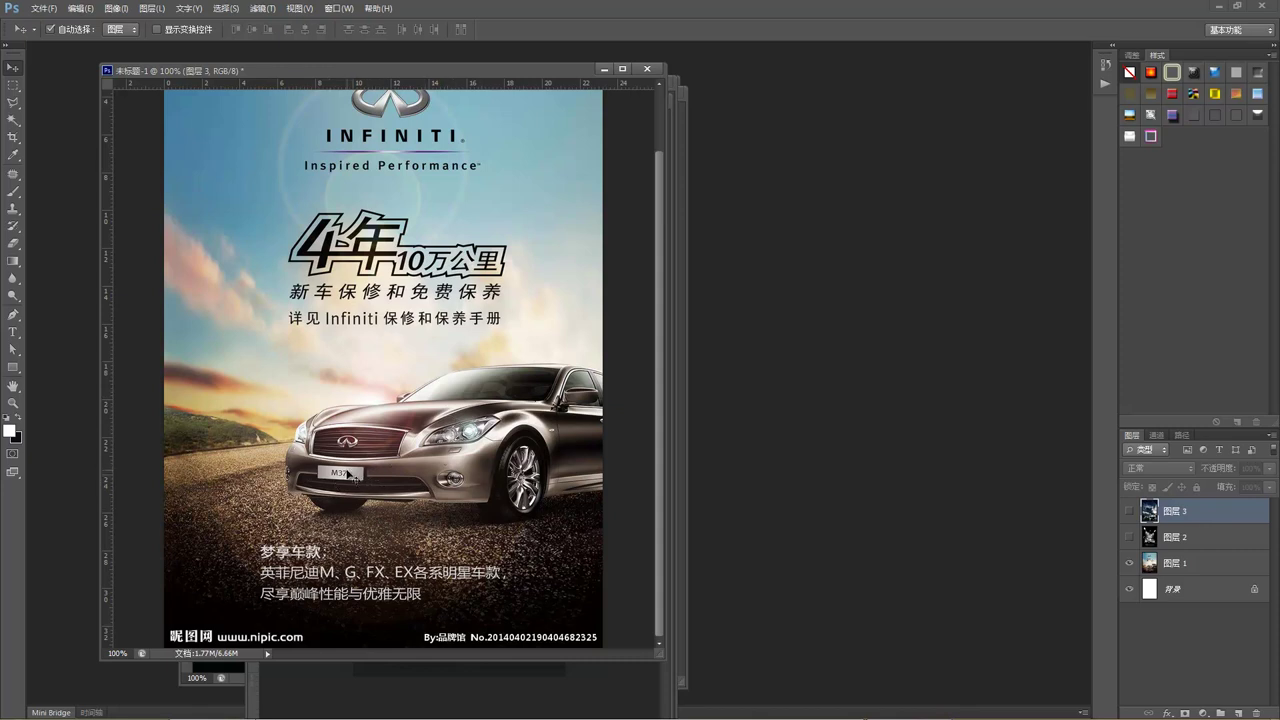
scroll(384, 467, "up", 2)
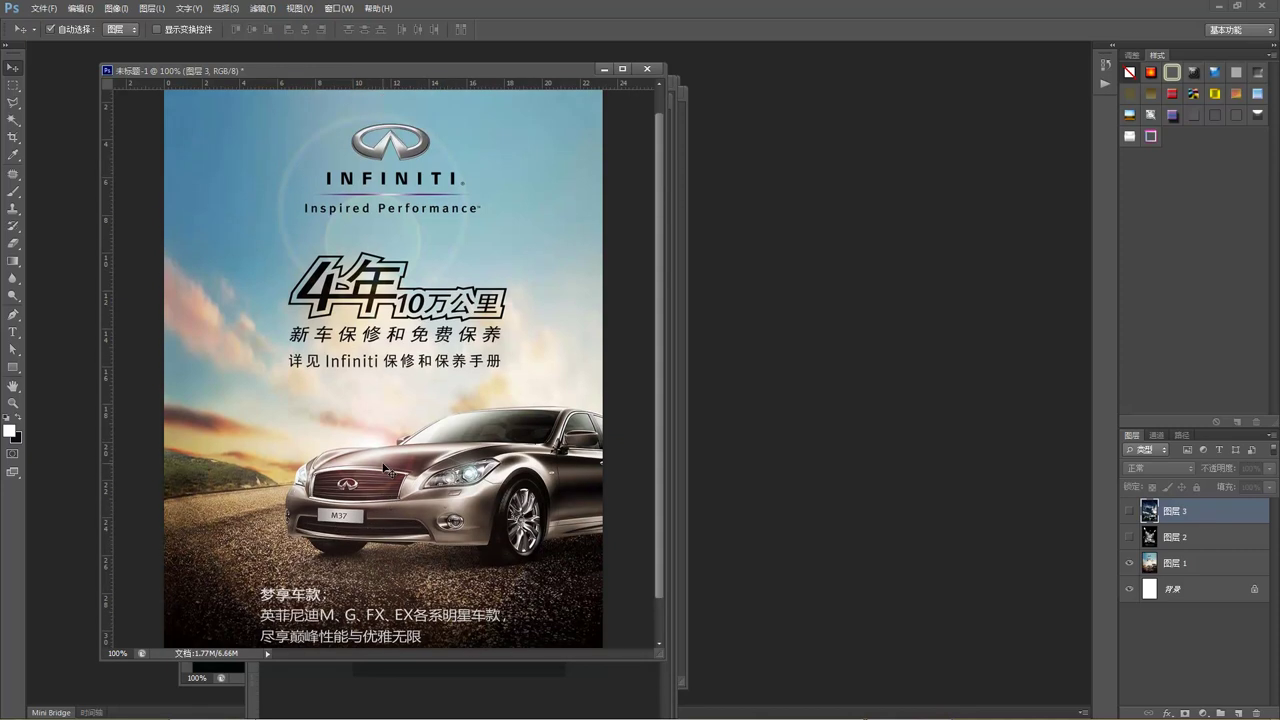
scroll(384, 467, "down", 1)
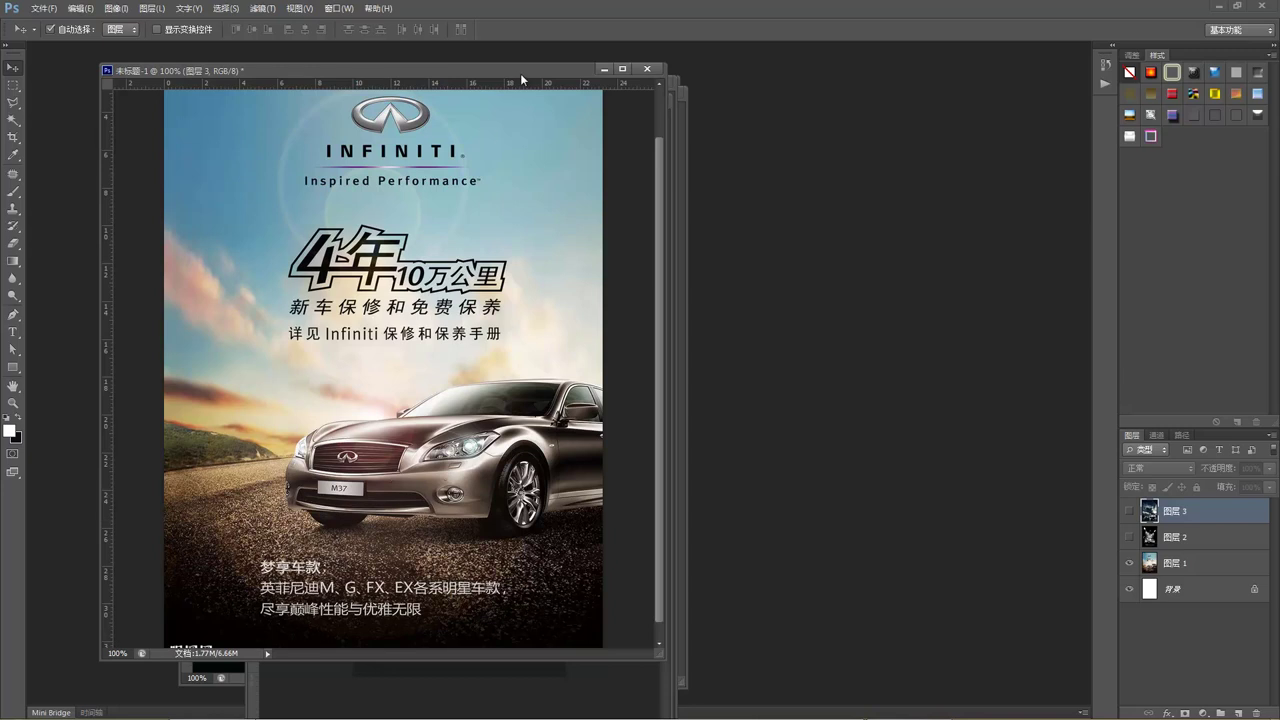
left_click_drag(520, 73, 508, 77)
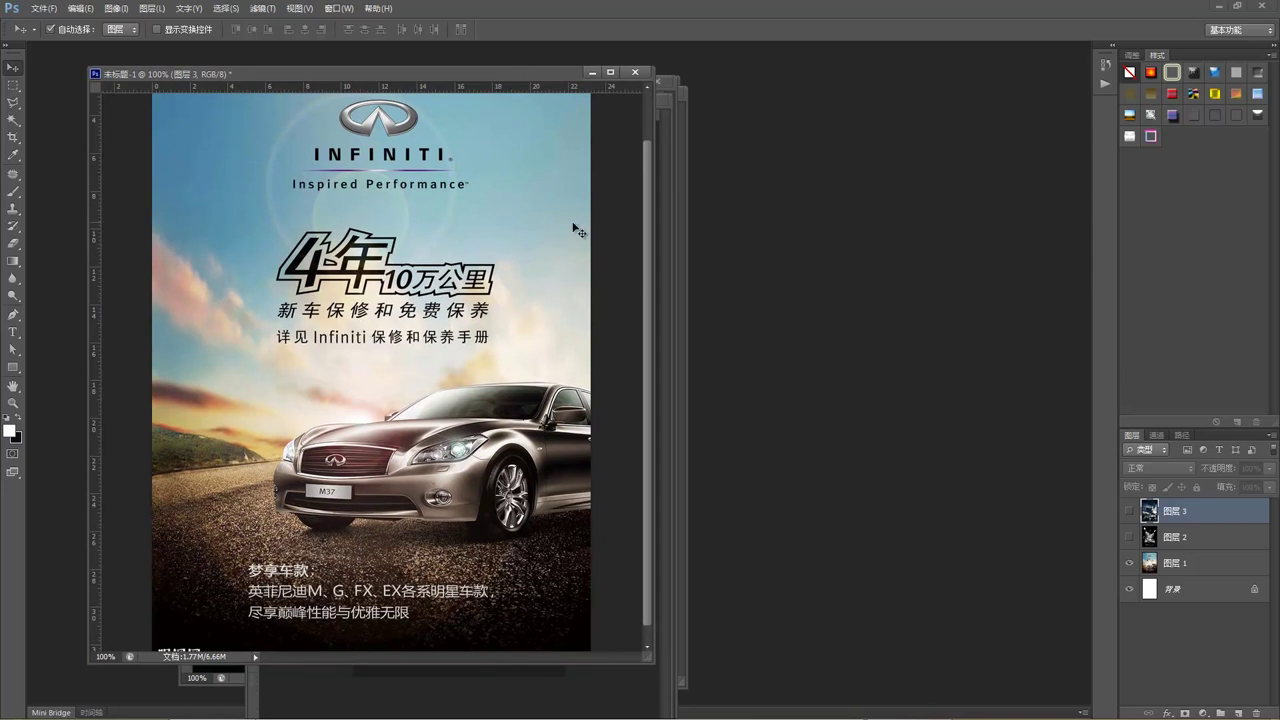
- Minimize the car poster document, switch to the jewelry poster 未标题-2 and hide its layer 图层 2 to show the necklace design
left_click(593, 72)
left_click_drag(474, 108, 518, 102)
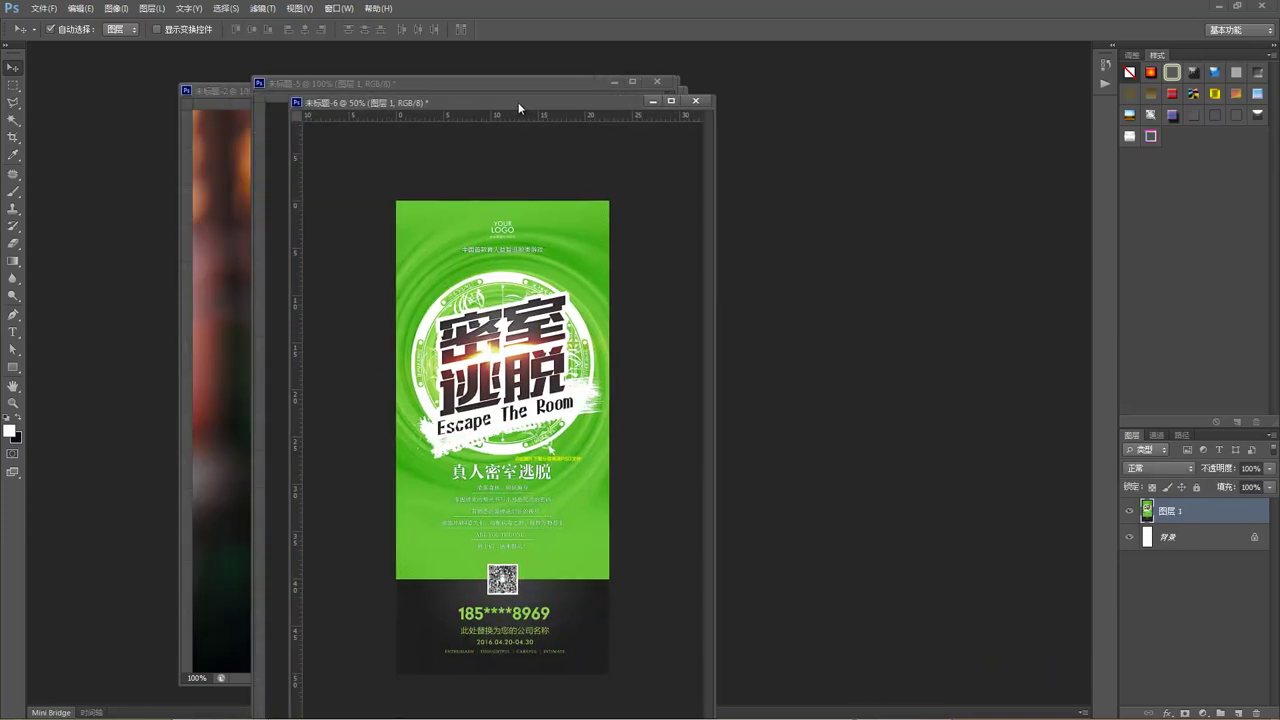
left_click(236, 235)
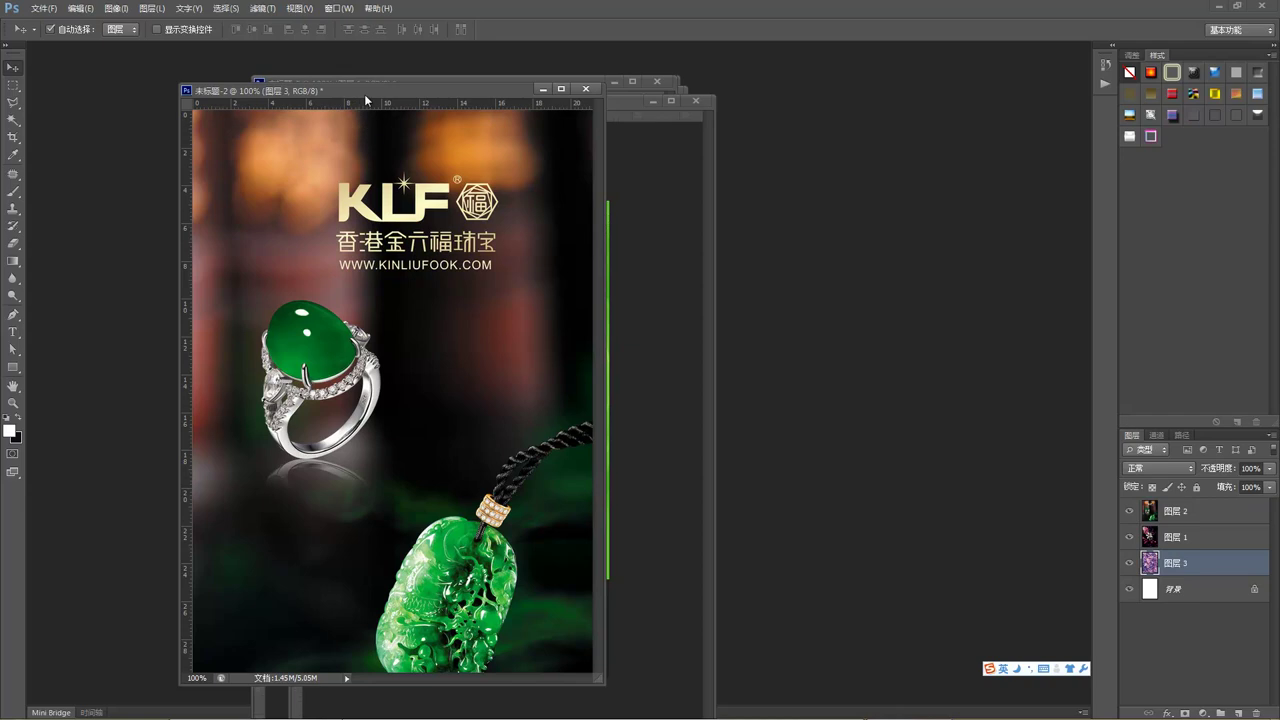
left_click_drag(365, 96, 347, 83)
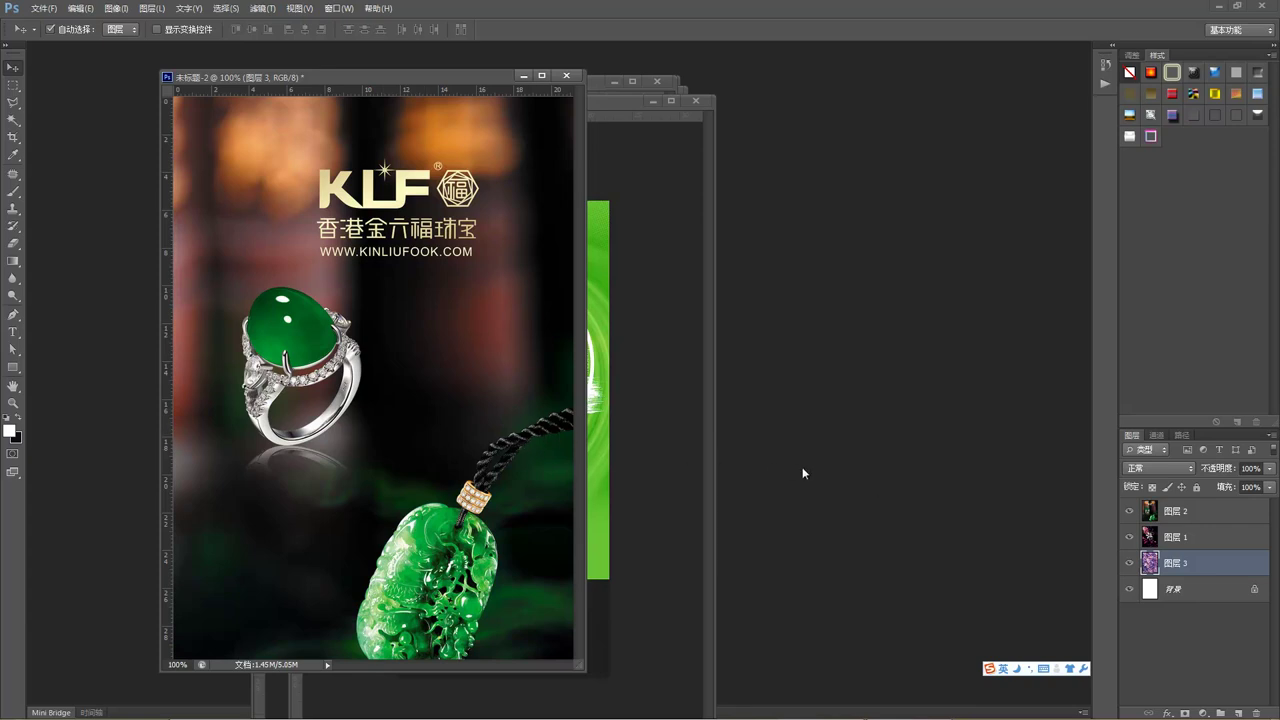
left_click(1130, 511)
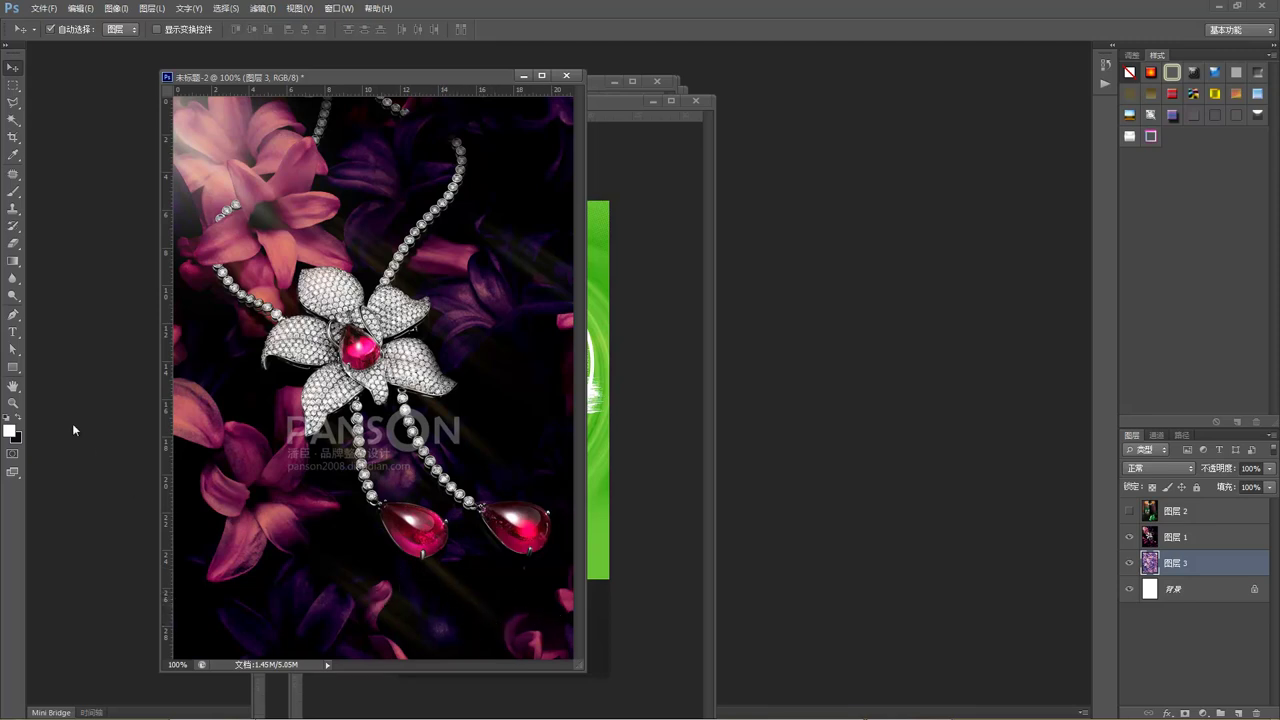
- Add the white text 红宝石 at 100 点 near the jewelry poster's lower-right corner
left_click(13, 331)
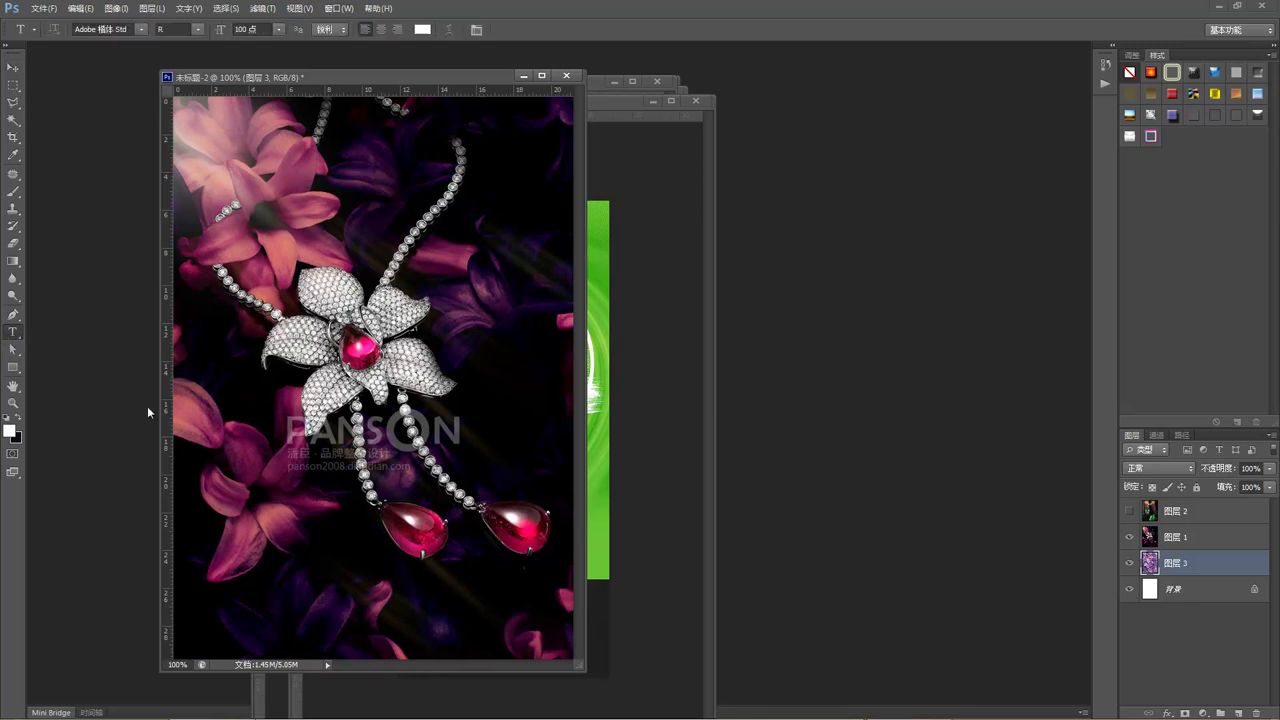
left_click(460, 628)
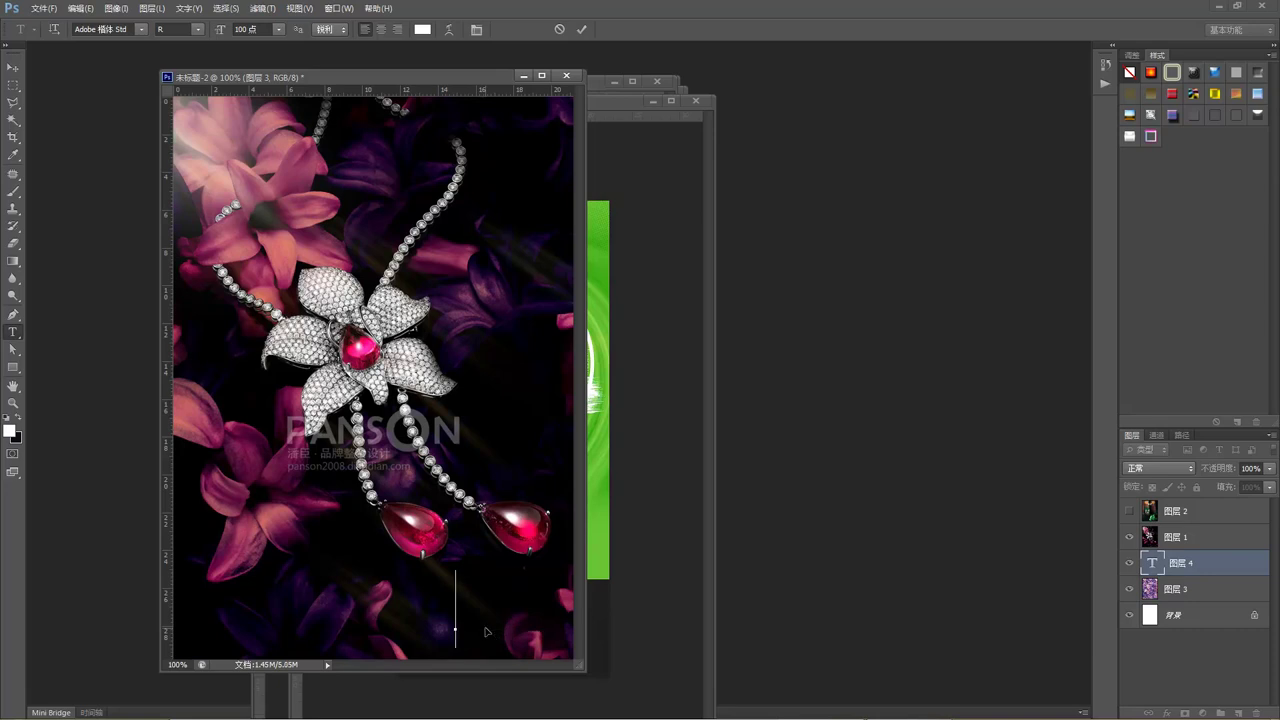
key("ctrl+shift")
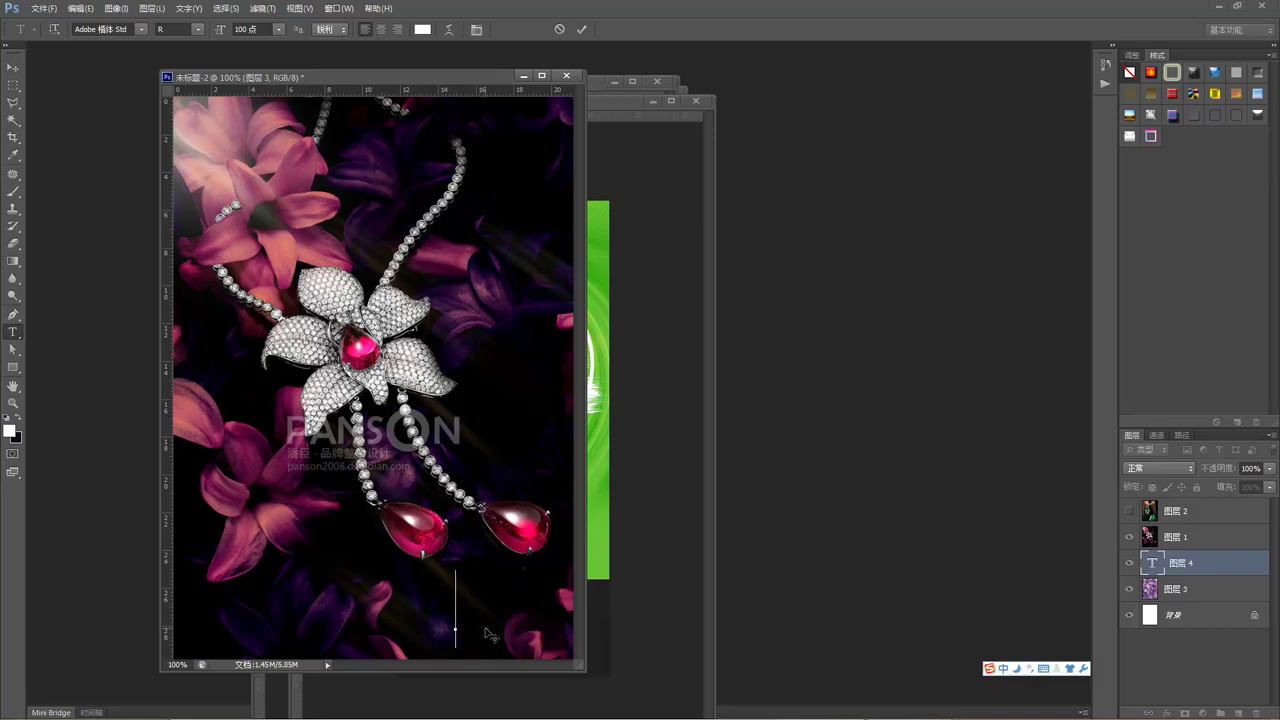
type("liangliang")
key("space")
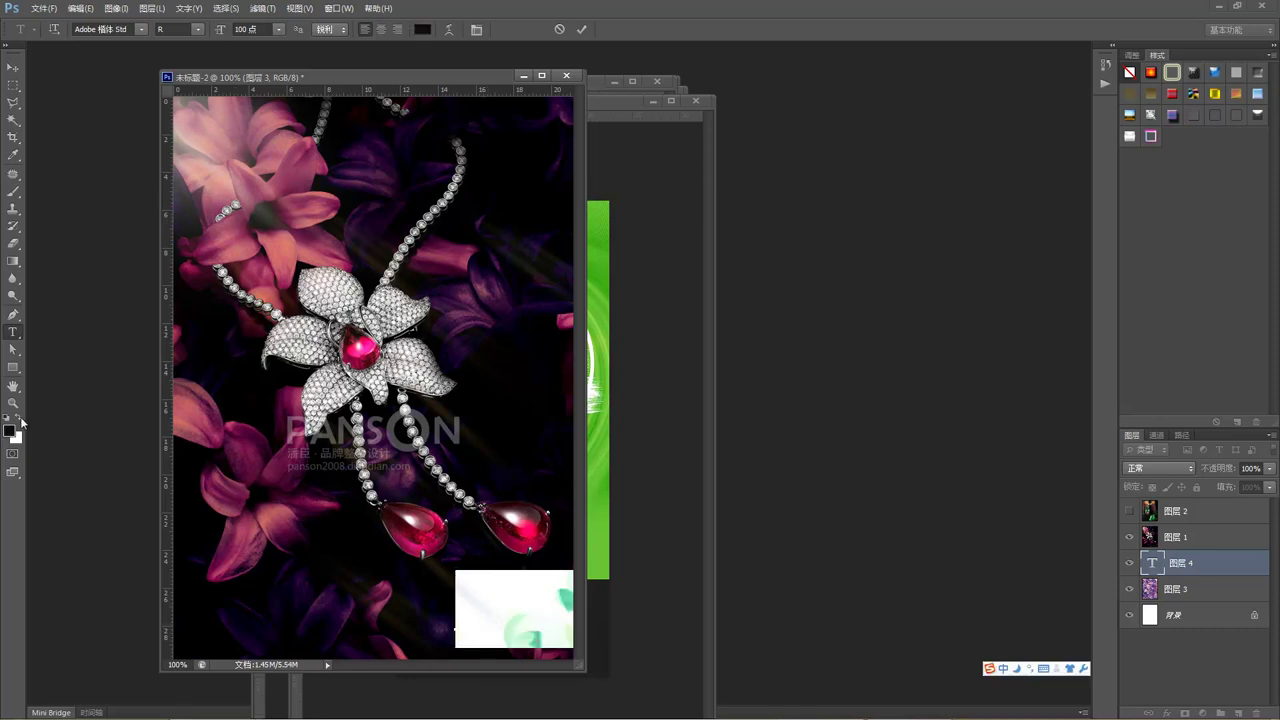
left_click(13, 67)
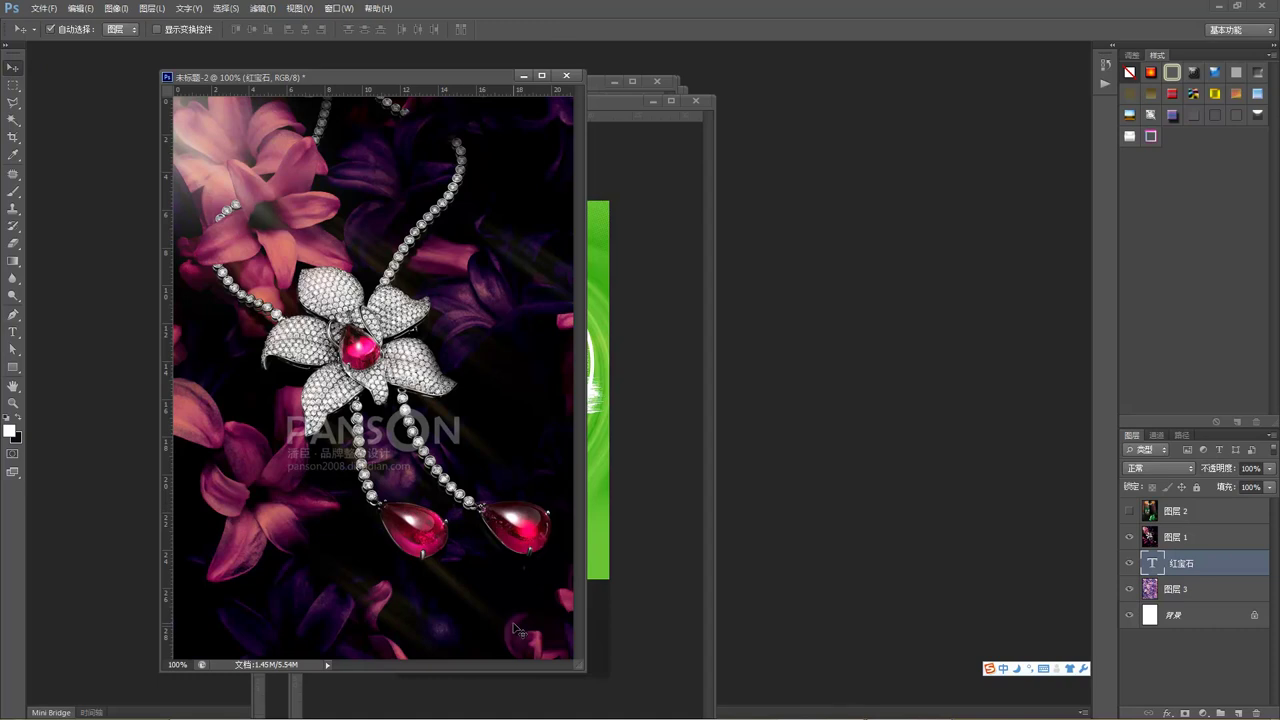
- Bring the text layer 红宝石 above 图层 1 and scale the text down to about 38%
key("alt+bracketright")
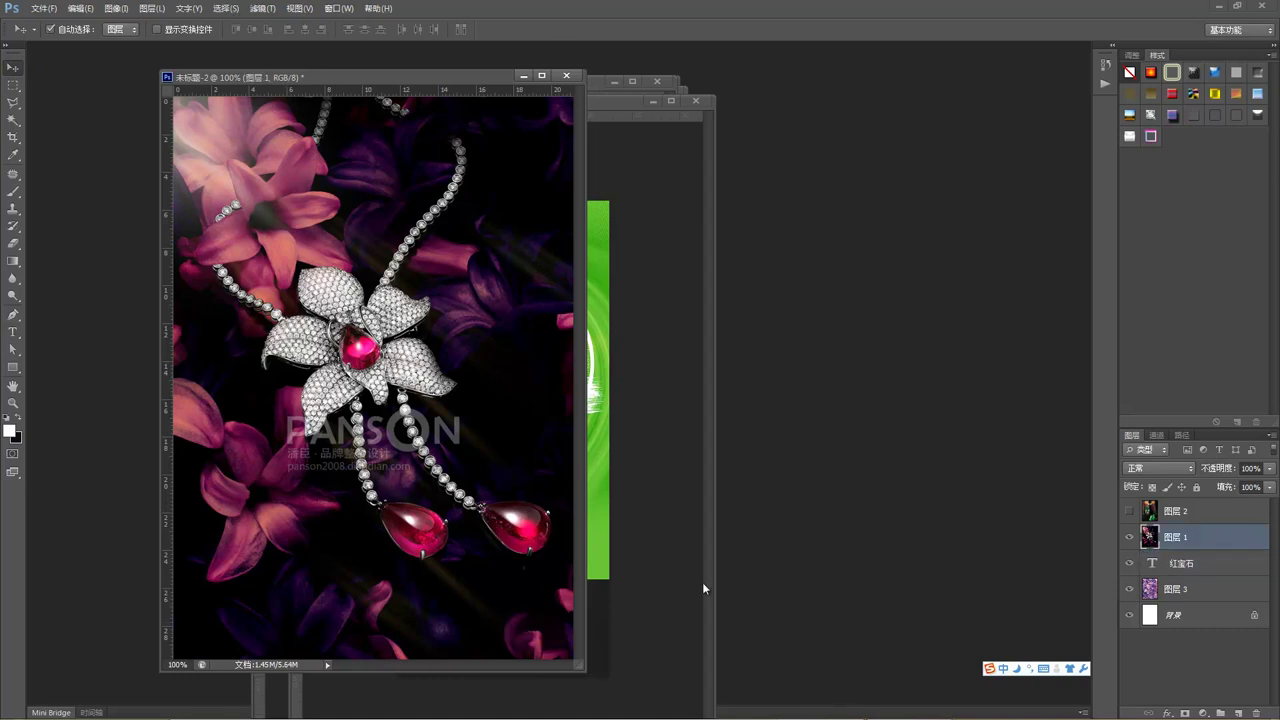
key("alt+bracketleft")
key("ctrl+bracketright")
key("ctrl+t")
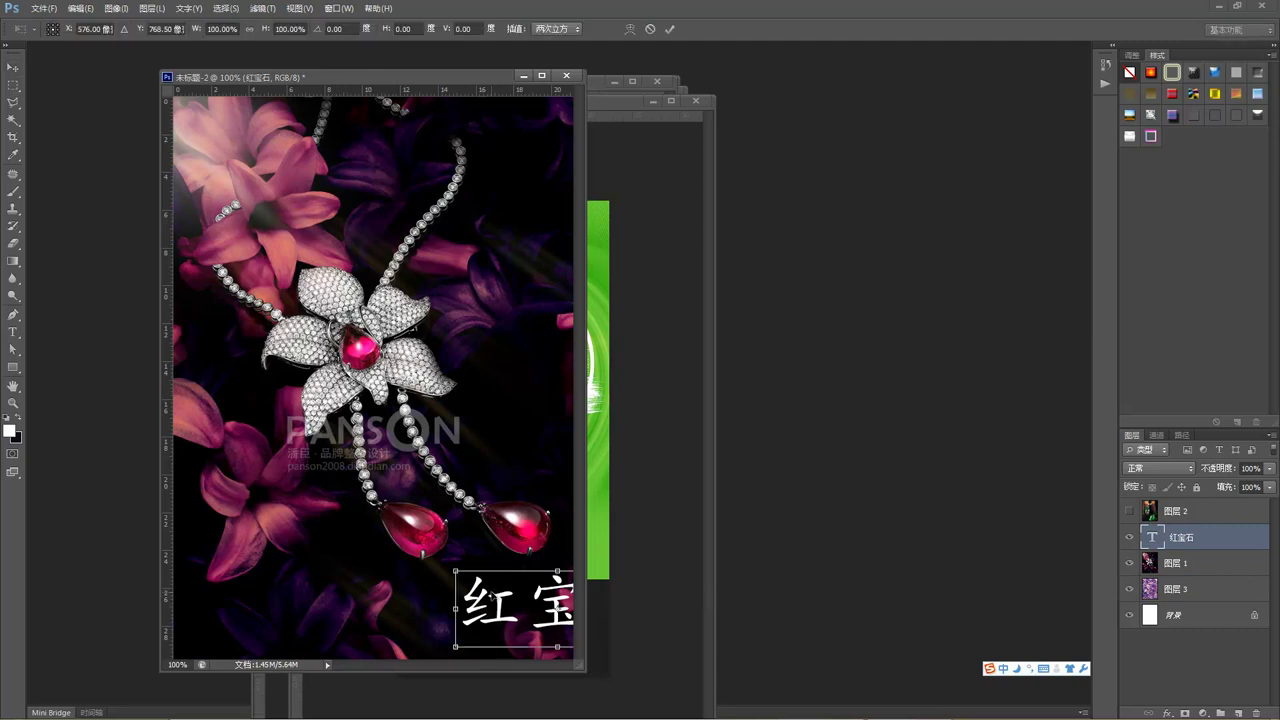
left_click_drag(458, 573, 452, 604)
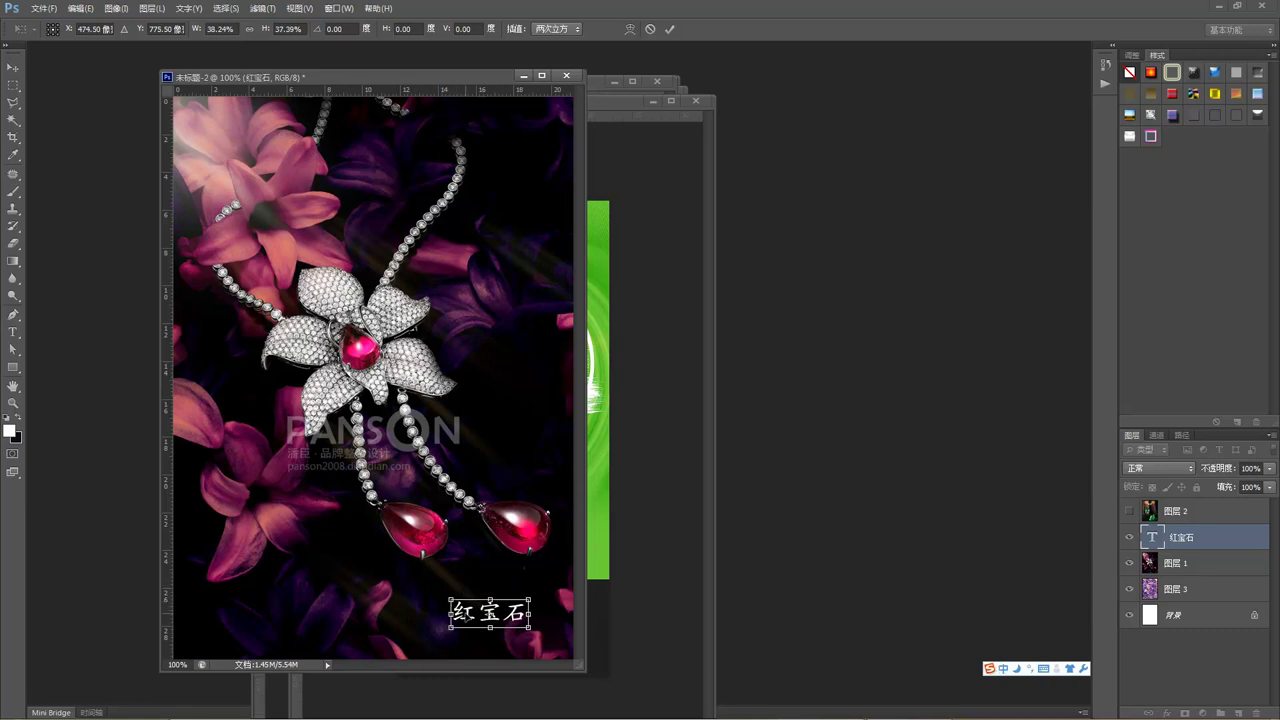
key("Return")
- Nudge the text 红宝石 to the right and slightly down in the poster's lower-right corner
key("Right")
key("Right")
key("Right")
key("Right")
key("Right")
key("Right")
key("Right")
key("Right")
key("Right")
key("Right")
key("Right")
key("Right")
key("Right")
key("Right")
key("Right")
key("Right")
key("Right")
key("Right")
key("Right")
key("Right")
key("Down")
key("Down")
key("Down")
key("Down")
key("Down")
key("Down")
key("Down")
key("Down")
key("Down")
key("Down")
key("Down")
key("Down")
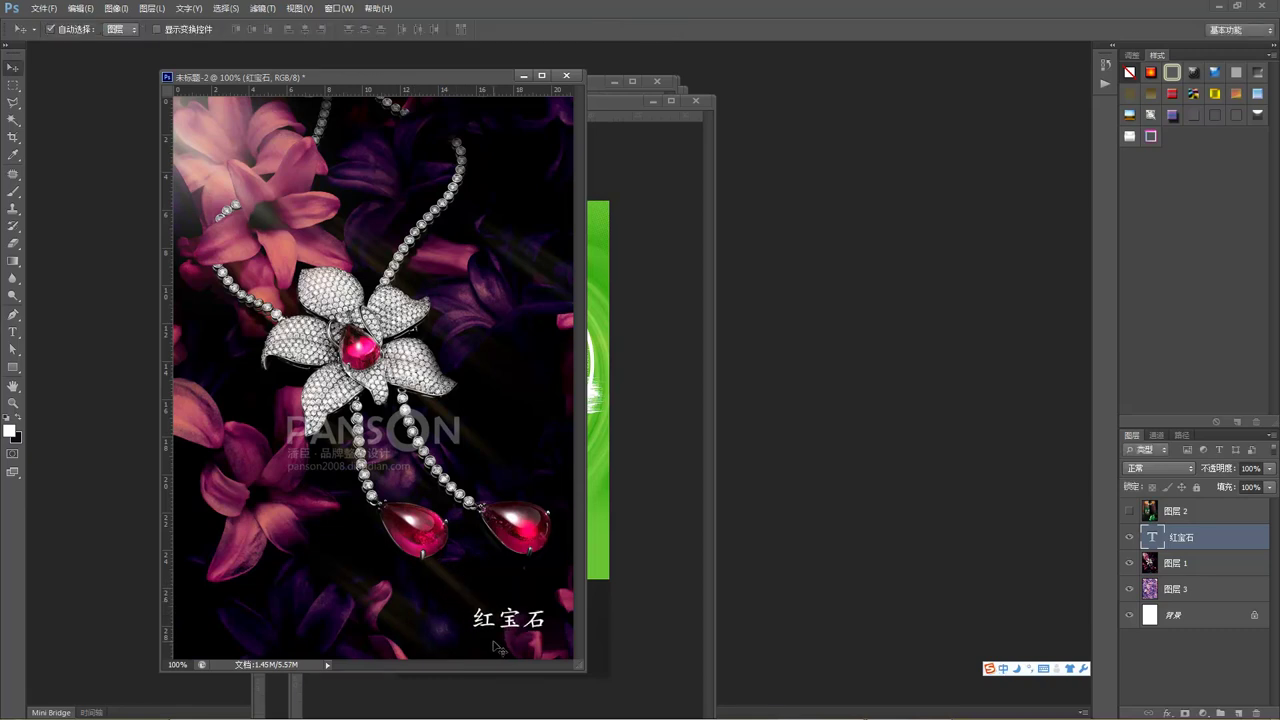
key("Up")
key("Up")
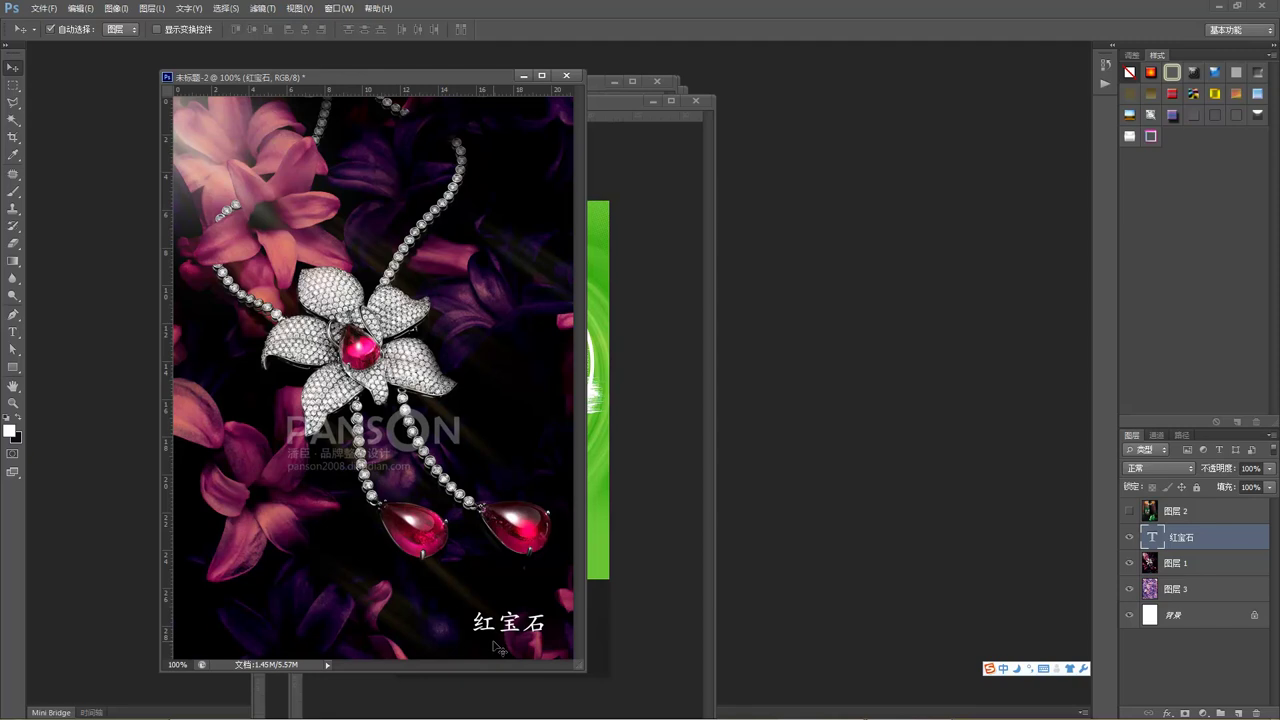
- Try the text 红宝石 beside the necklace's diamond flower and remove the text layer
left_click_drag(505, 628, 492, 393)
left_click(489, 403)
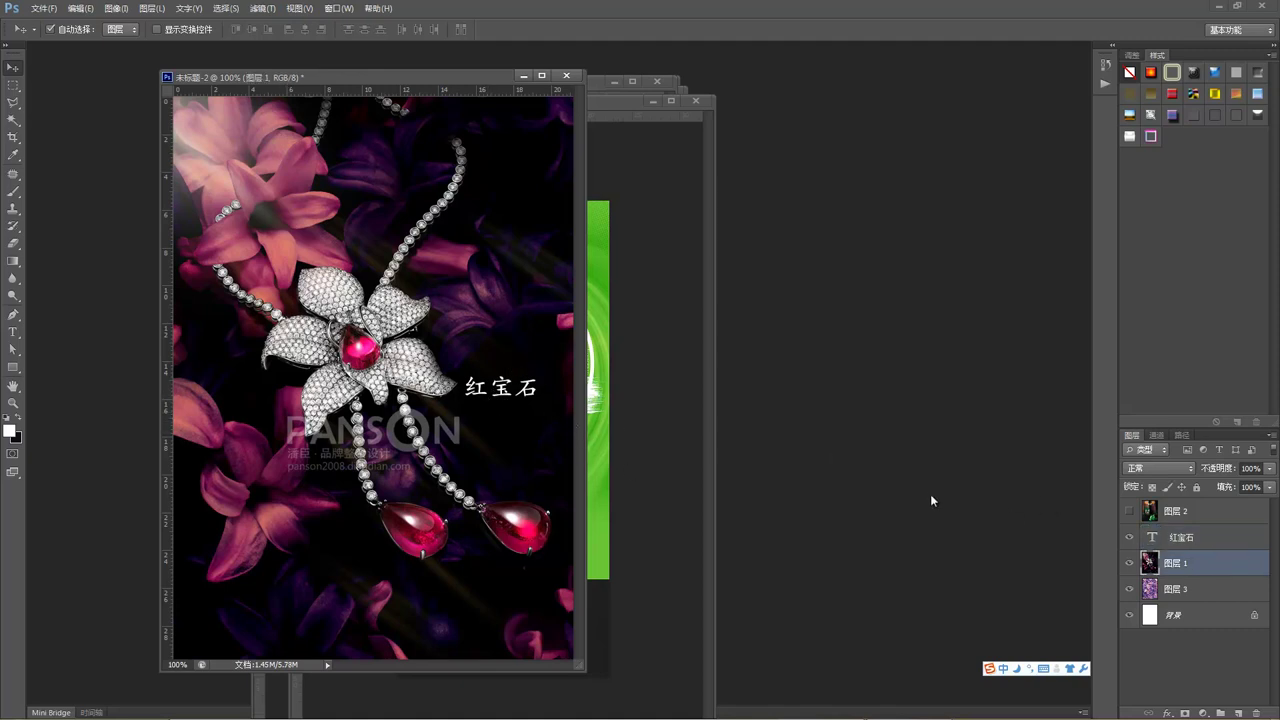
left_click_drag(525, 393, 507, 347)
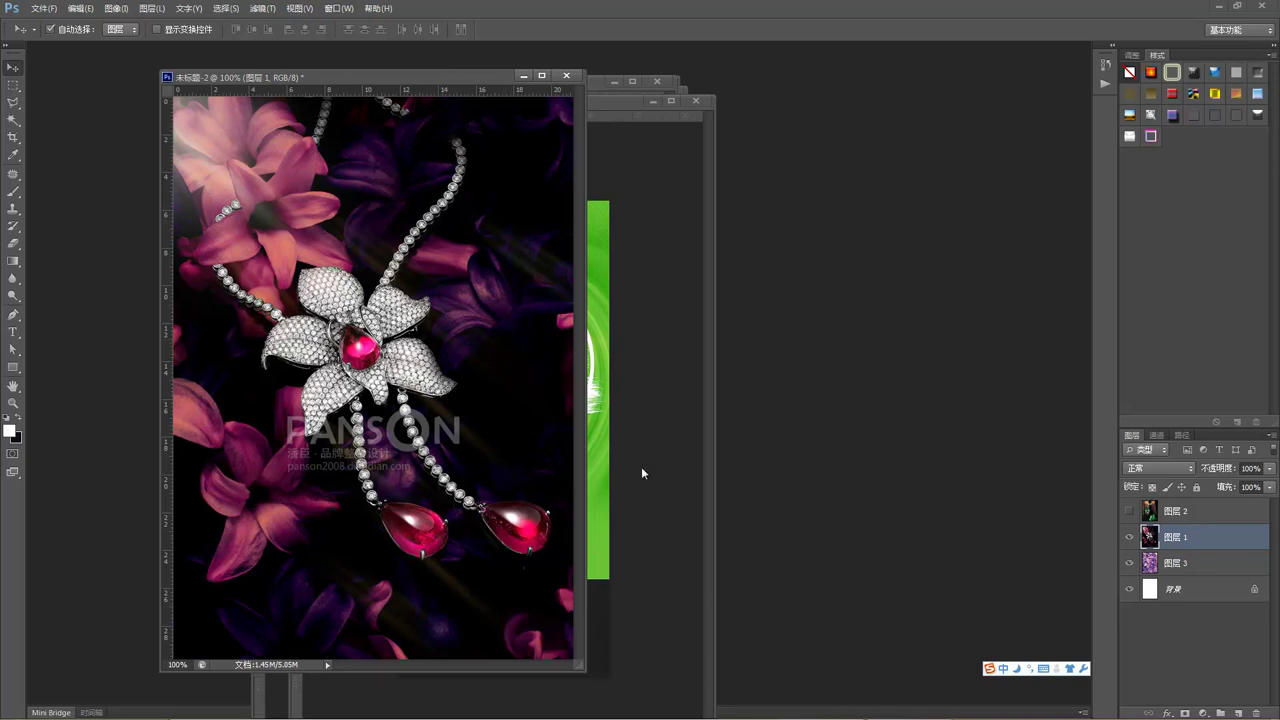
- Shift the jewelry document window and hide layer 图层 1 to show the hyacinth flower image beneath it
left_click_drag(460, 77, 514, 96)
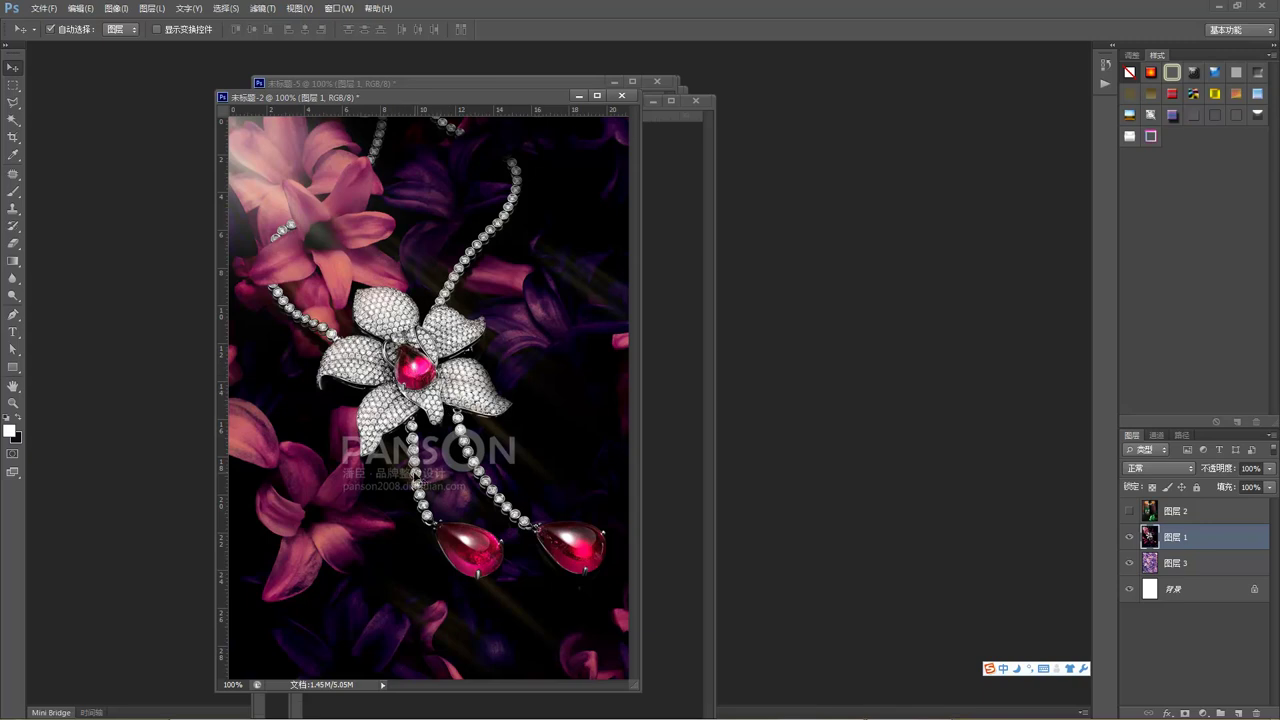
left_click(1130, 538)
left_click(1131, 538)
left_click(1131, 538)
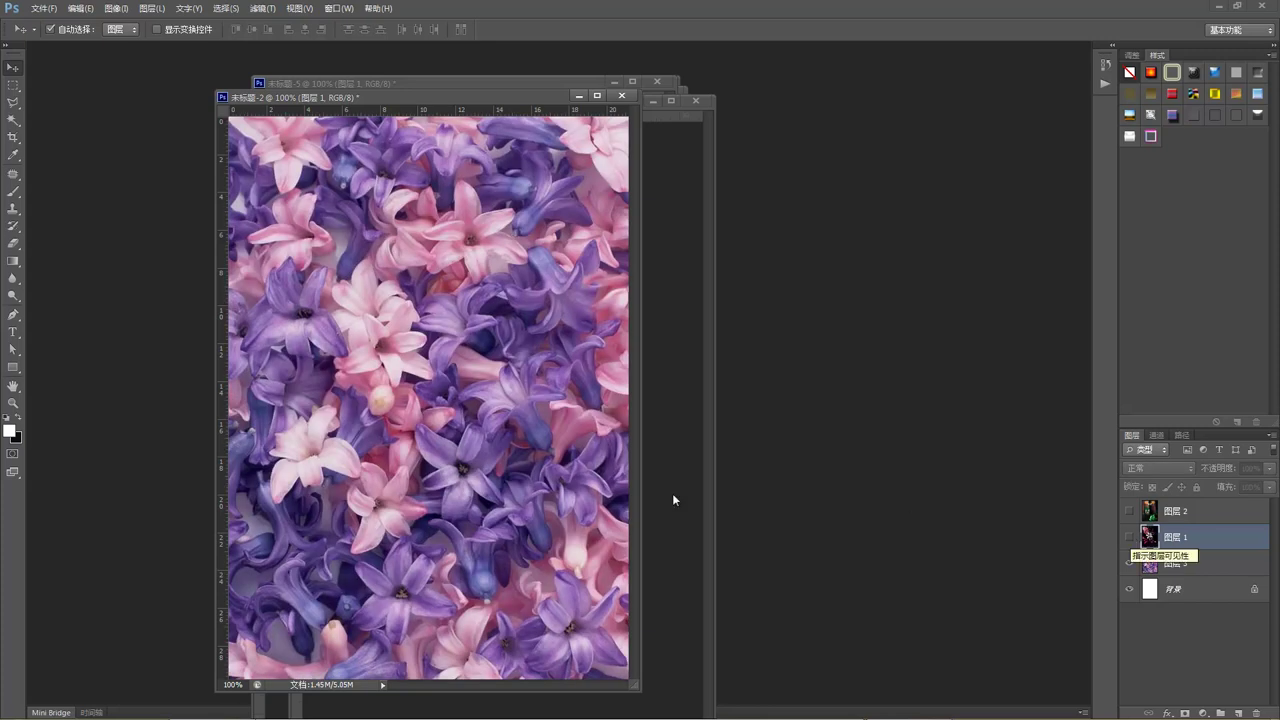
- Darken the flower layer 图层 3 with Levels, setting the black input level to 70
left_click(490, 476)
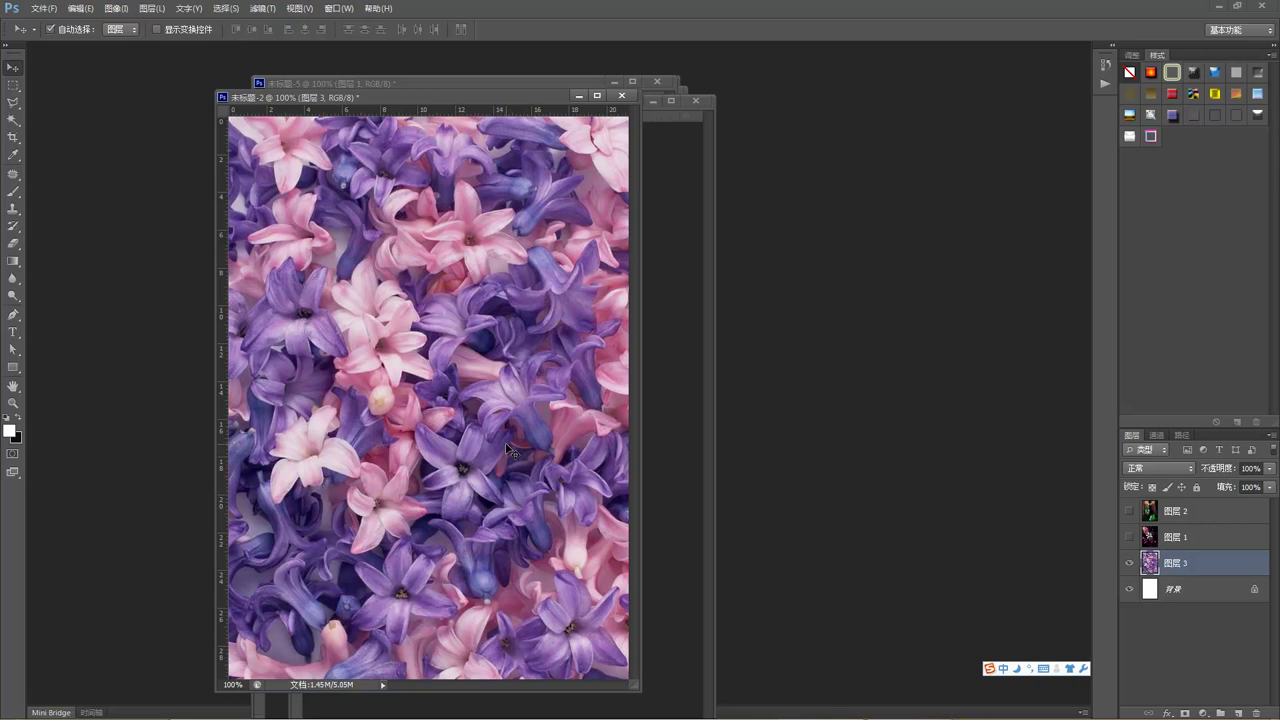
key("ctrl+l")
left_click_drag(499, 579, 546, 587)
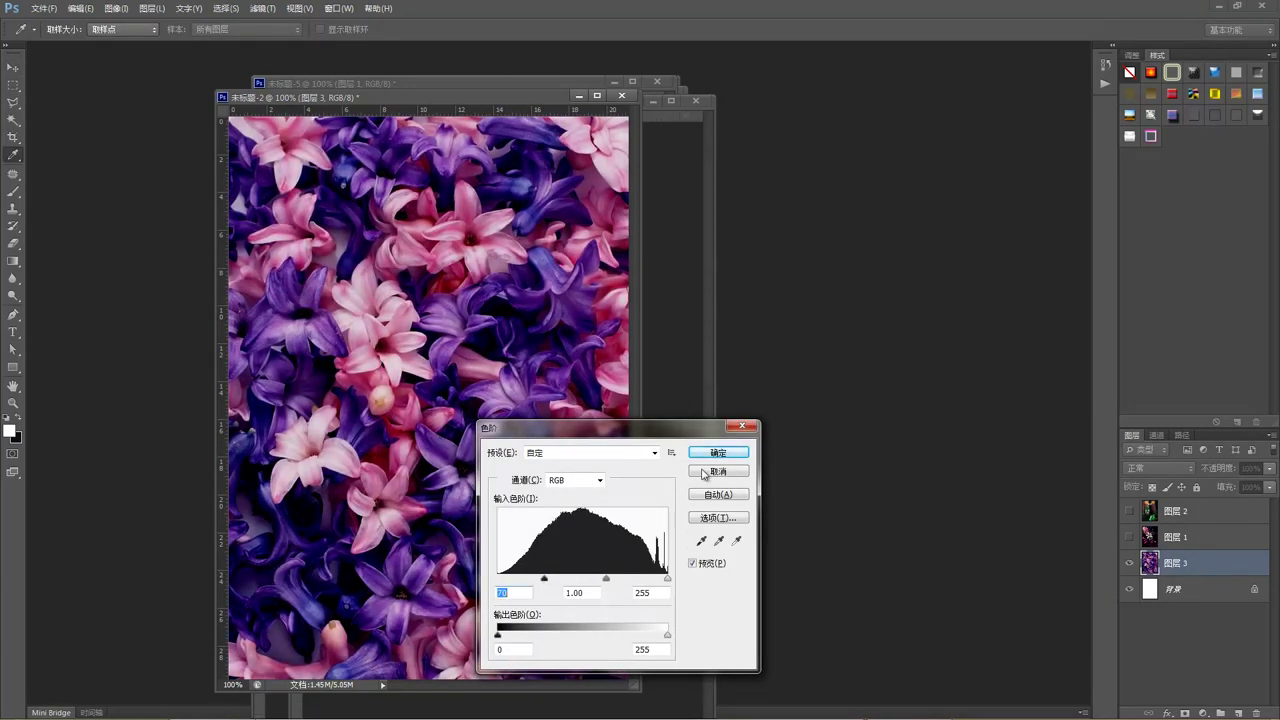
left_click(728, 454)
key("v")
- Add a layer mask to 图层 3 and set the Gradient tool to a white-to-black gradient
left_click(1185, 713)
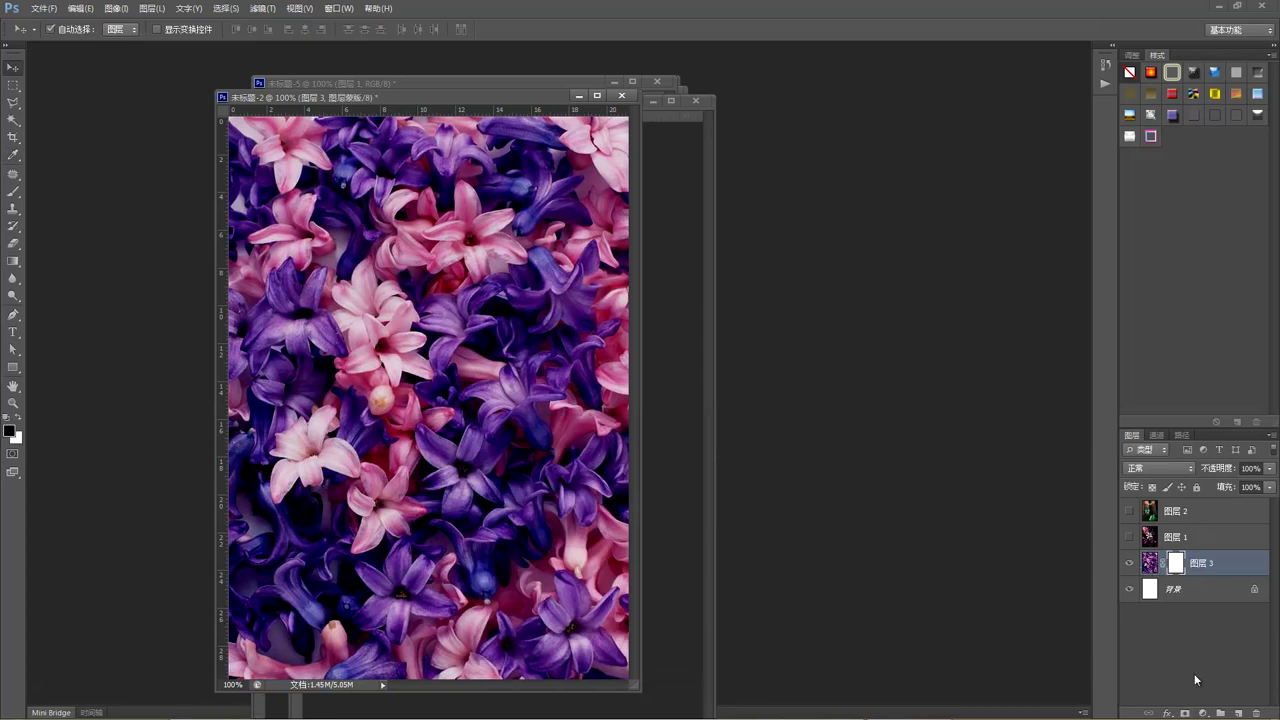
left_click(13, 367)
left_click(82, 30)
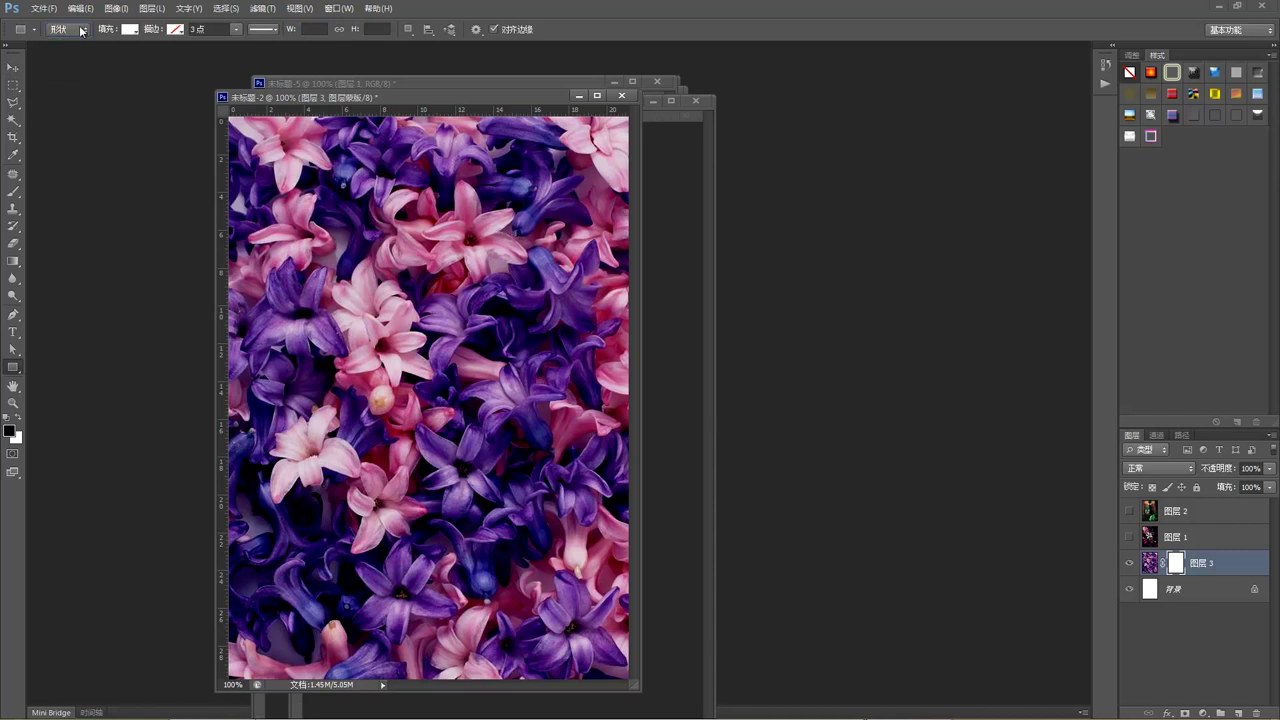
key("g")
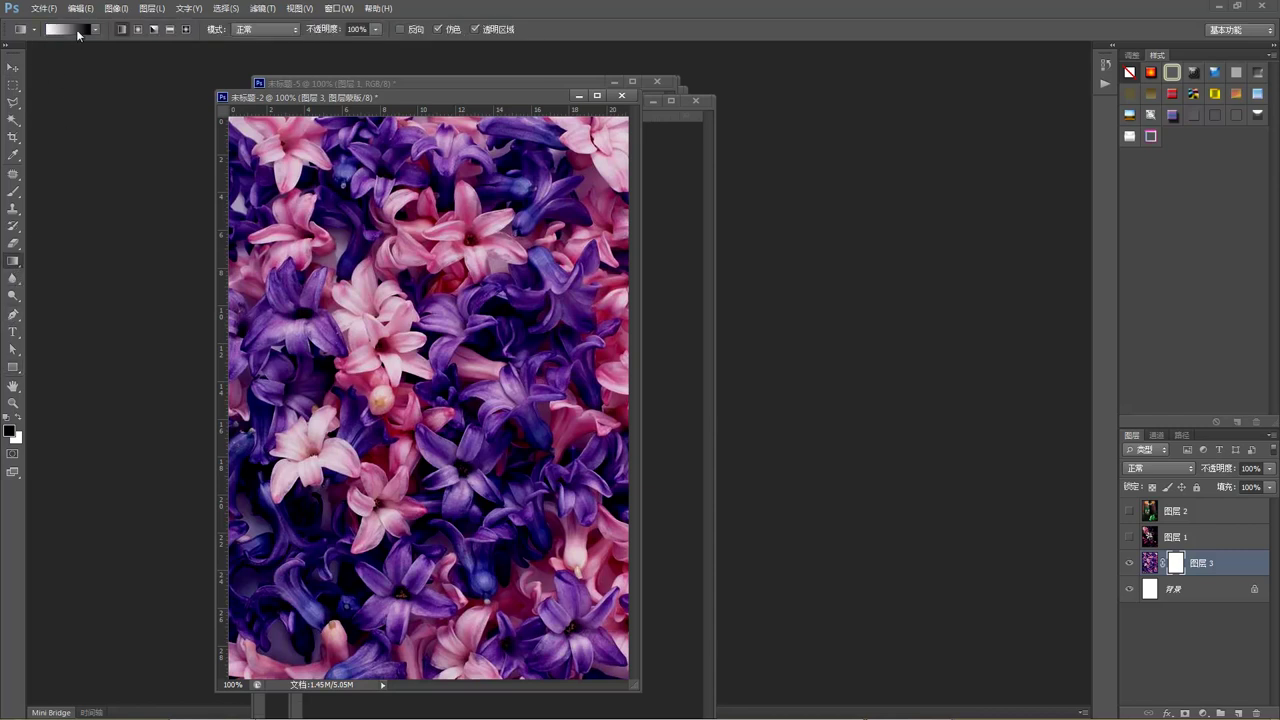
left_click(82, 33)
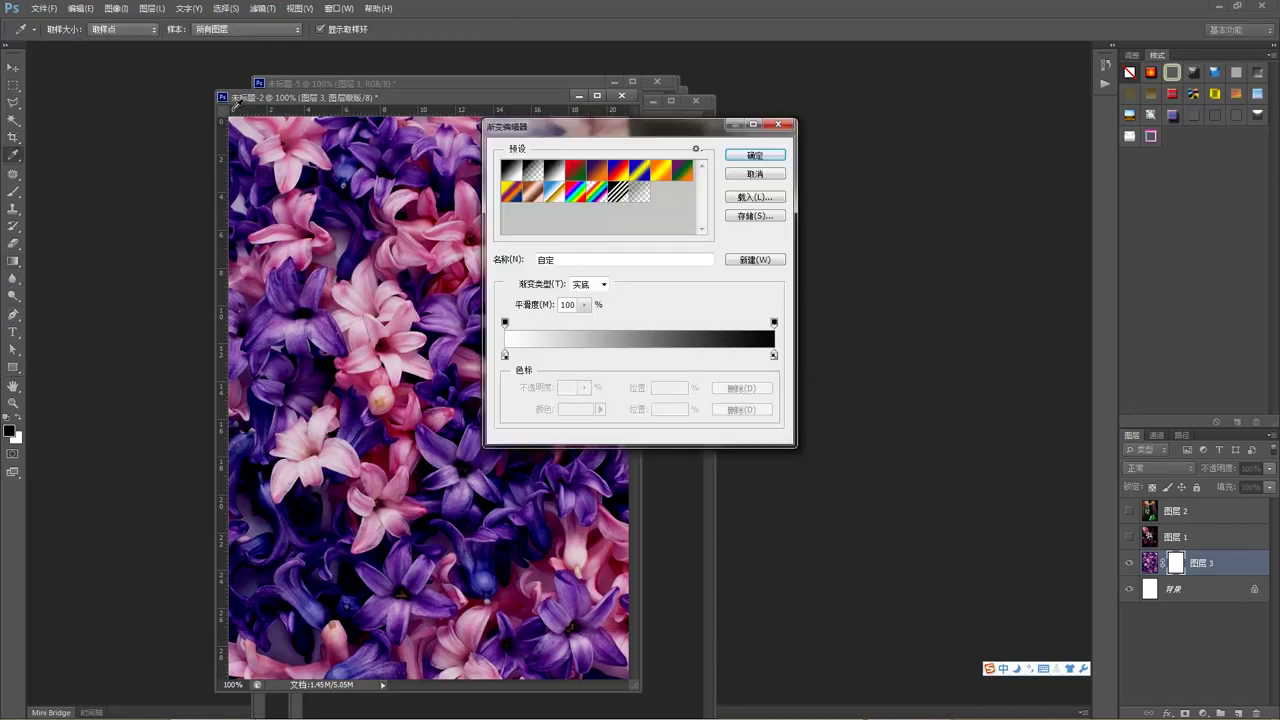
left_click(774, 356)
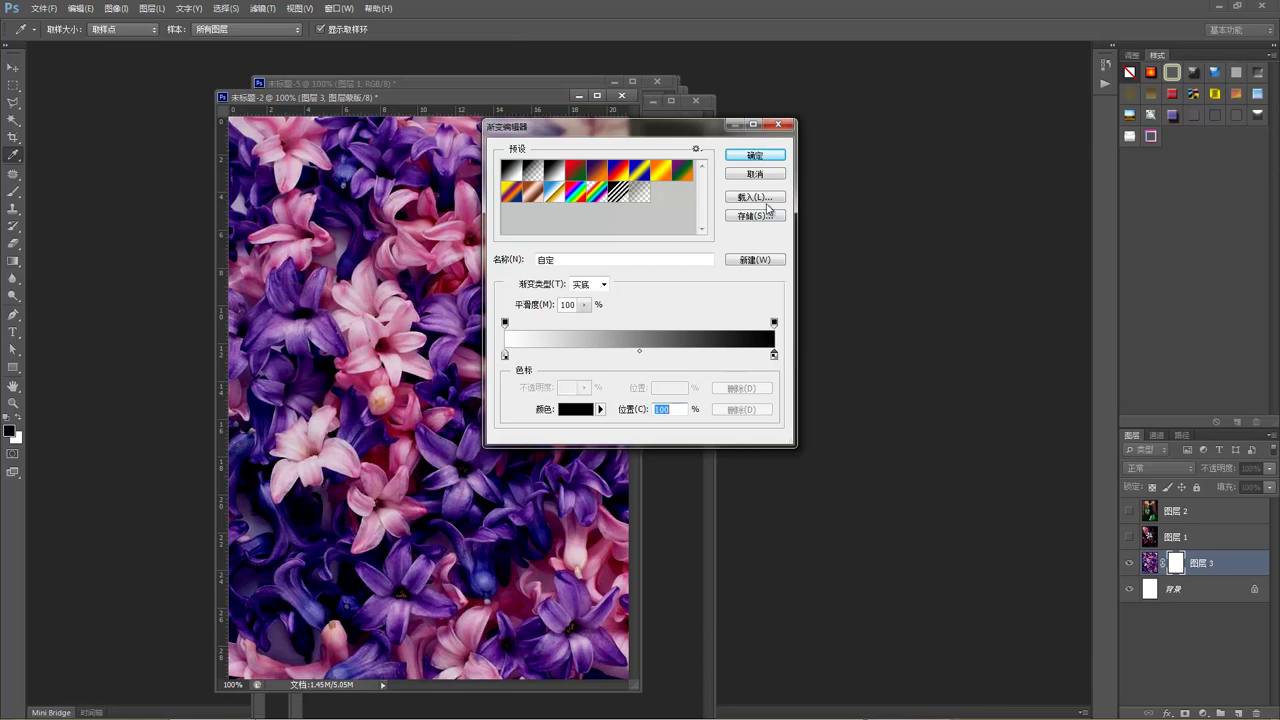
left_click(748, 156)
- Fade the flowers toward the poster's bottom with gradients on the 图层 3 mask, and invert the mask
left_click_drag(558, 510, 414, 328)
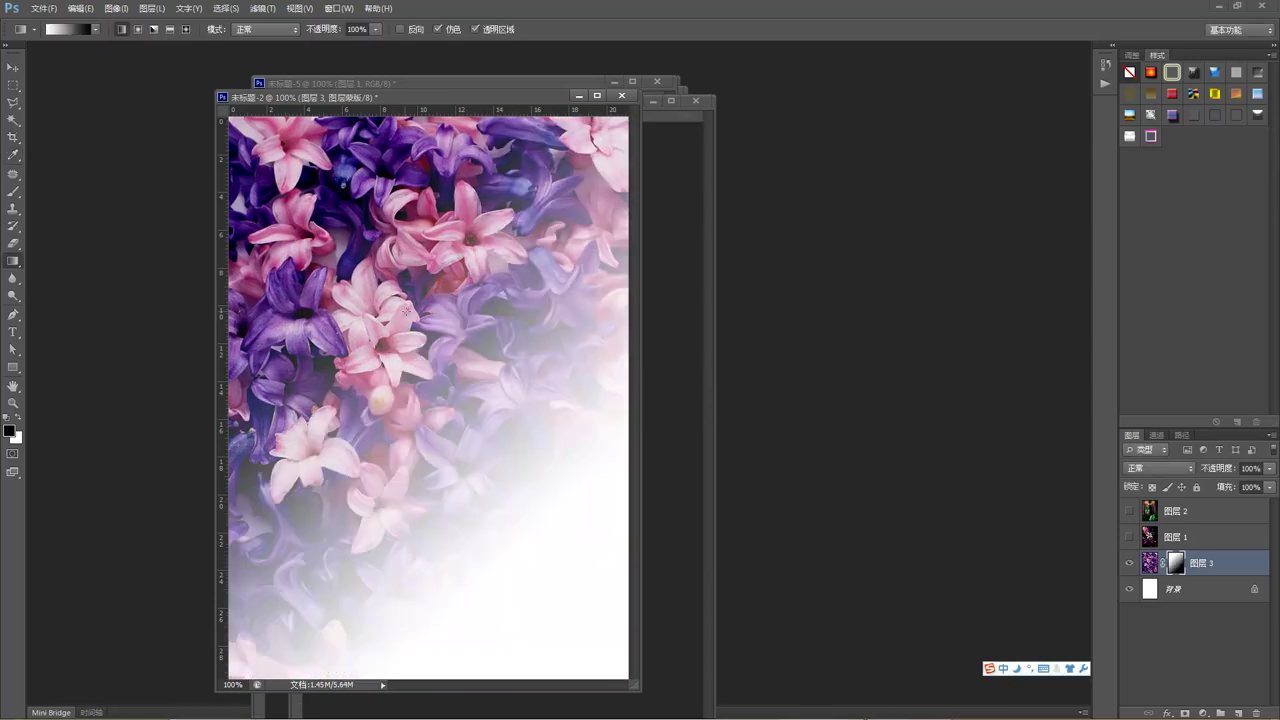
left_click_drag(534, 491, 551, 569)
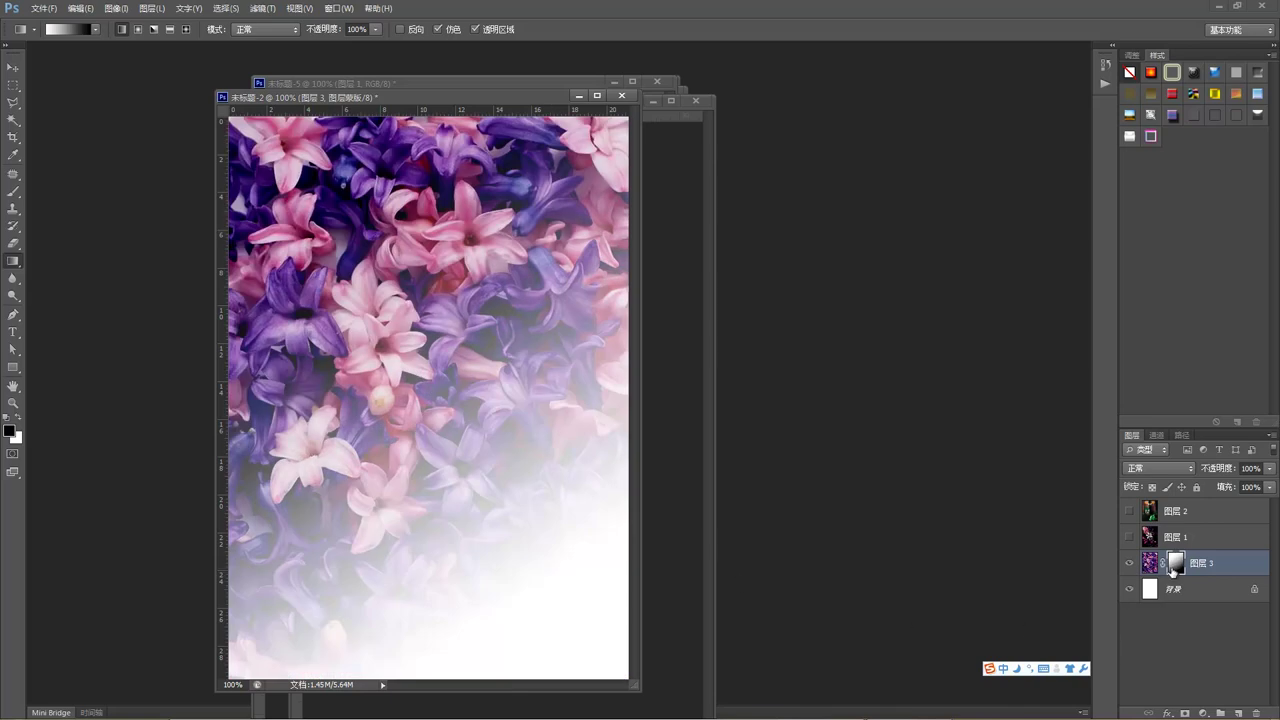
left_click_drag(464, 410, 526, 591)
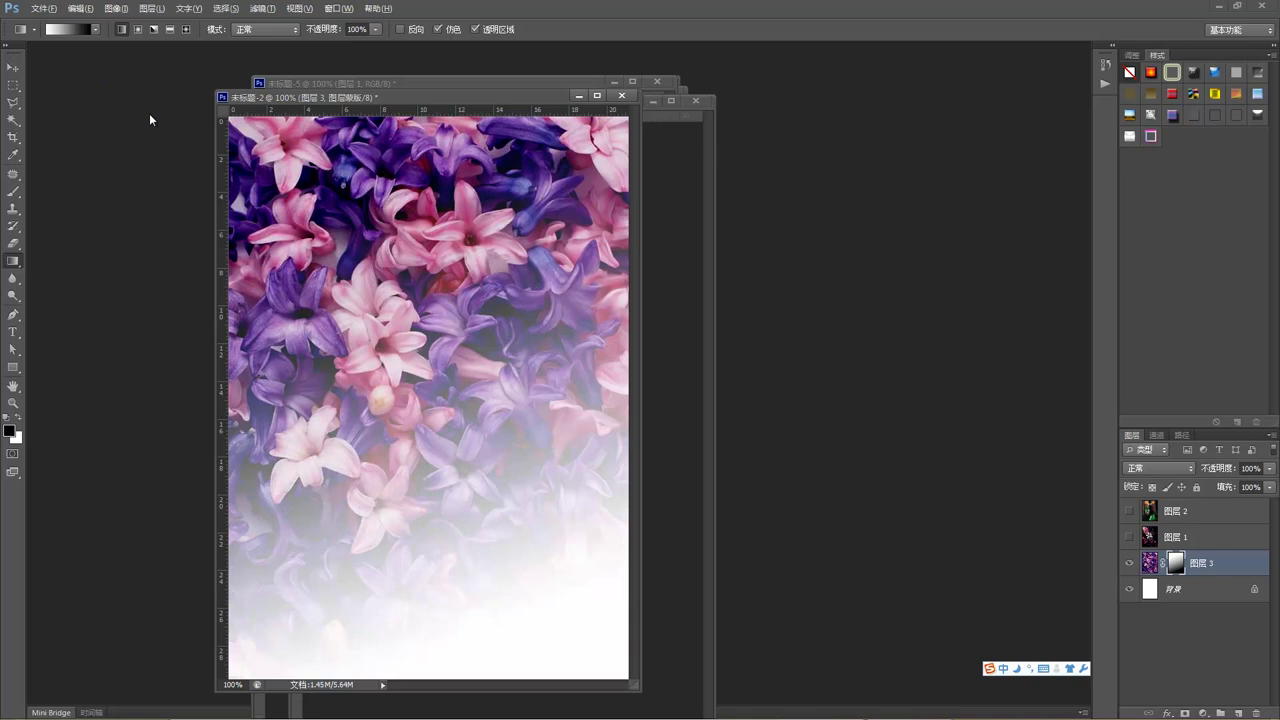
key("ctrl+i")
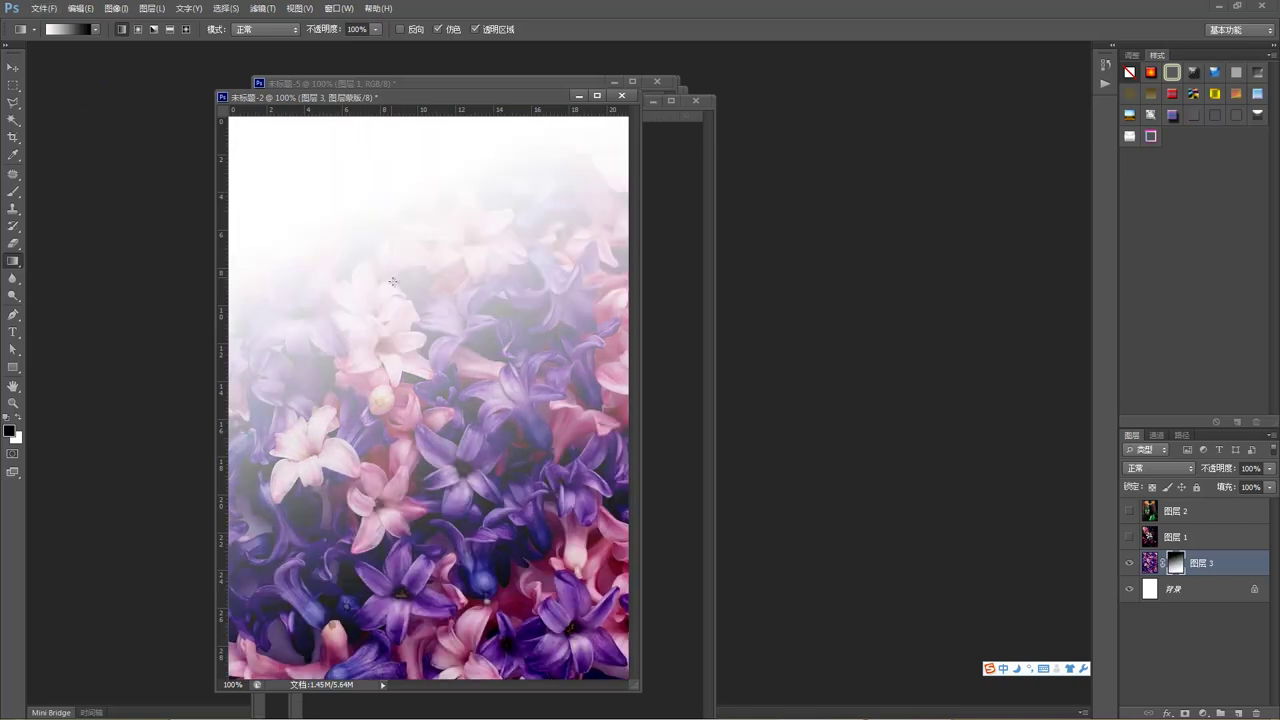
left_click(1129, 588)
key("v")
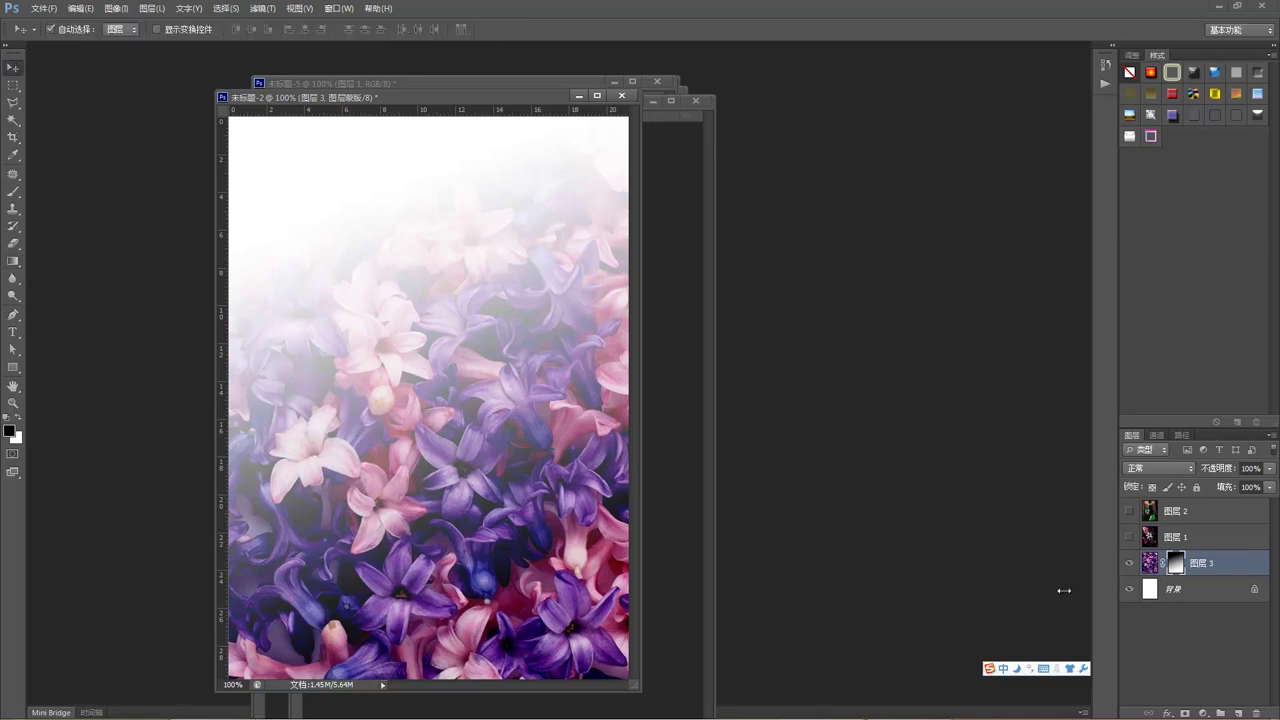
- Boost the contrast of the 图层 3 flower image with Levels, using input levels 43, 1.50 and 224
left_click(1145, 565)
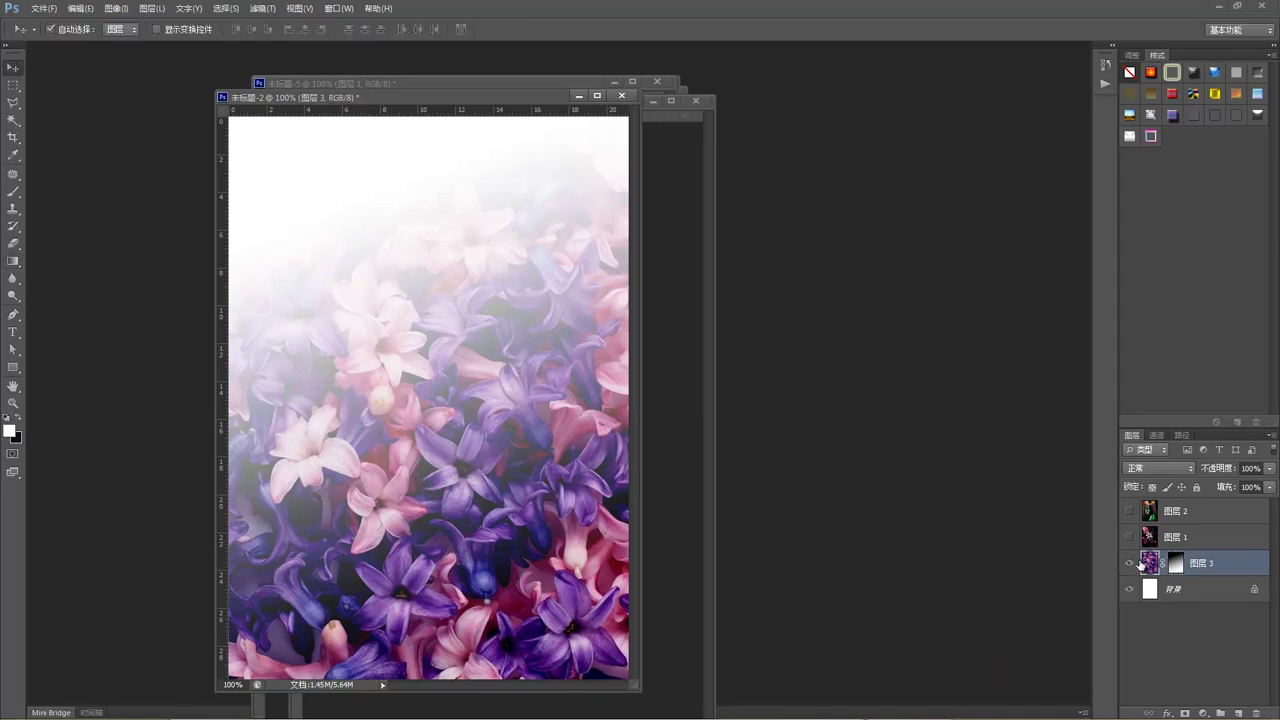
key("ctrl+l")
left_click_drag(497, 579, 570, 582)
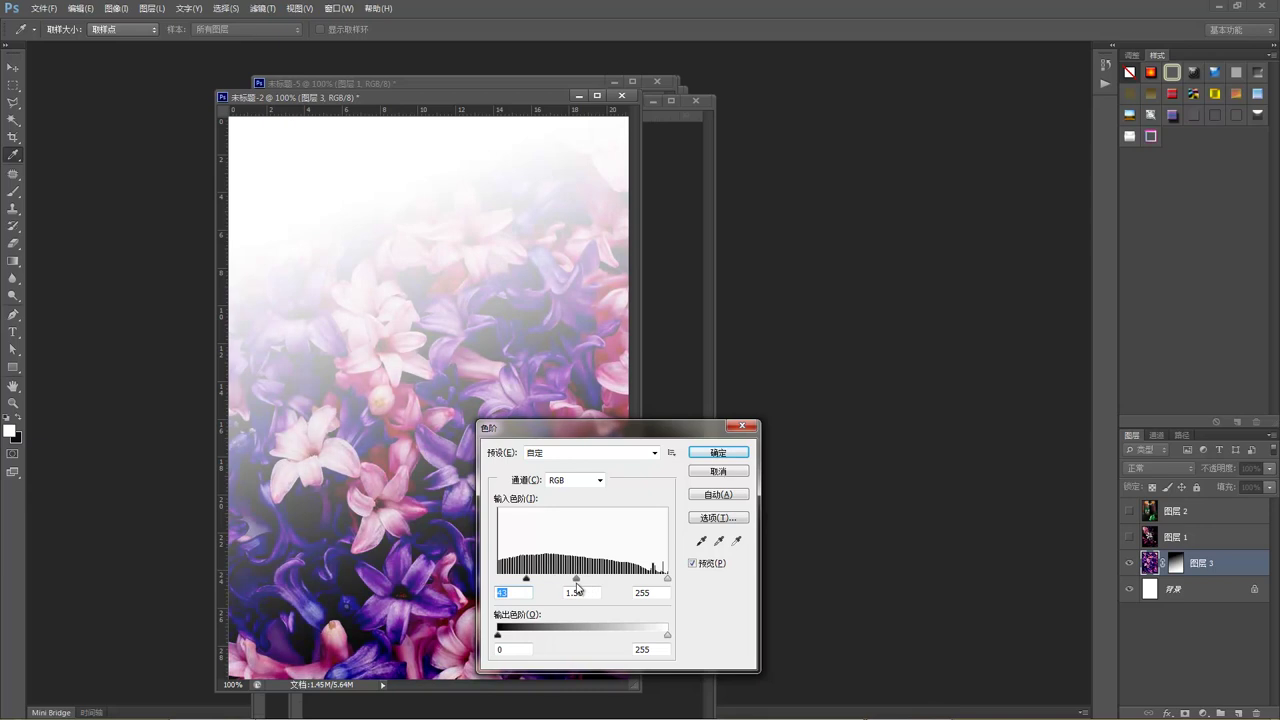
left_click_drag(666, 580, 647, 585)
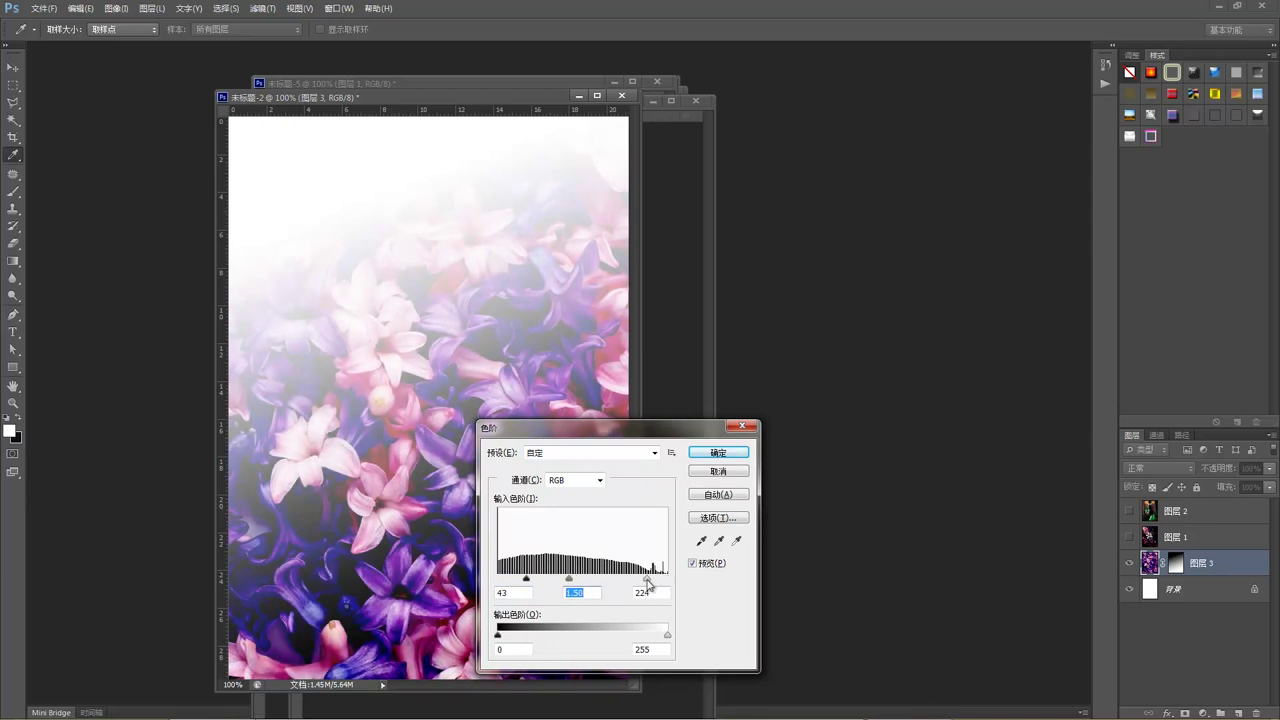
key("v")
left_click(718, 452)
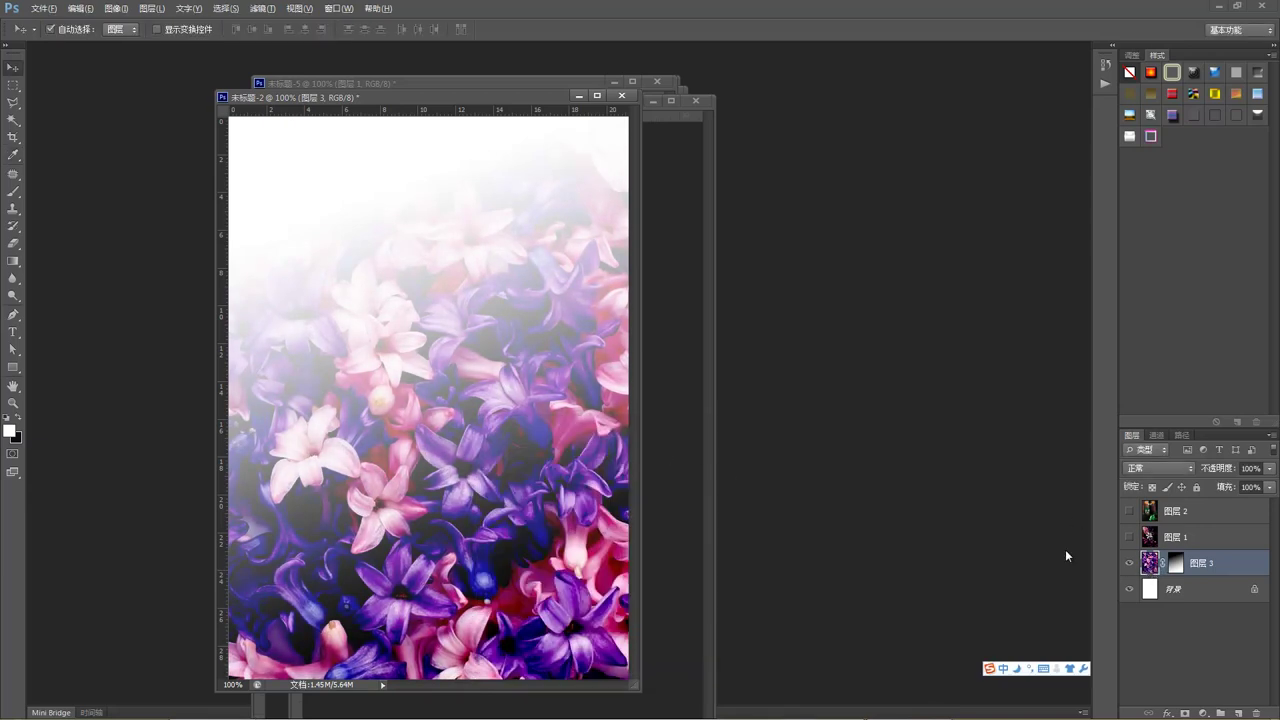
- Hide layer 图层 3, show layer 图层 1 again and close the jewelry poster document 未标题-2
left_click(1130, 564)
left_click(1128, 539)
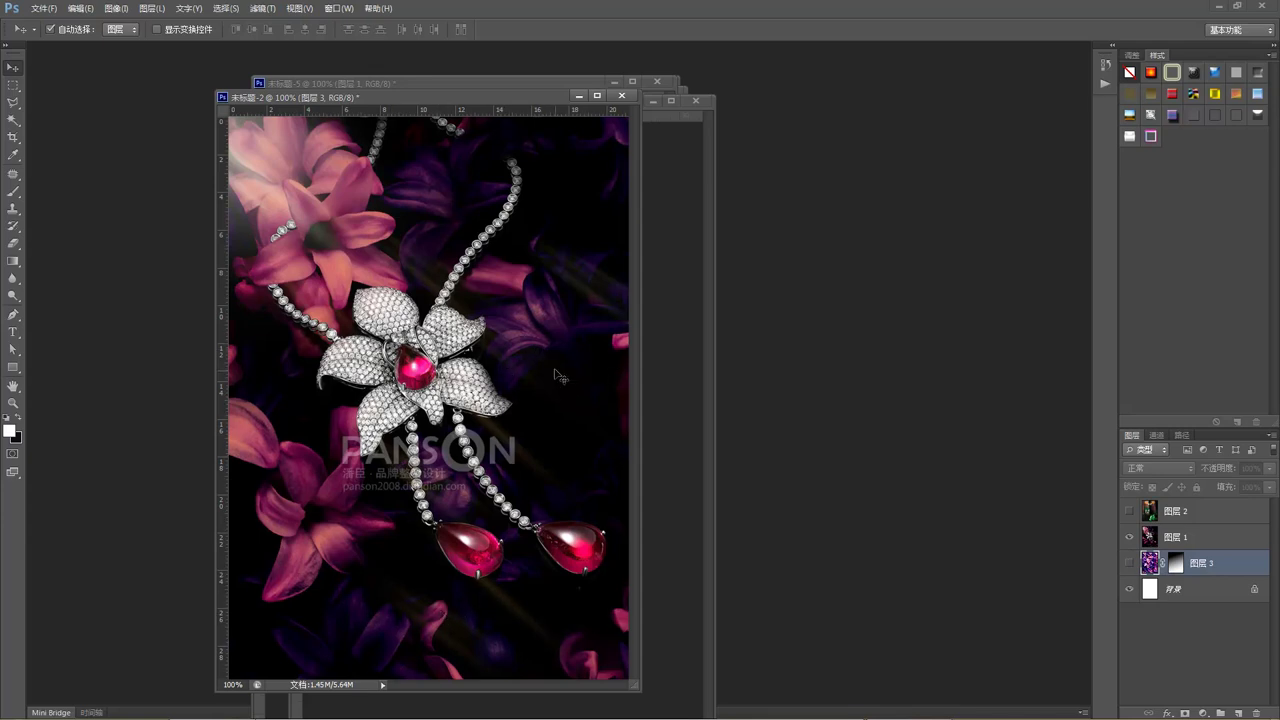
left_click_drag(453, 102, 718, 130)
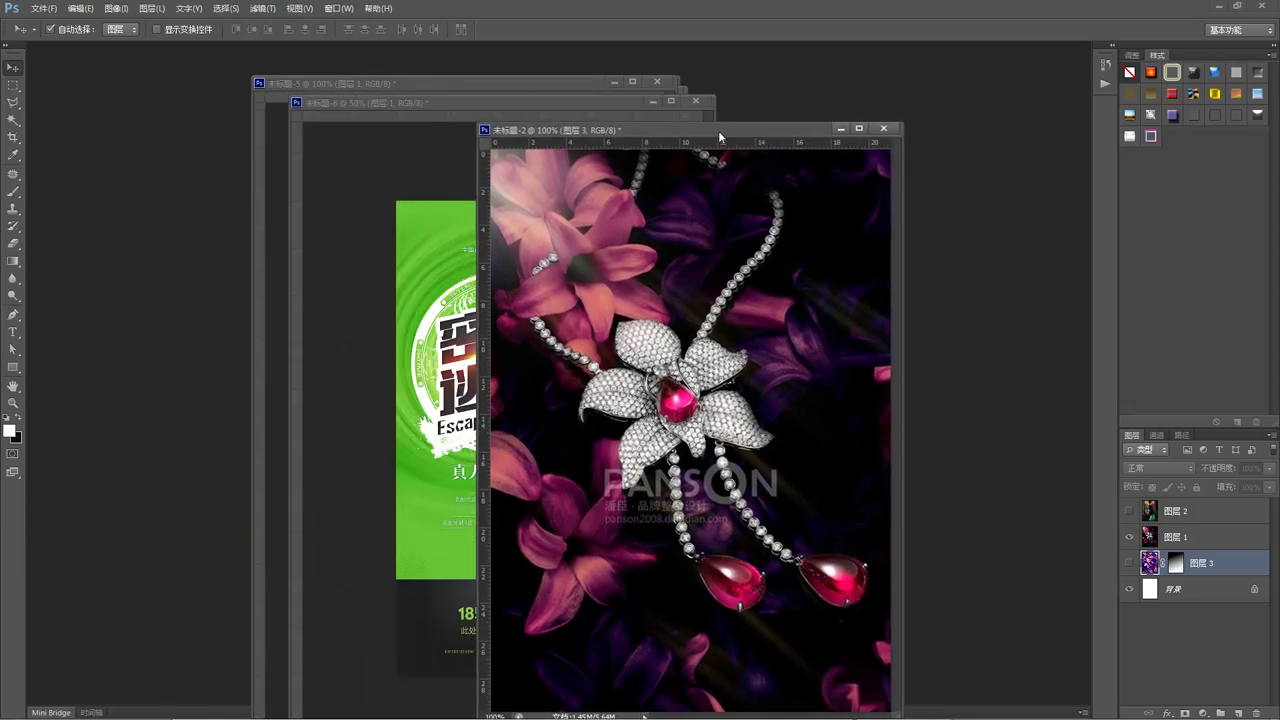
left_click(888, 130)
left_click(569, 260)
- Rearrange the remaining poster document windows and bring the Escape The Room poster 未标题-6 to the front
left_click_drag(525, 101, 273, 86)
left_click(514, 82)
left_click_drag(514, 82, 339, 86)
left_click(544, 95)
left_click_drag(544, 95, 382, 96)
mouse_move(554, 86)
left_mouse_down()
mouse_move(484, 98)
mouse_move(557, 98)
left_mouse_up()
left_click_drag(222, 97, 444, 100)
left_click_drag(222, 91, 470, 101)
left_click_drag(190, 93, 475, 107)
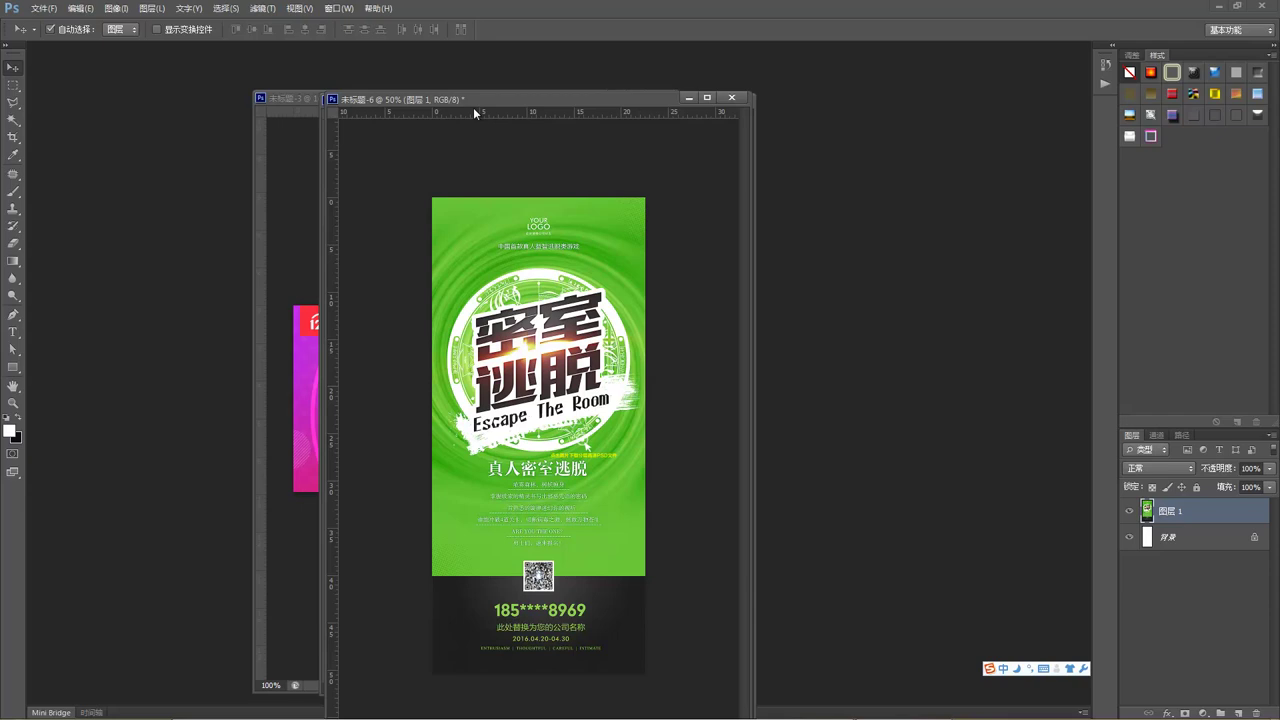
- Cycle through the open documents past the Infiniti poster to the yoga image 未标题-7
key("ctrl+Tab")
key("ctrl+Tab")
key("ctrl+Tab")
key("ctrl+Tab")
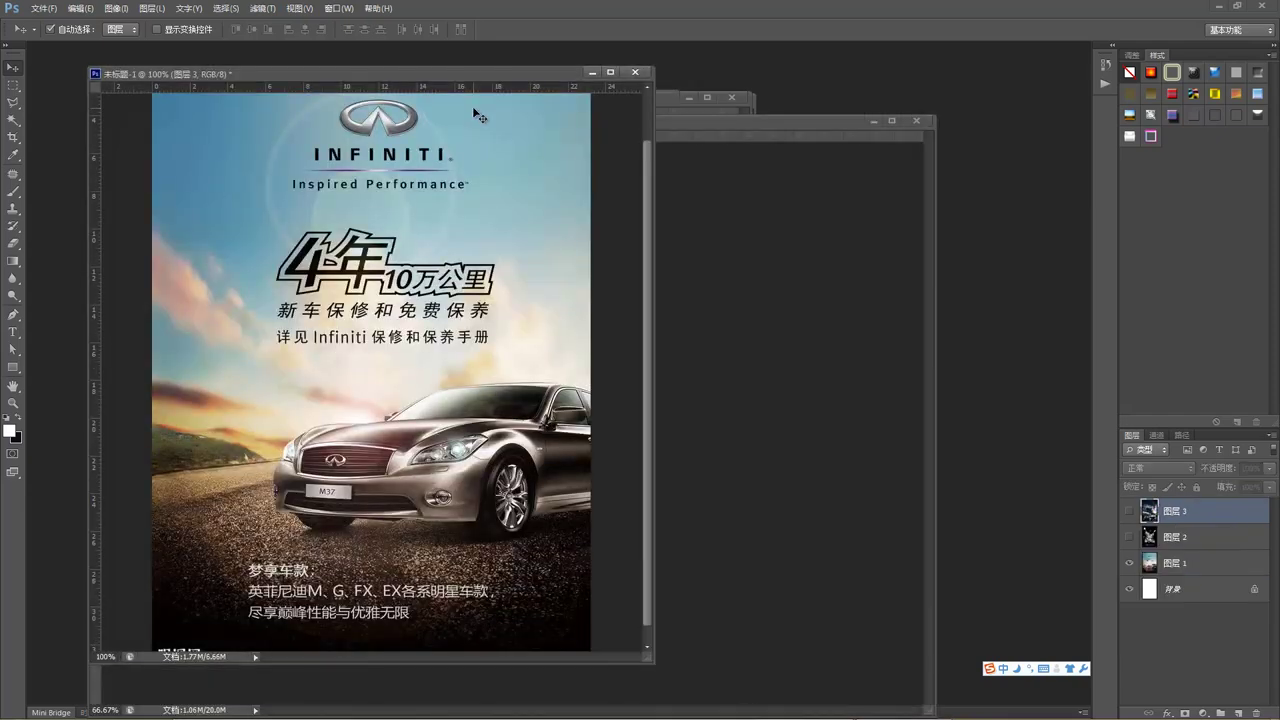
key("ctrl+Tab")
key("ctrl+Tab")
key("ctrl+Tab")
key("ctrl+Tab")
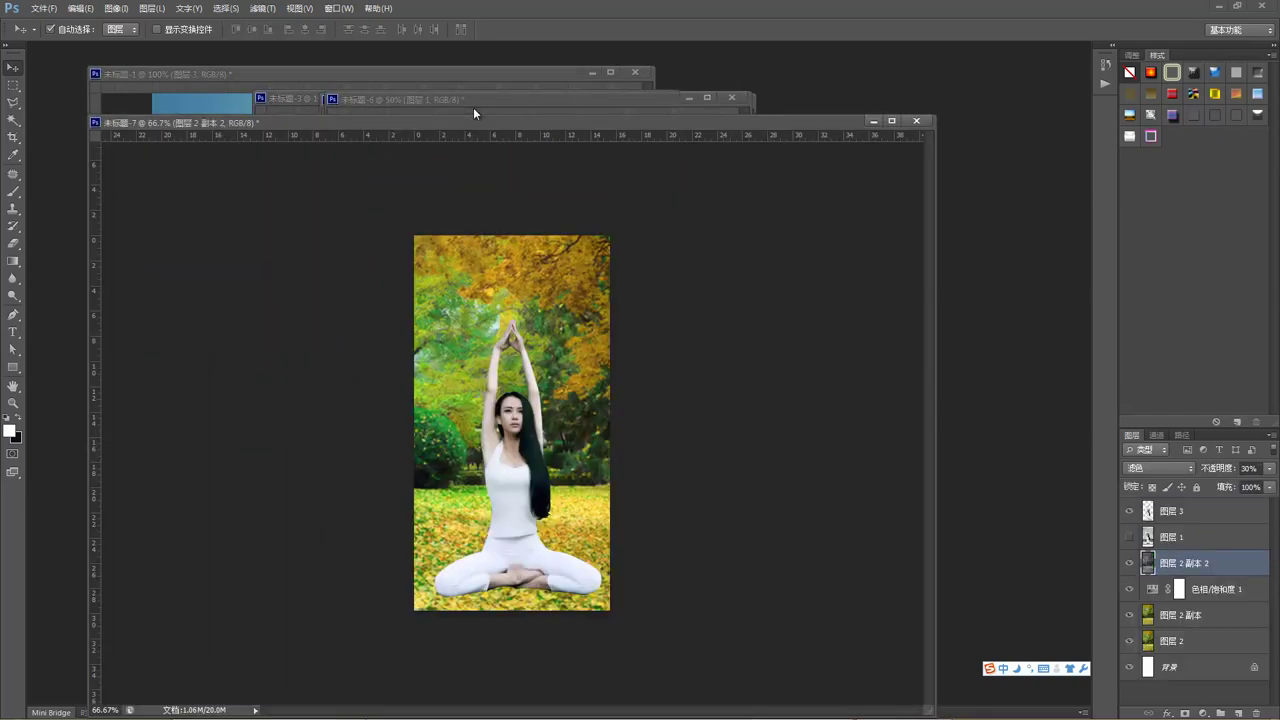
- Cycle through the open poster documents, viewing the whale and Infiniti posters, and stop at the sweater sale banner 未标题-3
key("ctrl+Tab")
key("ctrl+Tab")
key("ctrl+Tab")
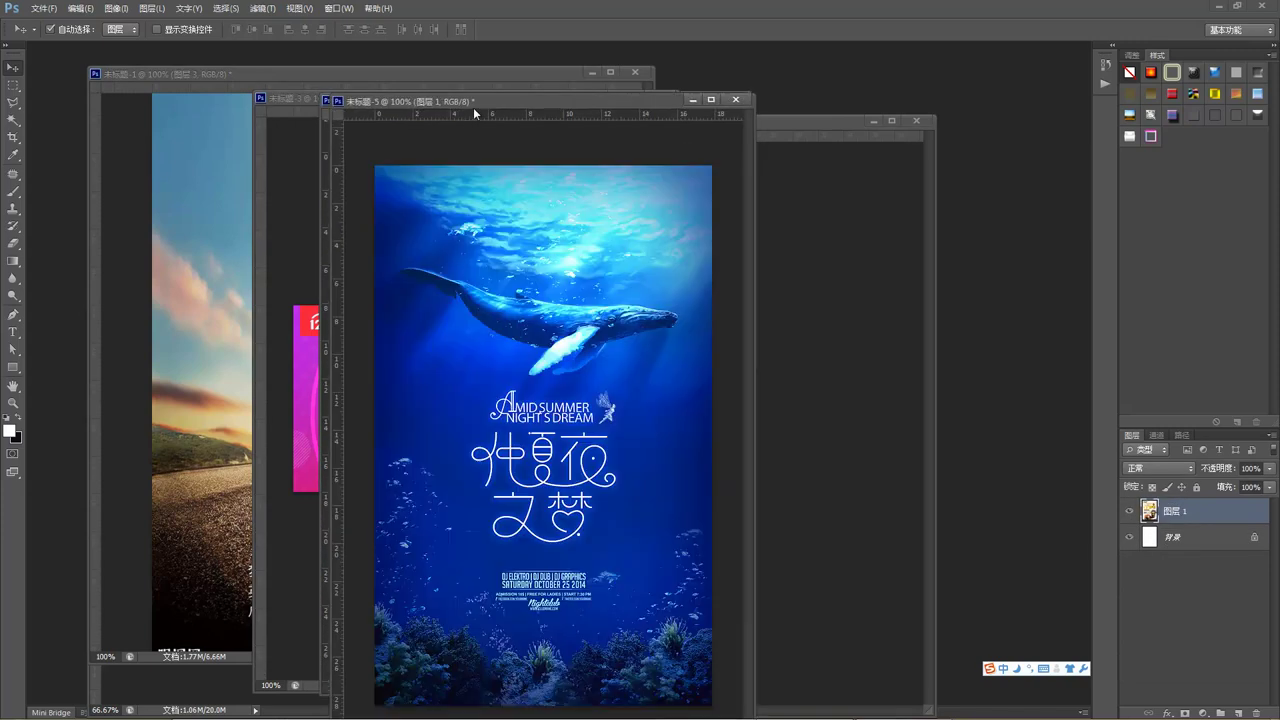
key("ctrl+Tab")
key("ctrl+Tab")
key("ctrl+Tab")
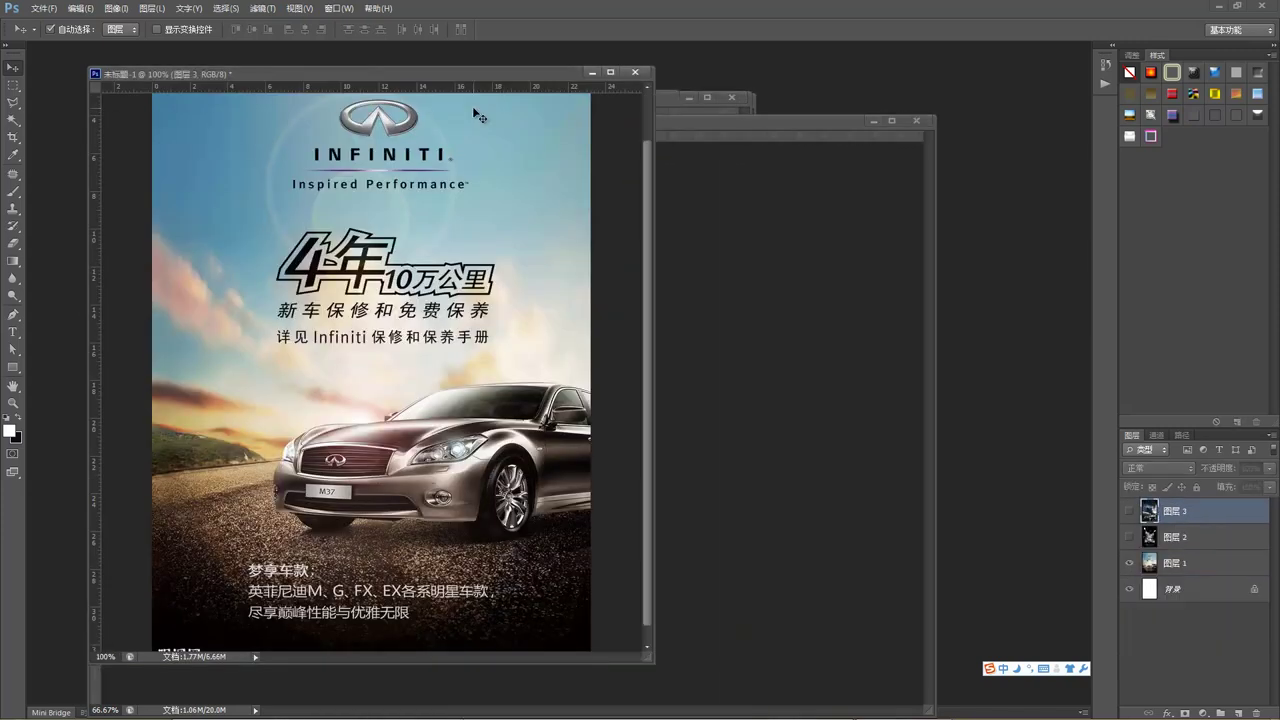
key("ctrl+Tab")
key("ctrl+Tab")
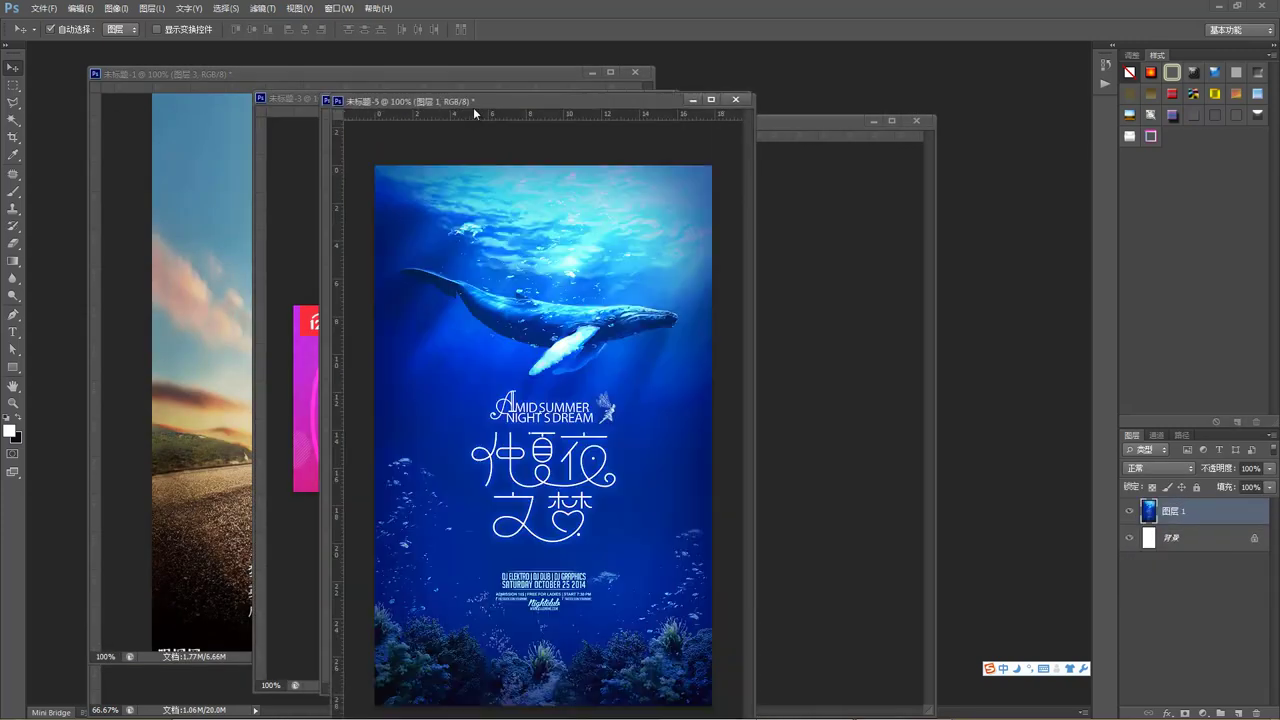
key("ctrl+Tab")
key("ctrl+Tab")
key("ctrl+Tab")
key("ctrl+Tab")
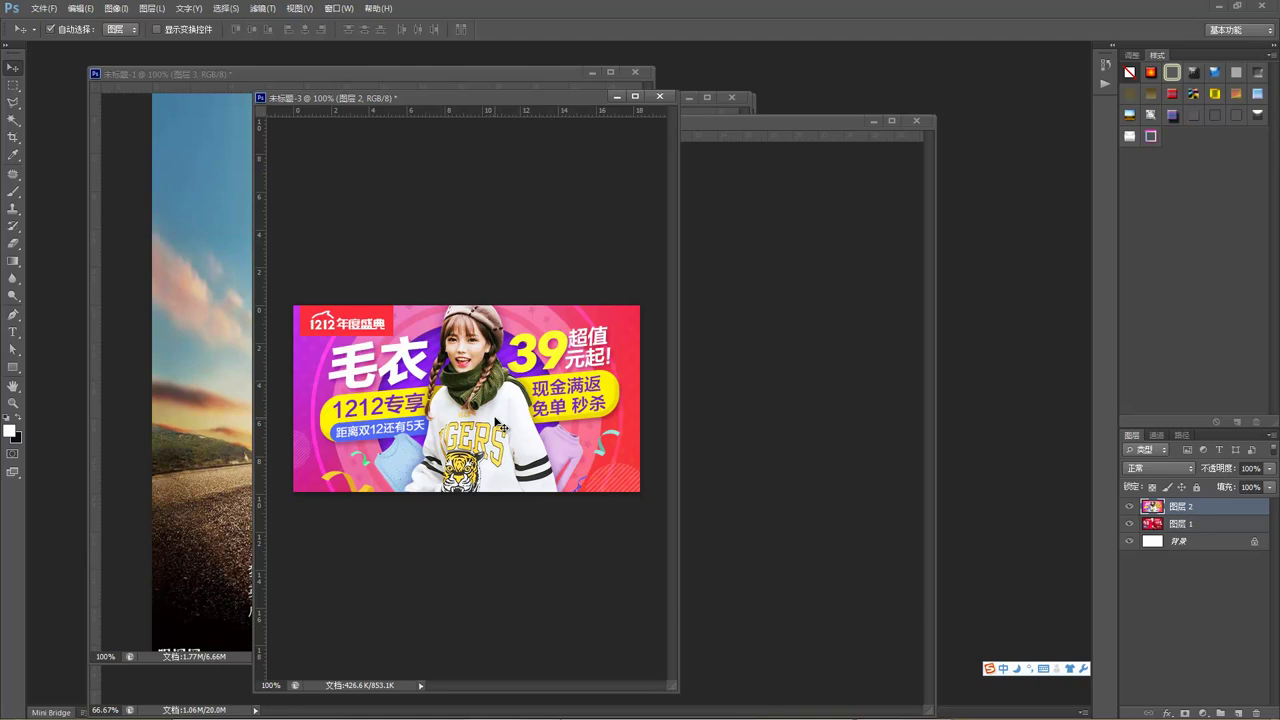
- Widen the 未标题-3 window and compare its two sale banners by toggling layer 图层 2, leaving that layer hidden
left_click_drag(254, 380, 110, 342)
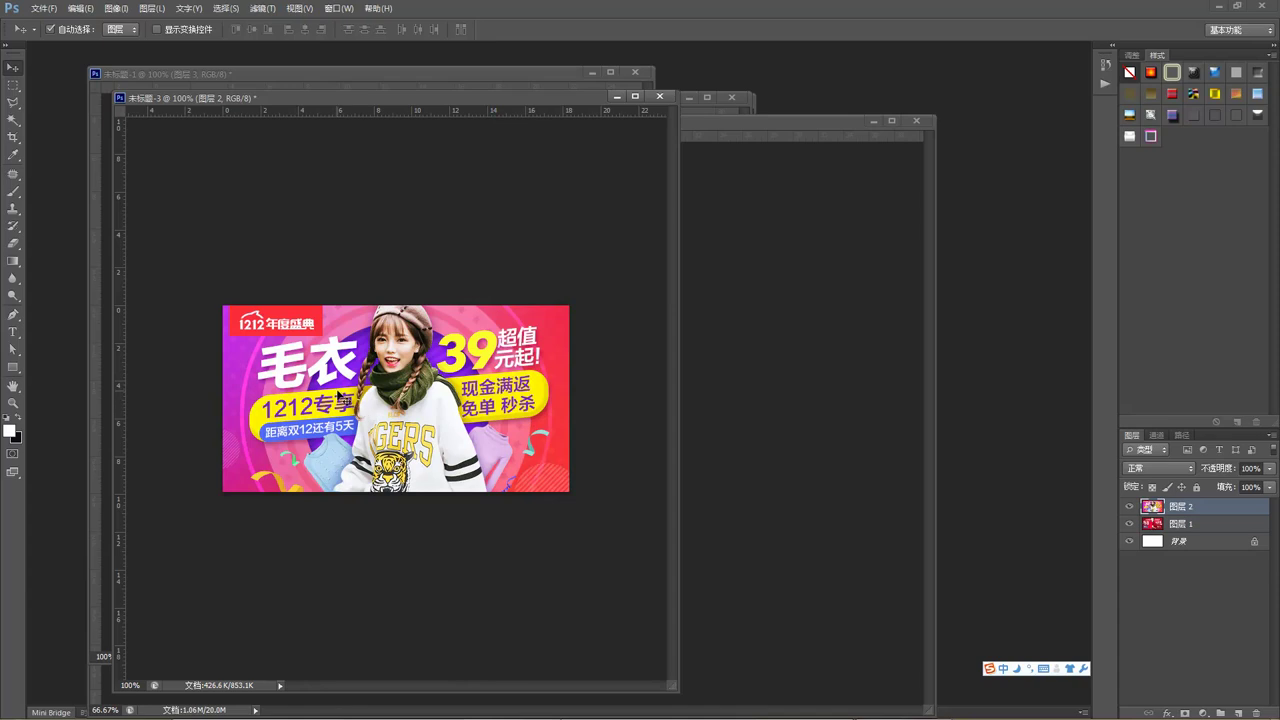
key("z")
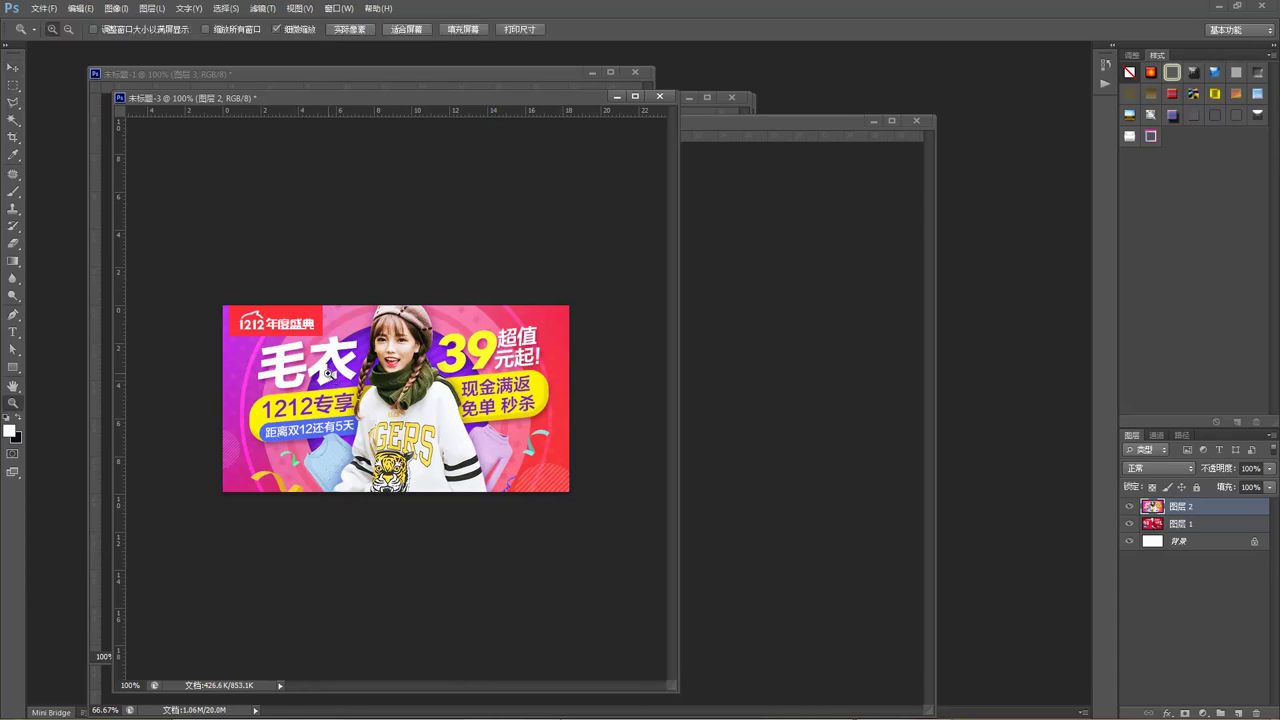
left_click(327, 373)
left_click(412, 385, "alt")
left_click(1130, 507)
left_click(1130, 510)
left_click(1130, 510)
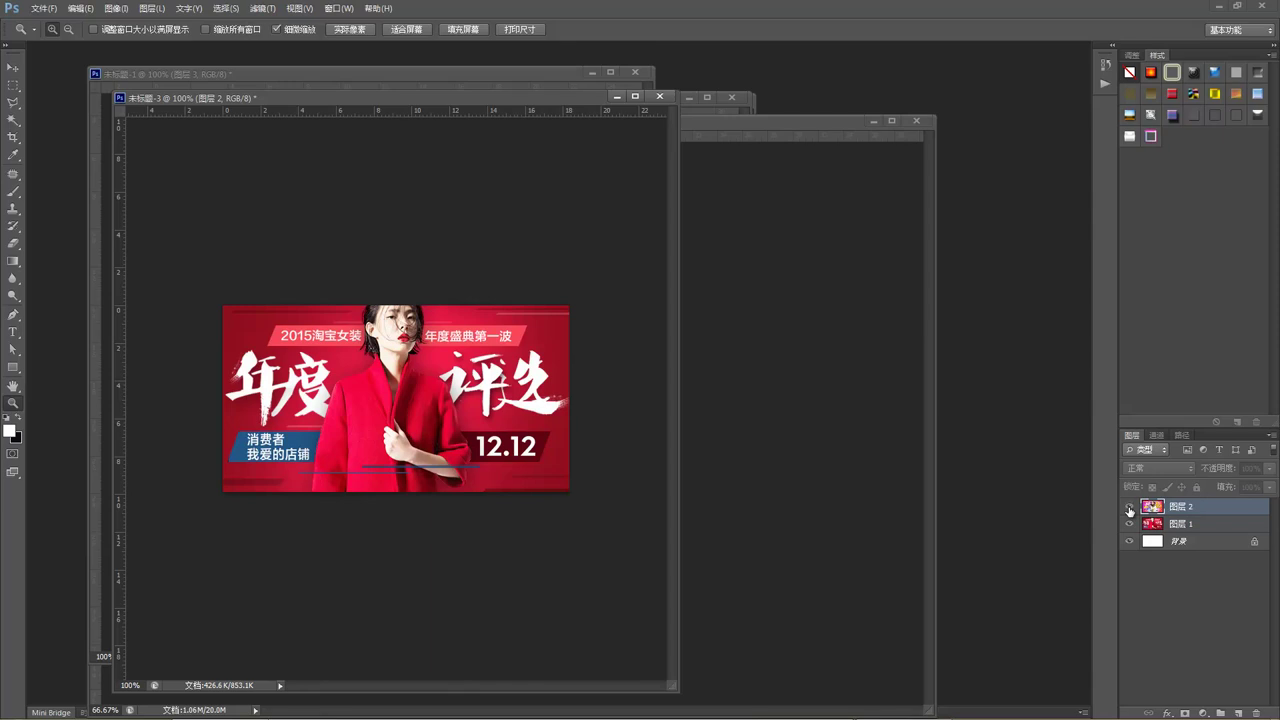
left_click(1130, 510)
left_click(1130, 508)
- Close the sale banner 未标题-3 and the Infiniti poster 未标题-1 without saving either document
left_click(660, 97)
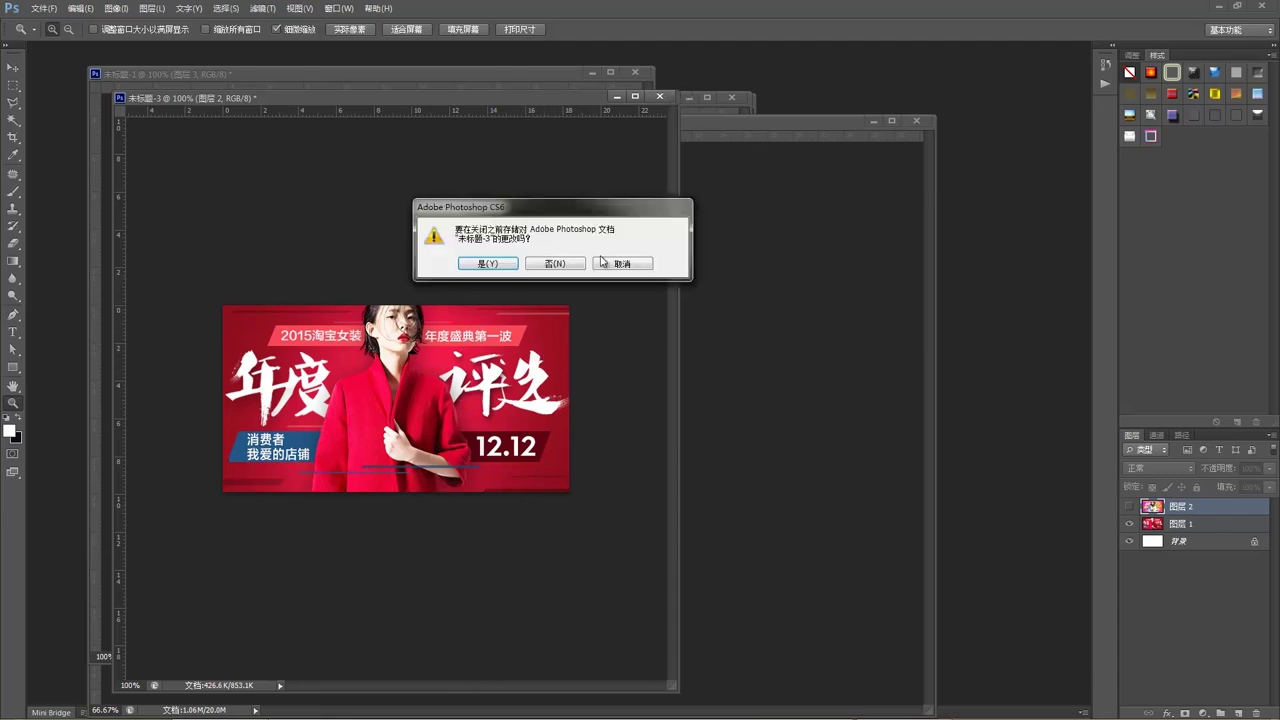
left_click(554, 263)
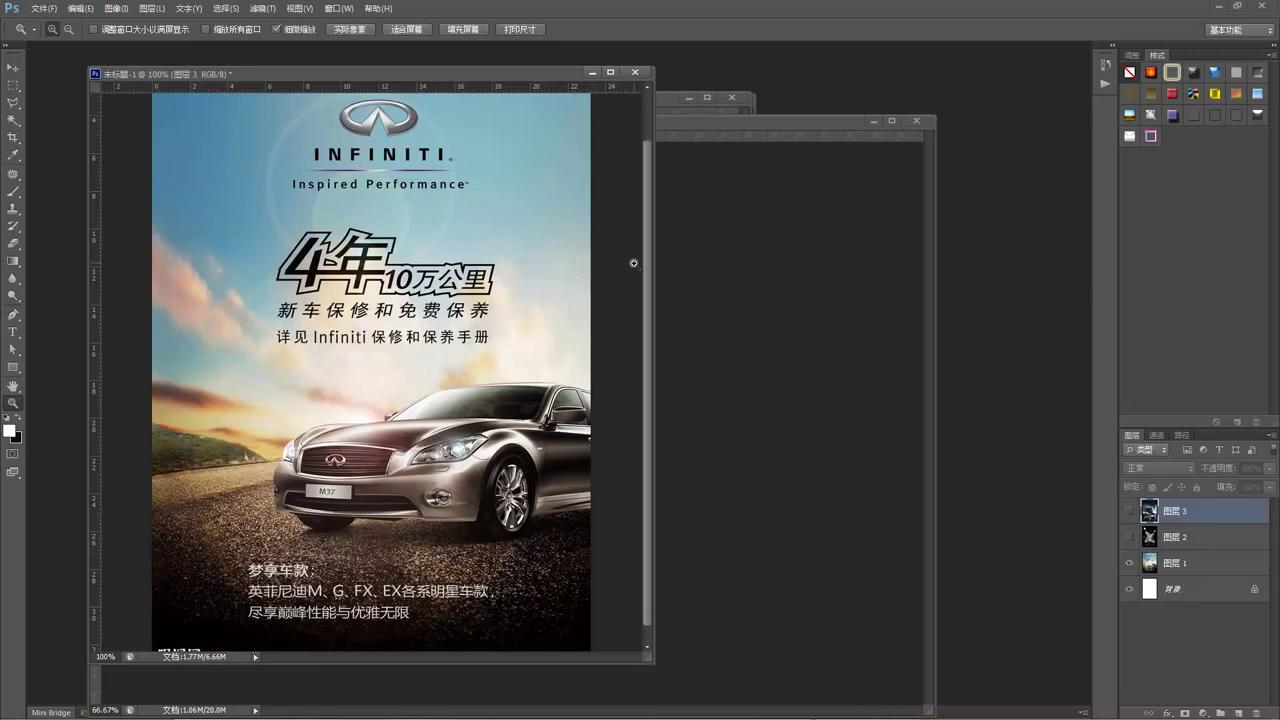
left_click(634, 72)
left_click(555, 265)
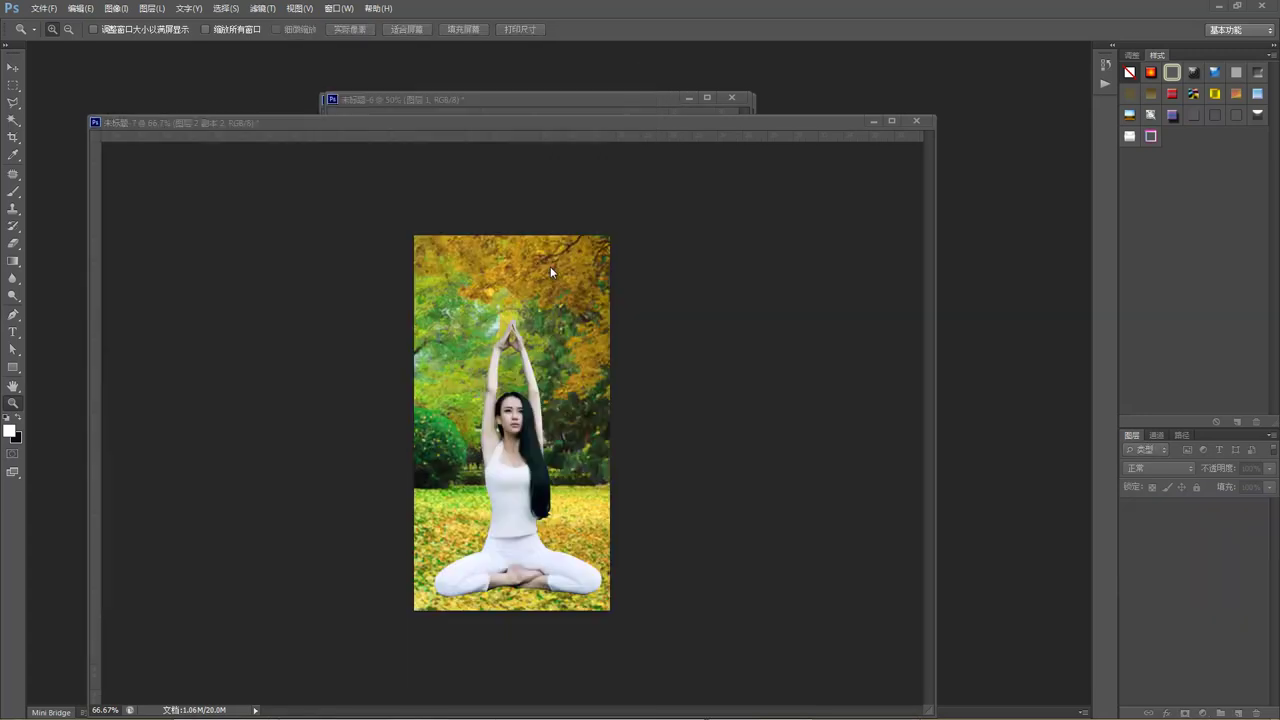
- Minimize the yoga document 未标题-7 and rearrange the poster windows to bring the Waffle Bant poster 未标题-4 forward
left_click(872, 121)
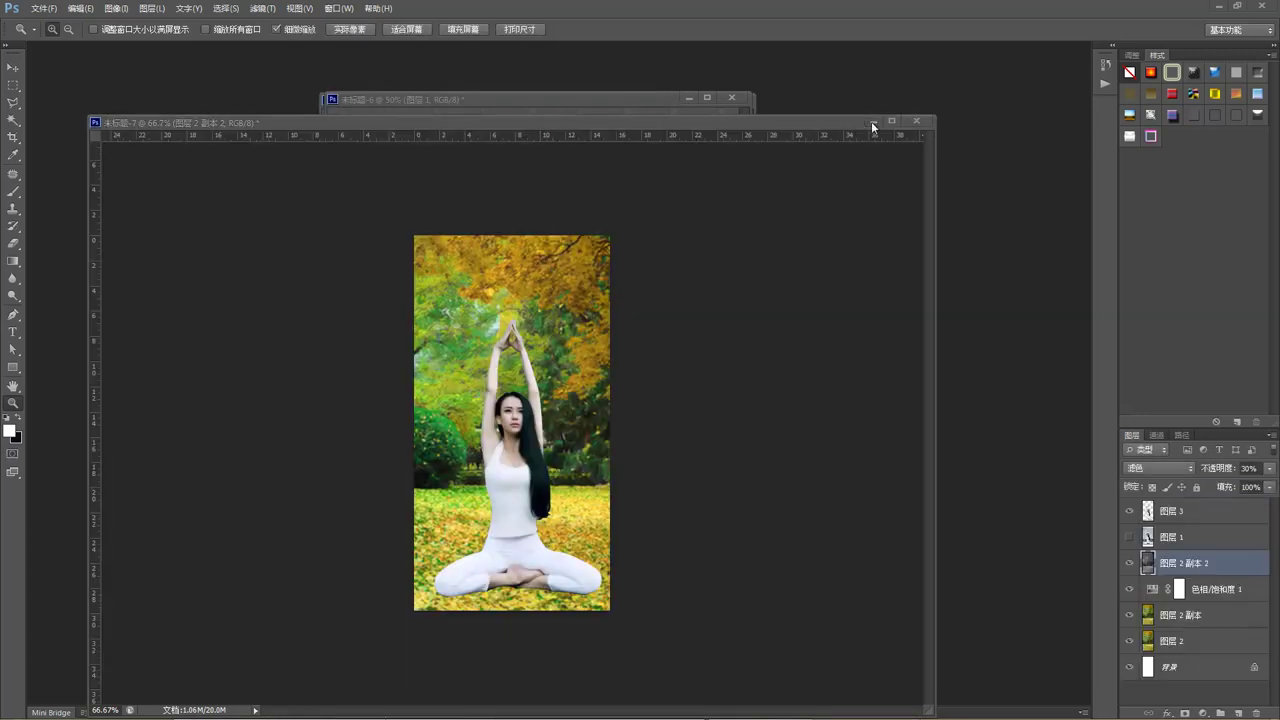
left_click_drag(578, 101, 362, 81)
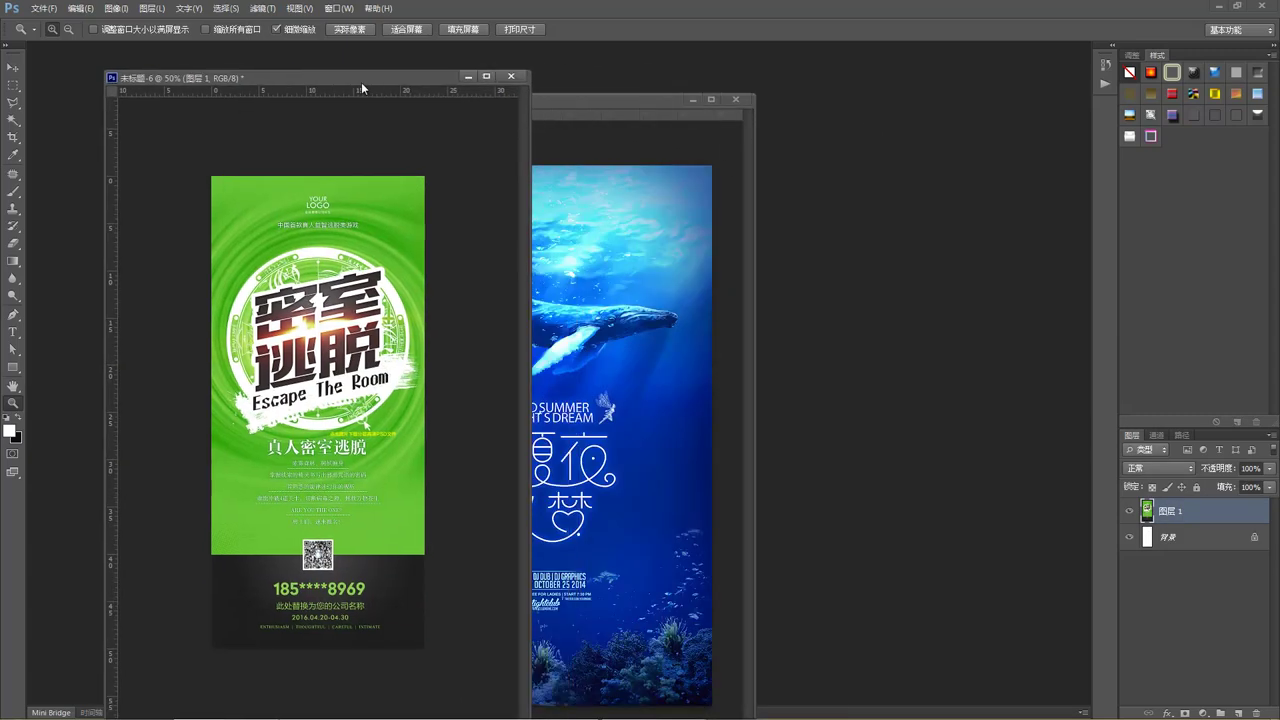
left_click(604, 103)
left_click_drag(604, 103, 512, 101)
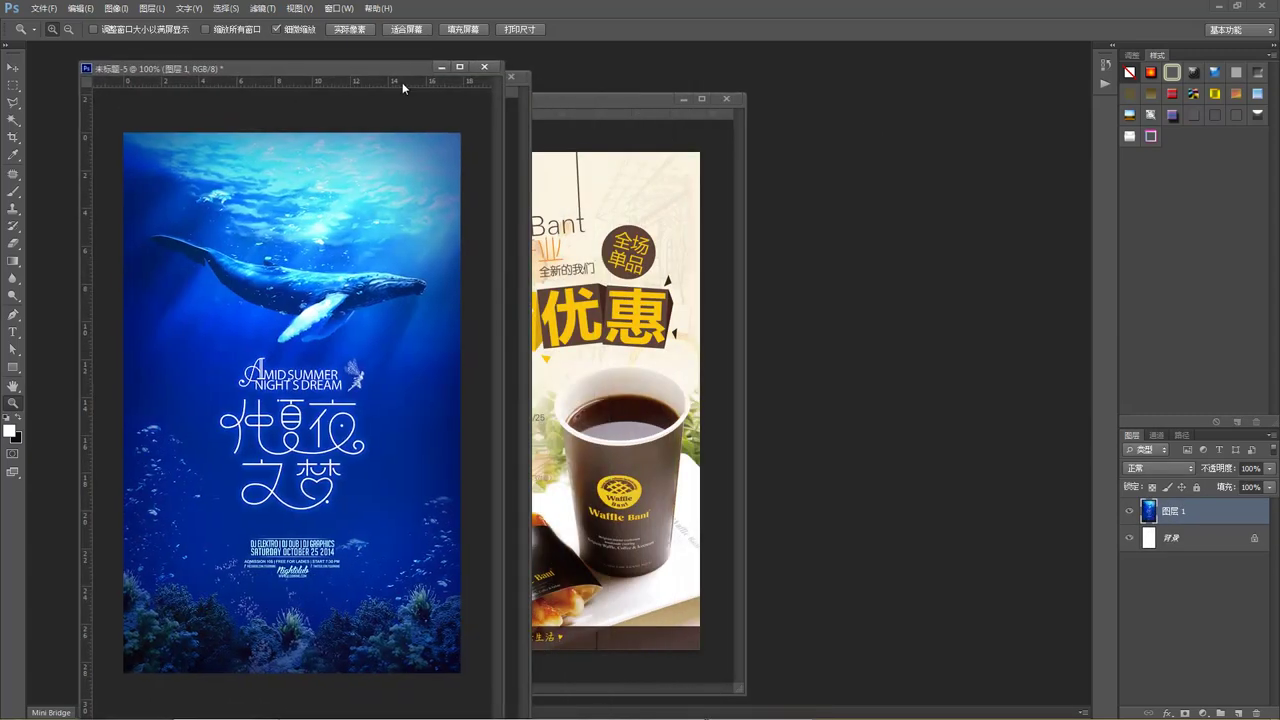
left_click_drag(610, 103, 543, 102)
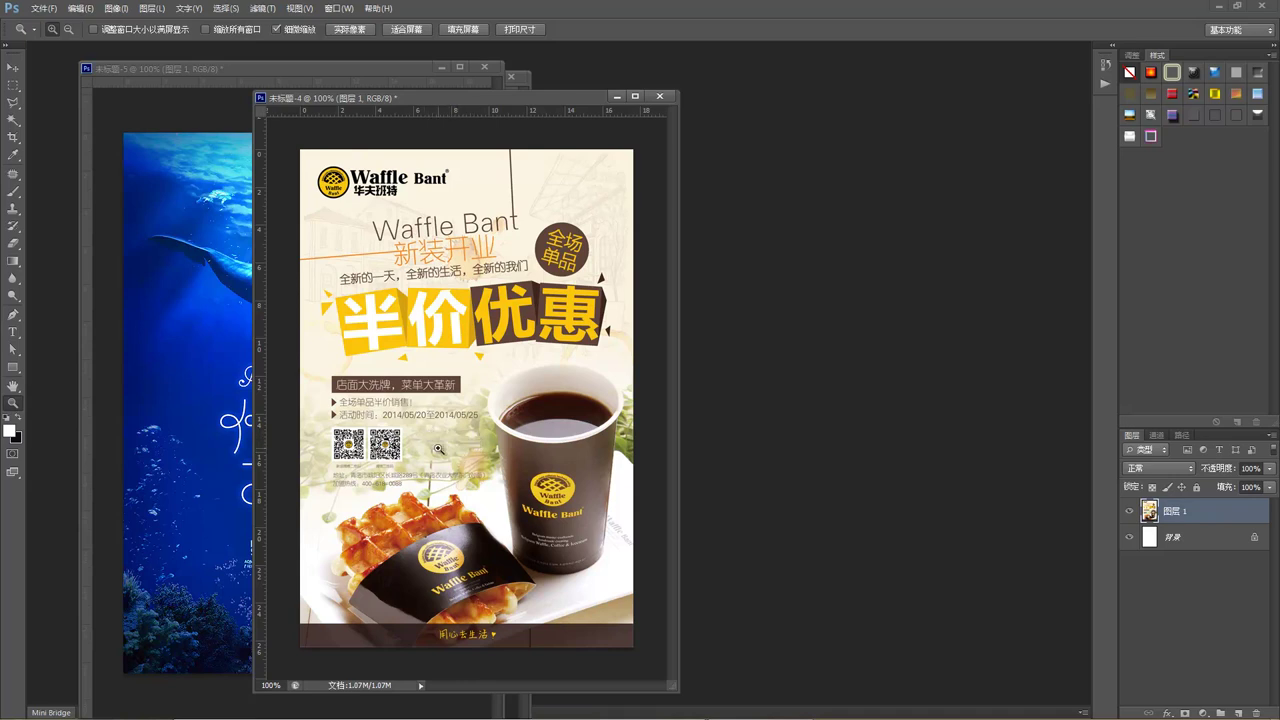
- Widen the Waffle Bant poster window, inspect its central details at 200%, and close 未标题-4 without saving
left_click_drag(254, 394, 185, 394)
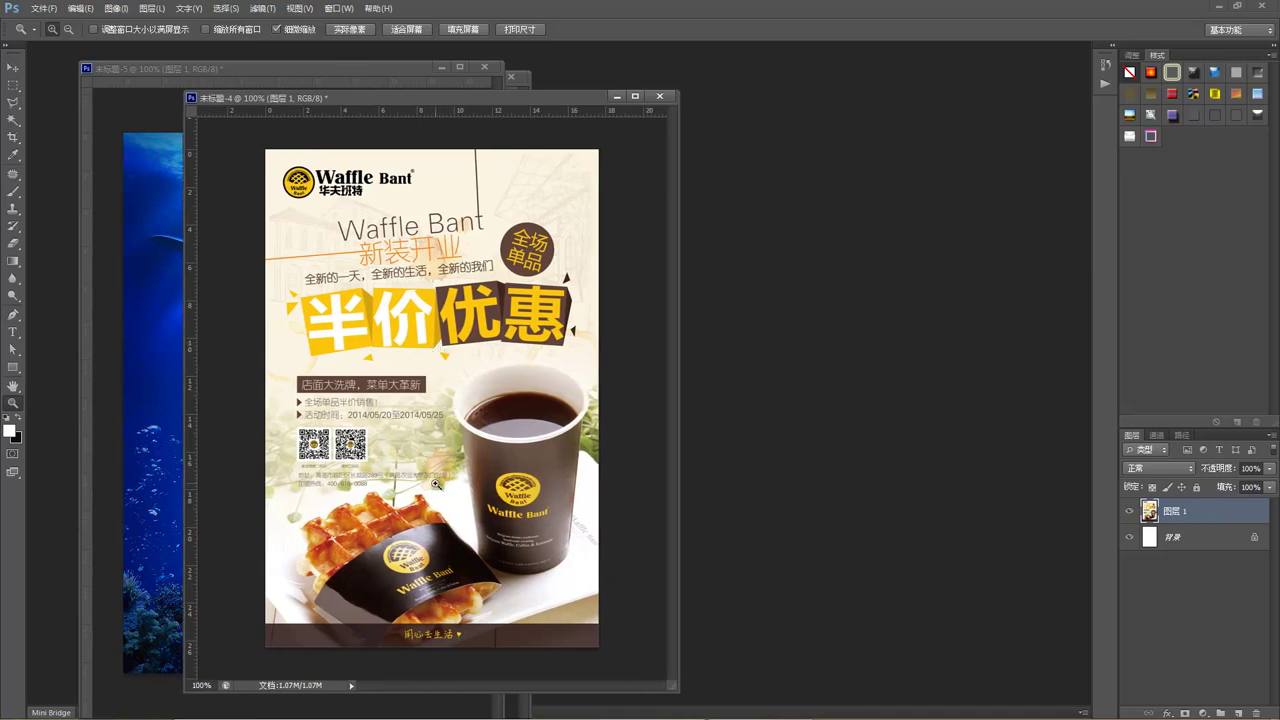
left_click(438, 443)
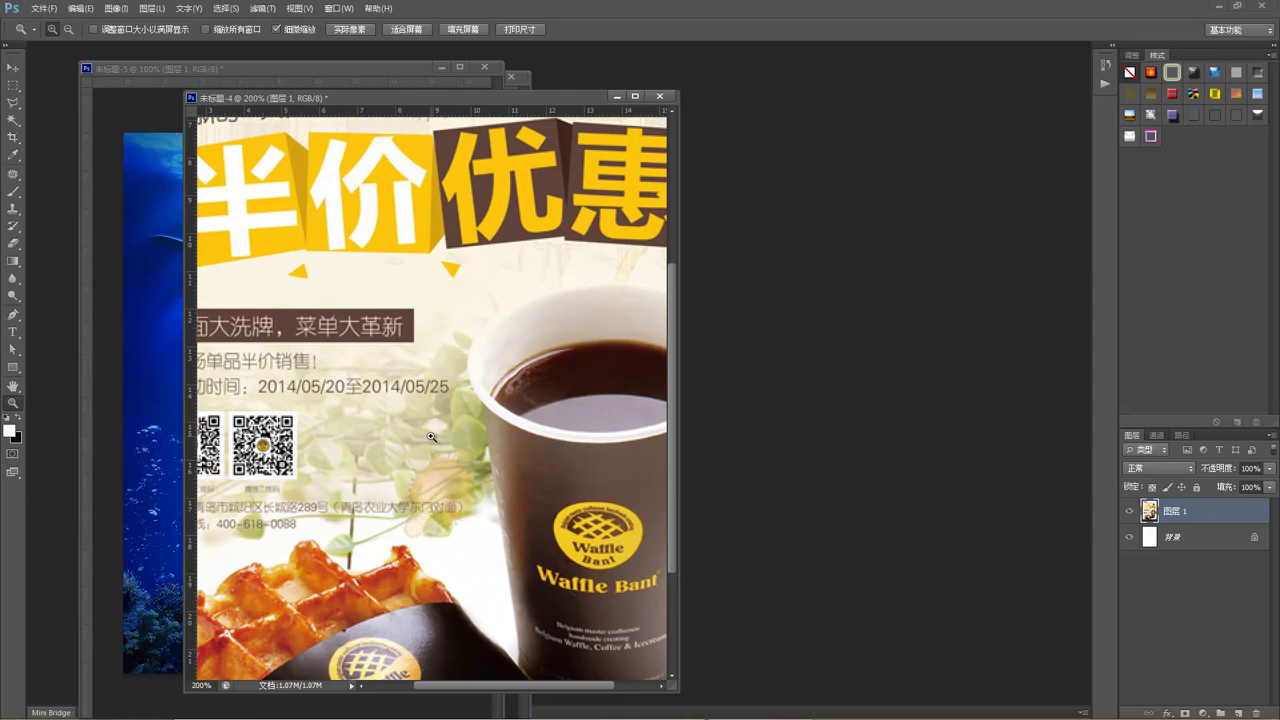
left_click(428, 436, "alt")
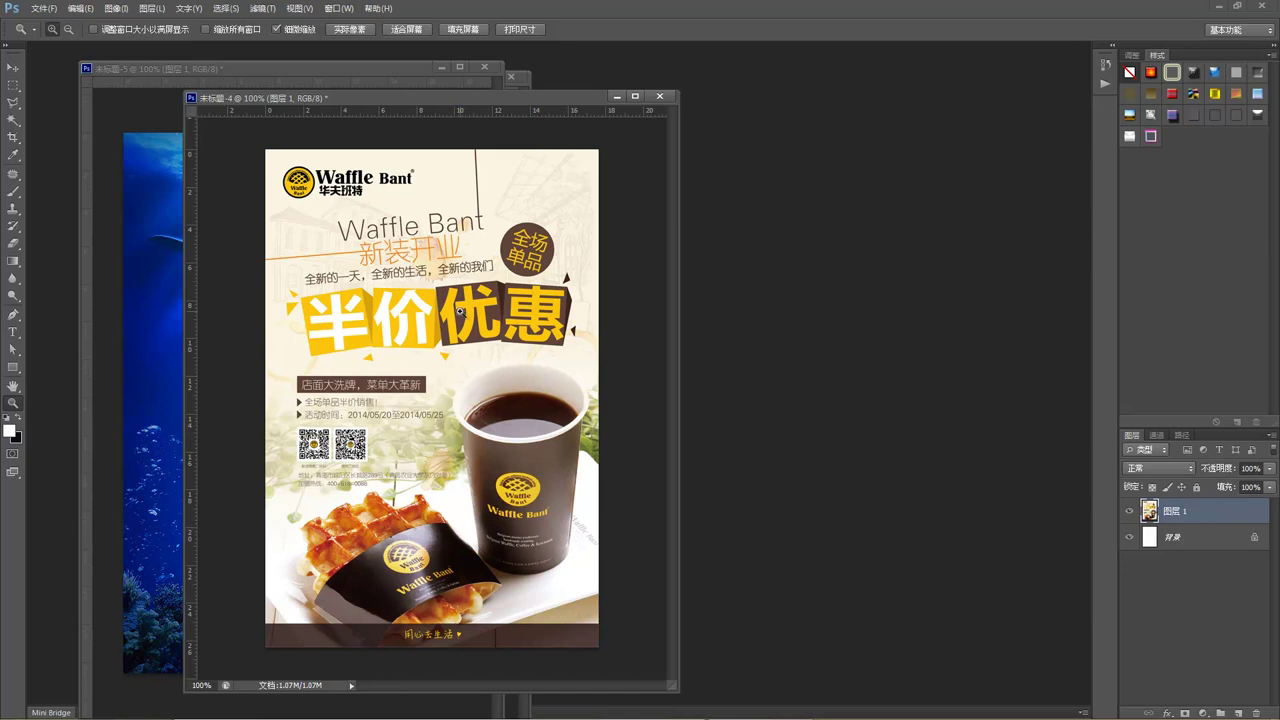
key("v")
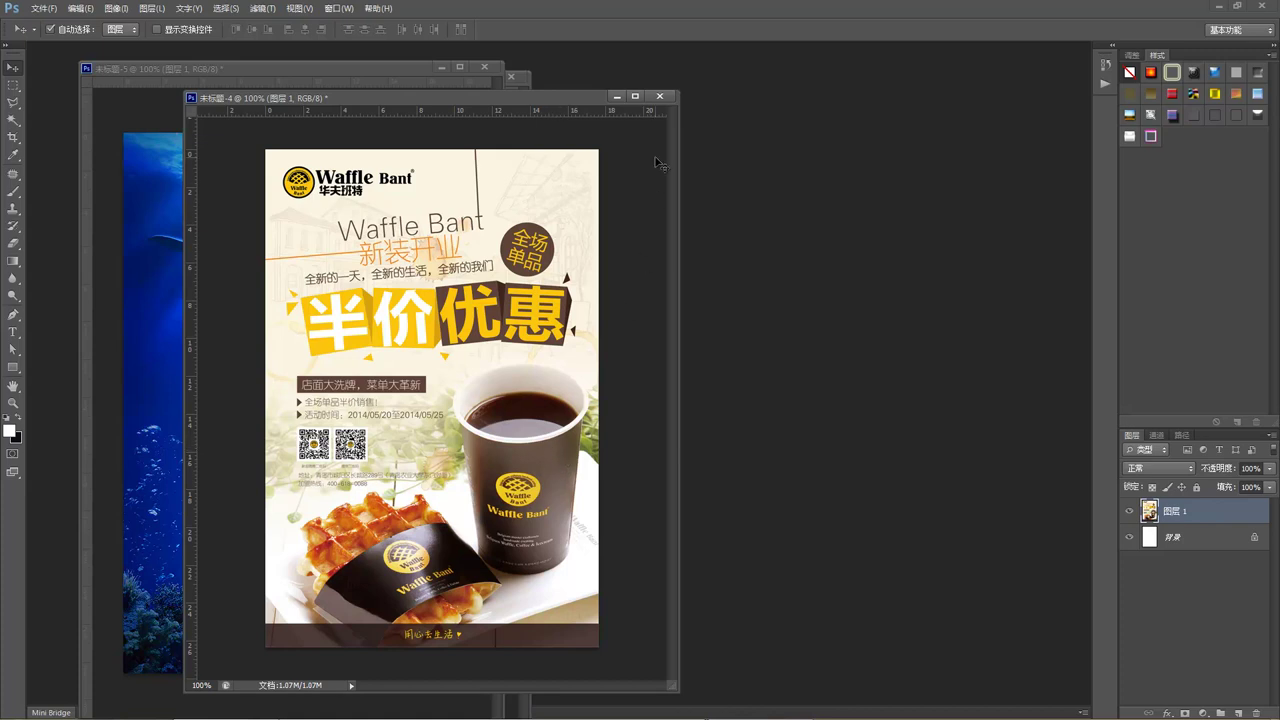
left_click(662, 98)
left_click(556, 254)
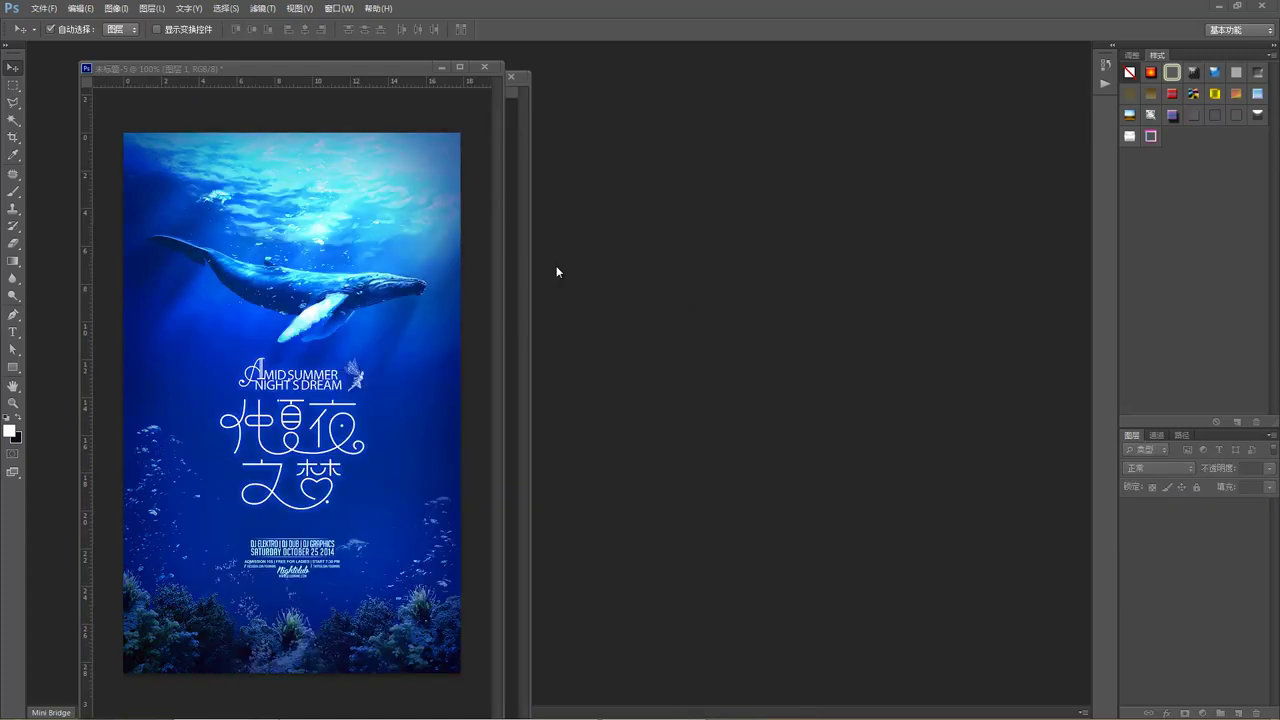
- Move the whale poster window 未标题-5 aside to uncover part of the Escape The Room poster
left_click_drag(358, 67, 521, 69)
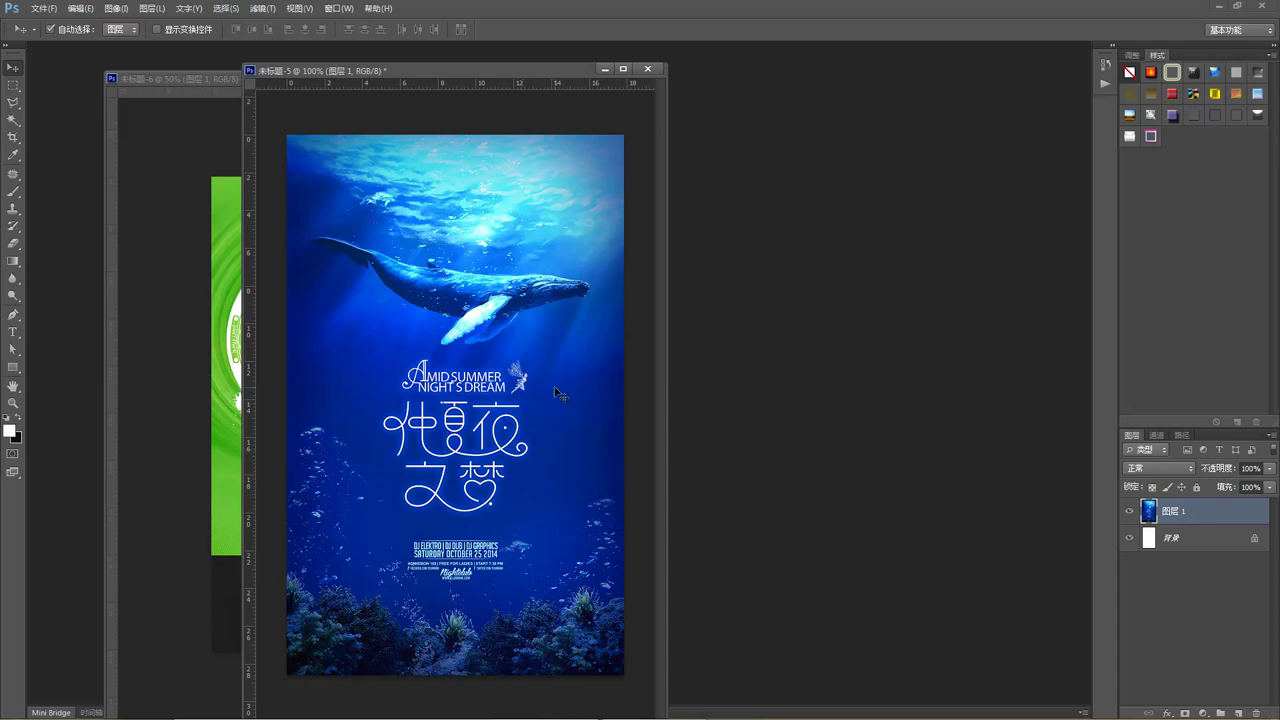
left_click_drag(496, 74, 486, 72)
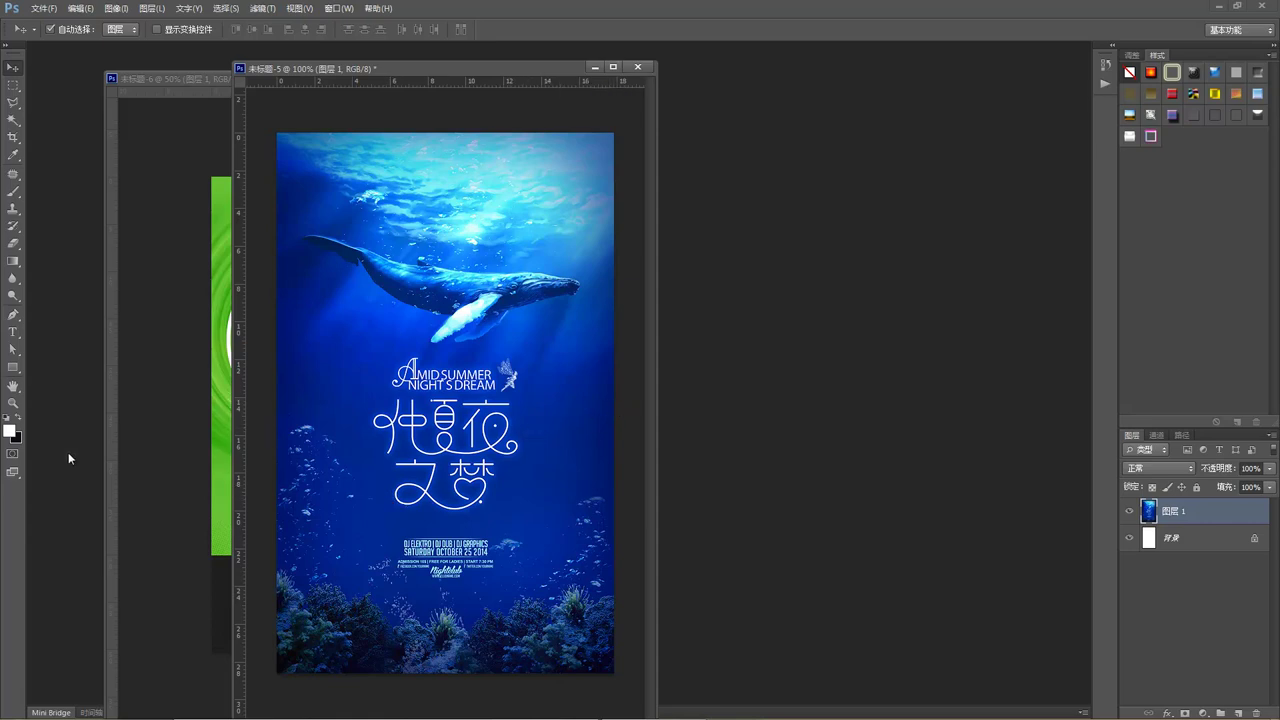
- Try out blue shades such as 453cf8 for the foreground colour and cancel the Color Picker
left_click(12, 432)
left_click_drag(287, 318, 271, 379)
left_click_drag(197, 427, 166, 407)
left_click_drag(315, 363, 293, 360)
left_click_drag(216, 485, 224, 459)
left_click_drag(322, 372, 374, 350)
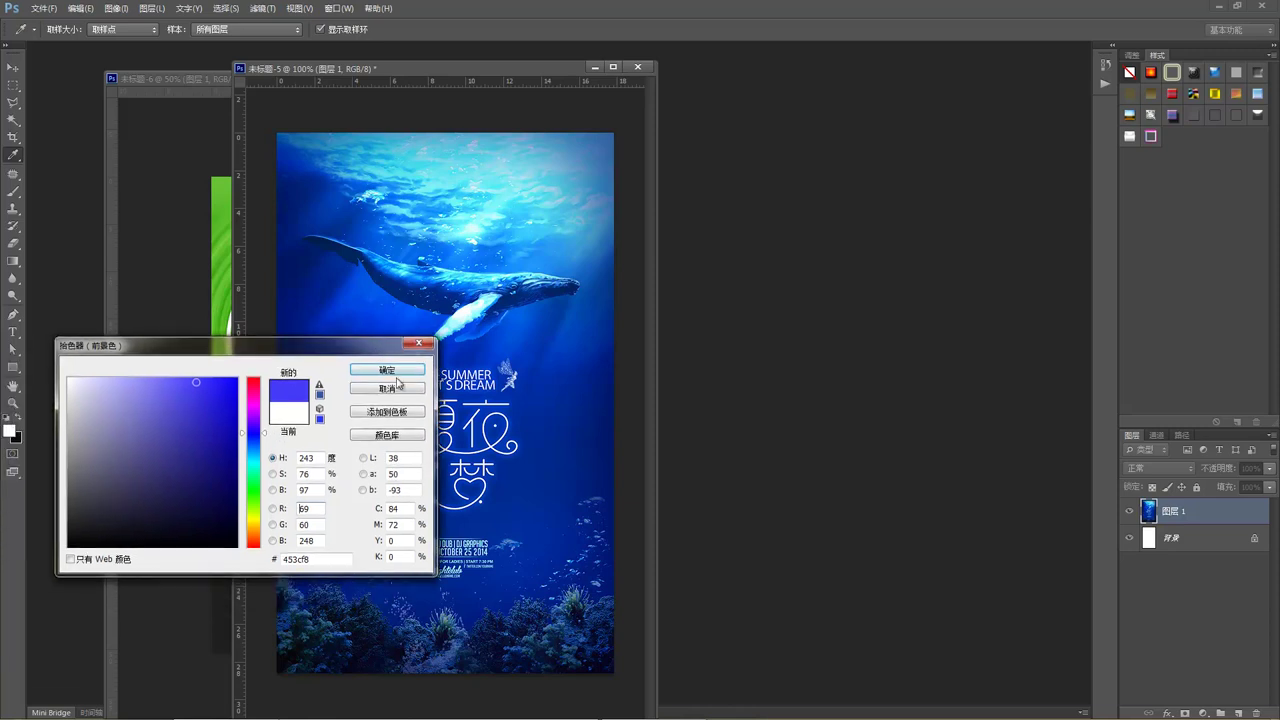
left_click(401, 391)
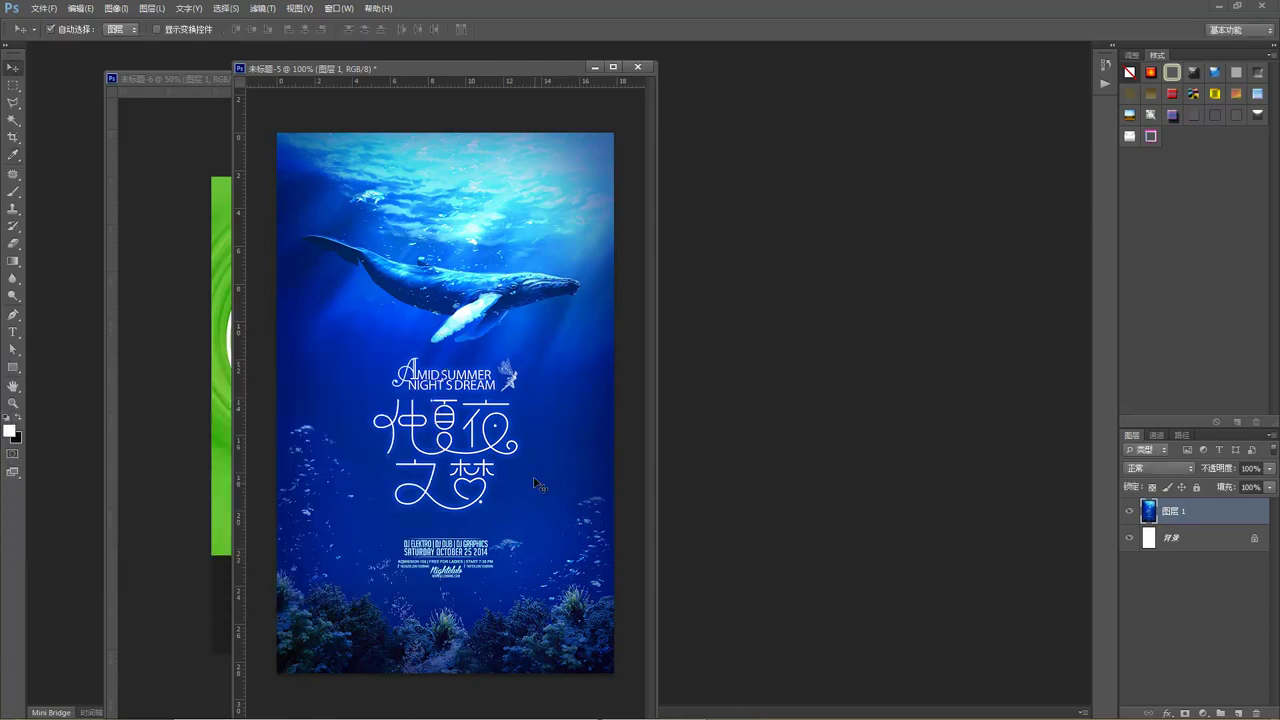
- Shift the whale poster window slightly and close 未标题-5 without saving
left_click_drag(531, 80, 548, 78)
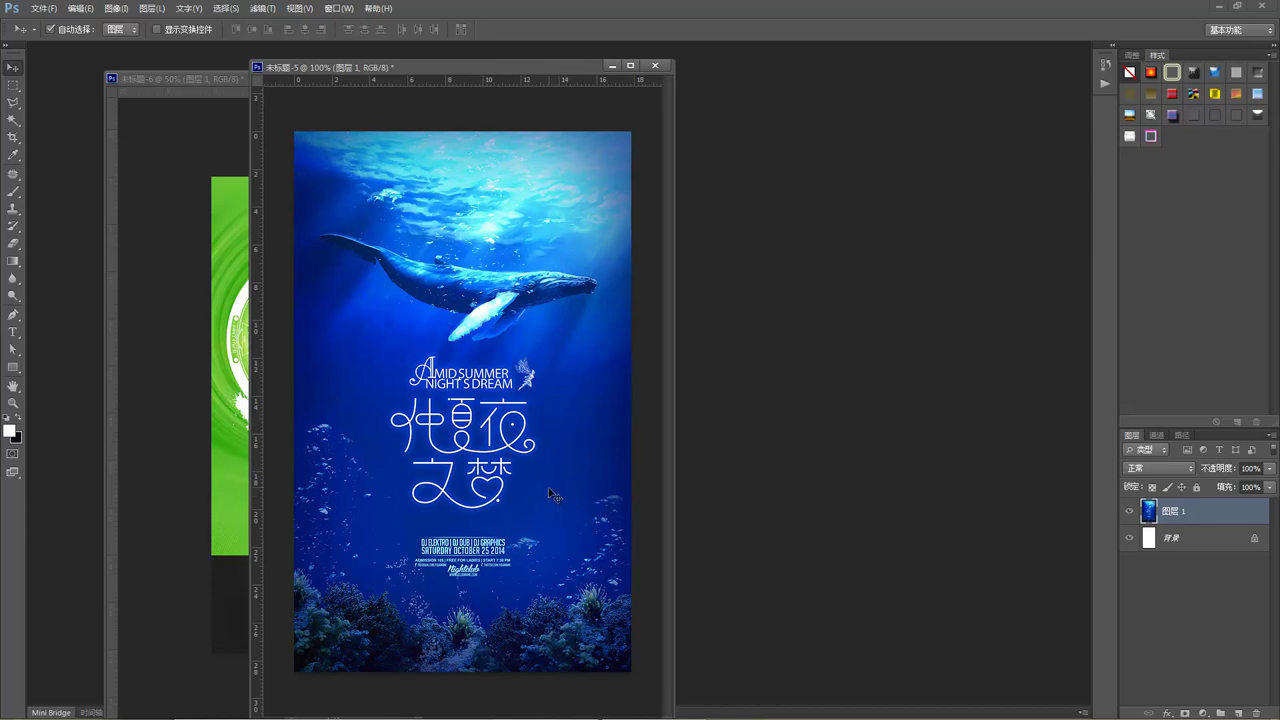
left_click(655, 65)
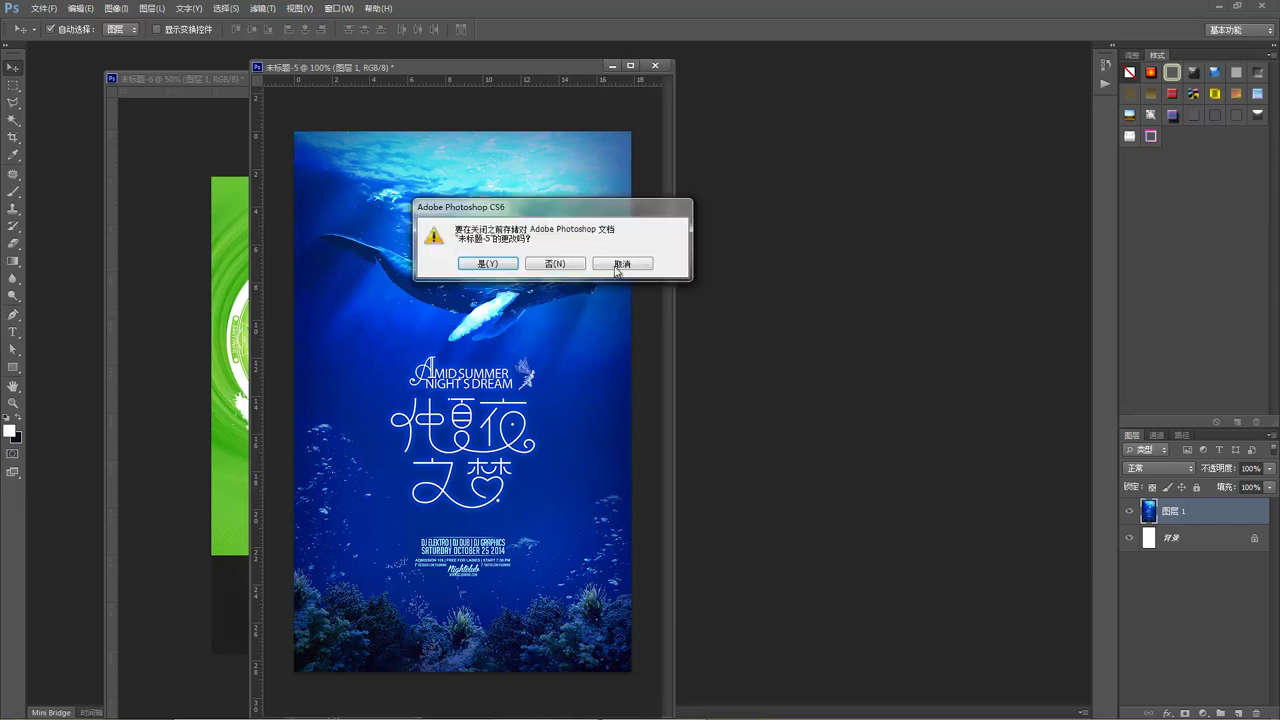
left_click(576, 265)
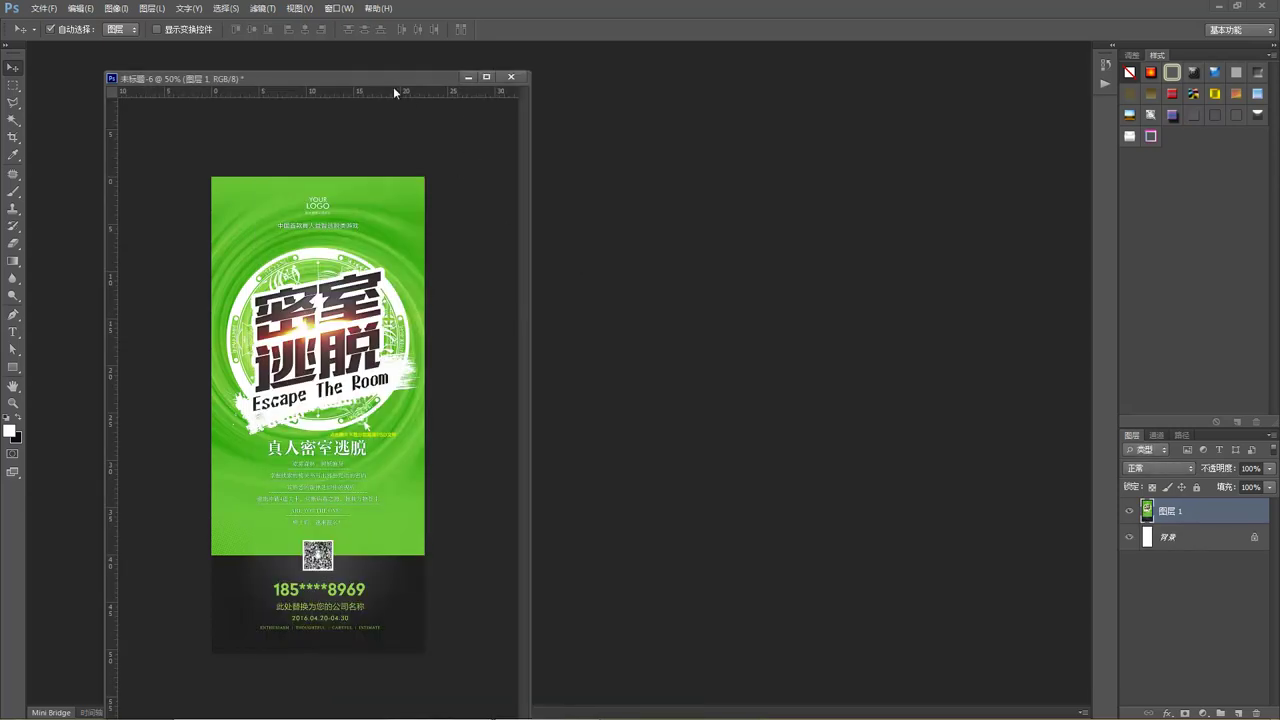
- Reposition the Escape The Room poster window 未标题-6 and examine its title area at a closer zoom
left_click_drag(393, 78, 409, 77)
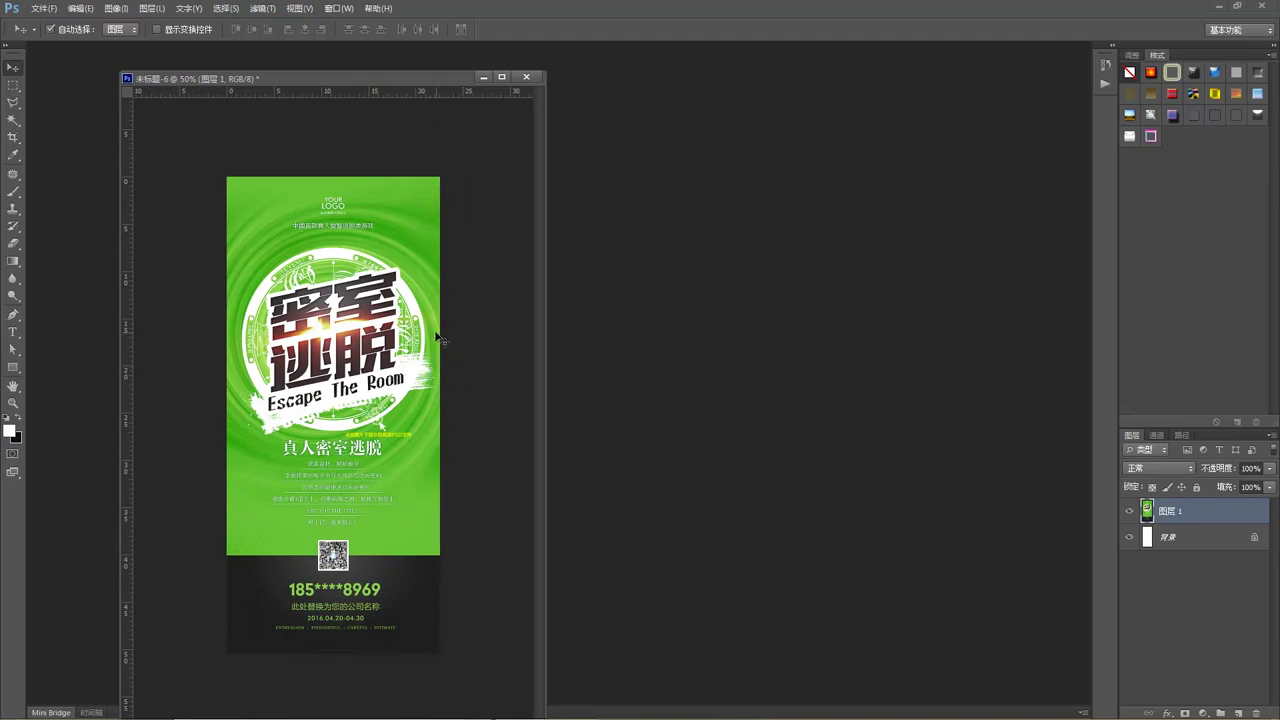
key("z")
left_click(403, 433)
key("alt")
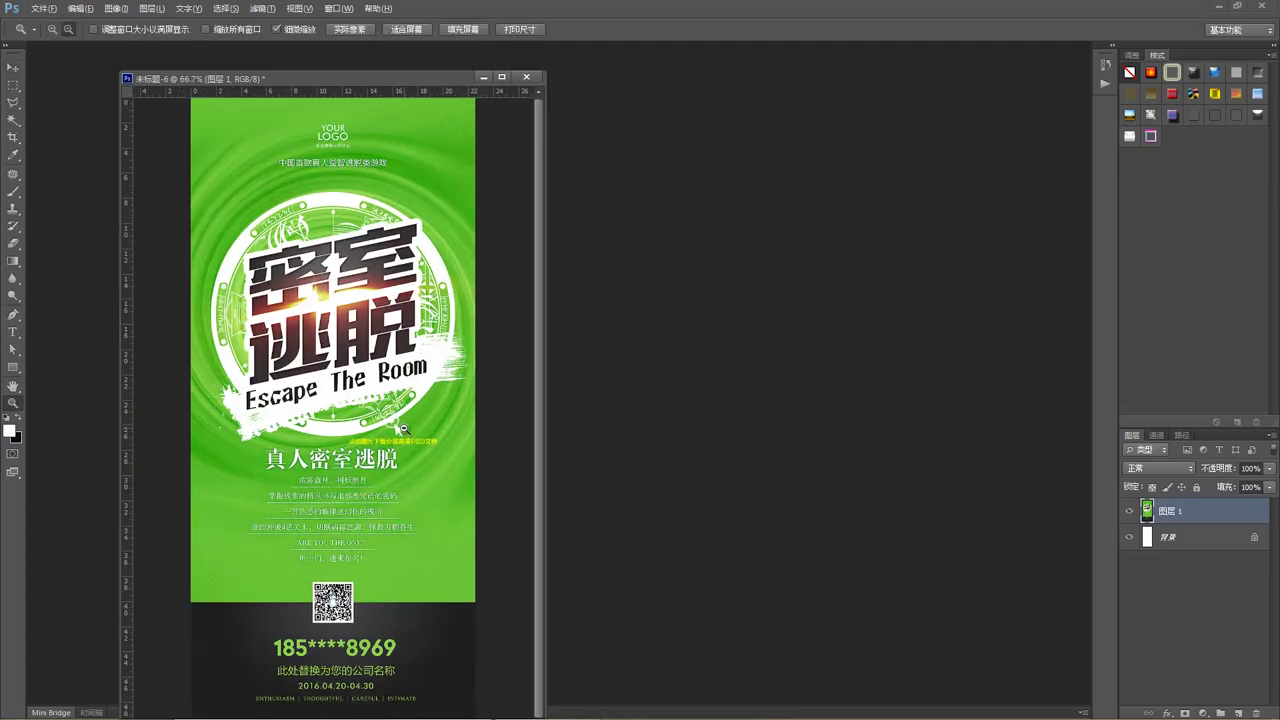
left_click(403, 429)
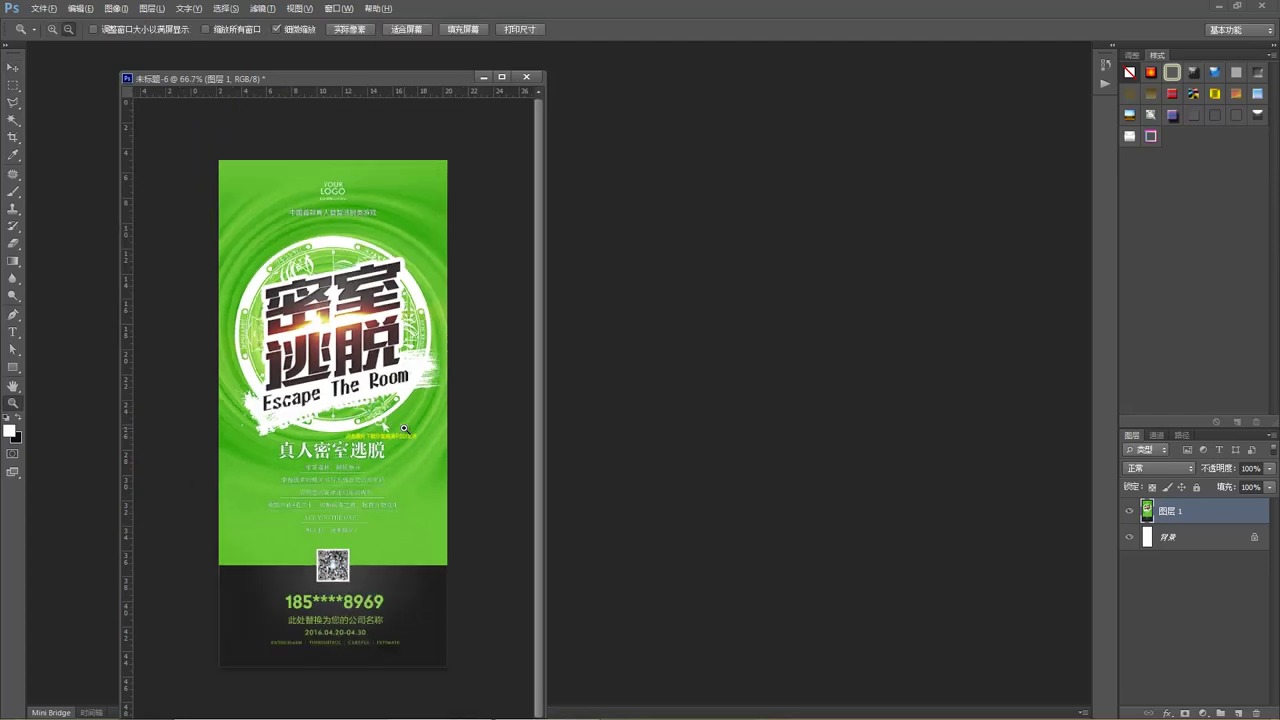
- Preview the Polar Coordinates distortion filter on the Escape The Room poster and cancel it
left_click(262, 9)
mouse_move(310, 157)
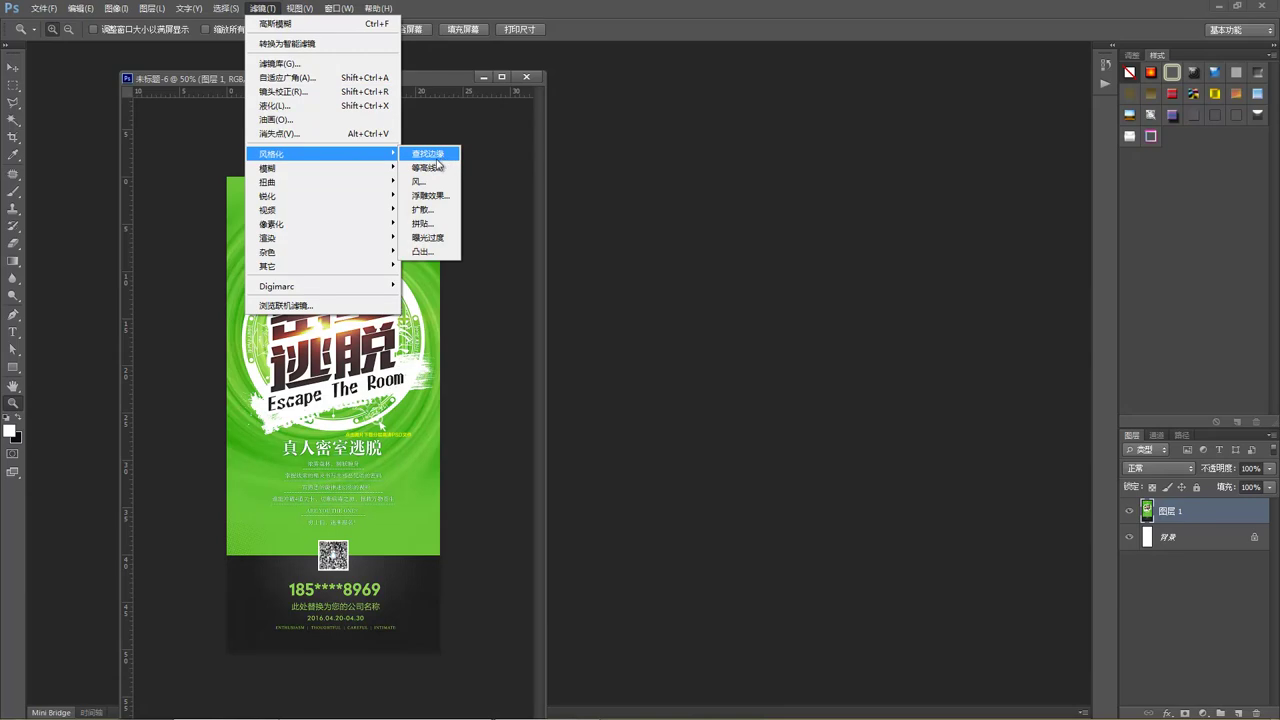
mouse_move(387, 177)
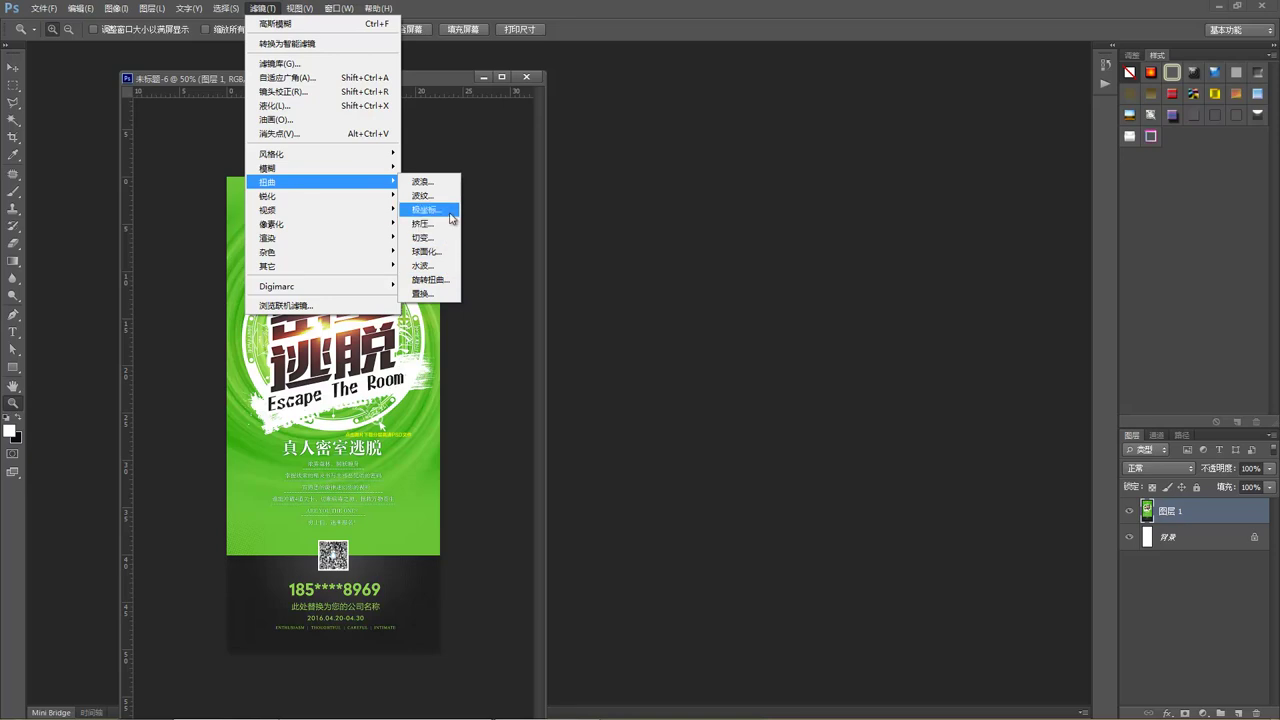
left_click(425, 209)
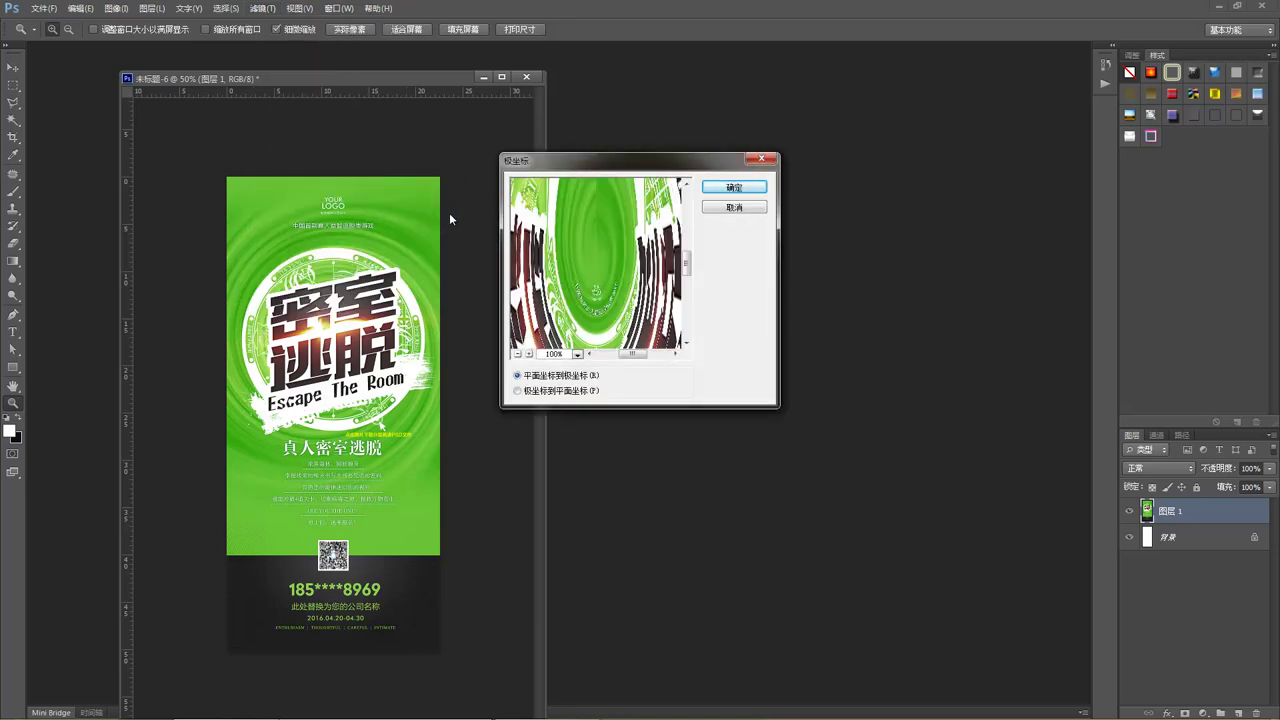
left_click(518, 355)
left_click(752, 208)
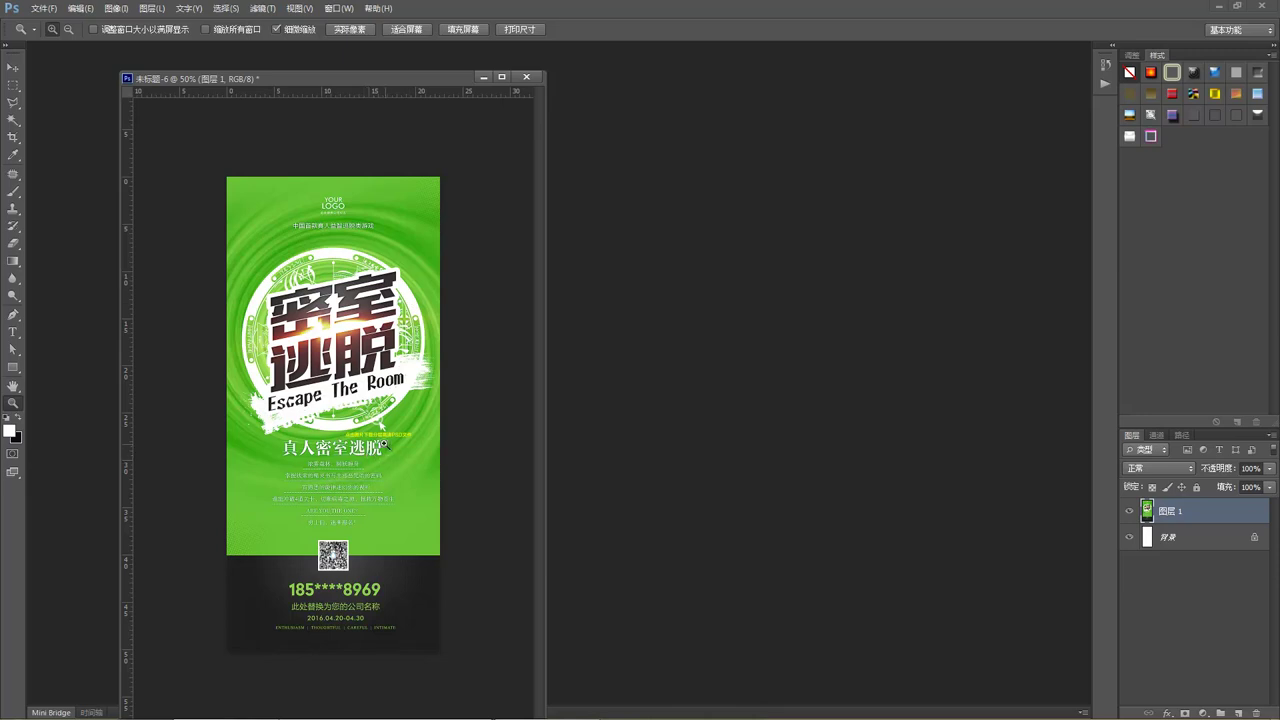
- Reposition and widen the Escape The Room poster window, view it at 66.7%, and close 未标题-6 without saving
left_click(19, 67)
left_click_drag(339, 84, 376, 95)
left_click_drag(582, 524, 621, 526)
key("ctrl+plus")
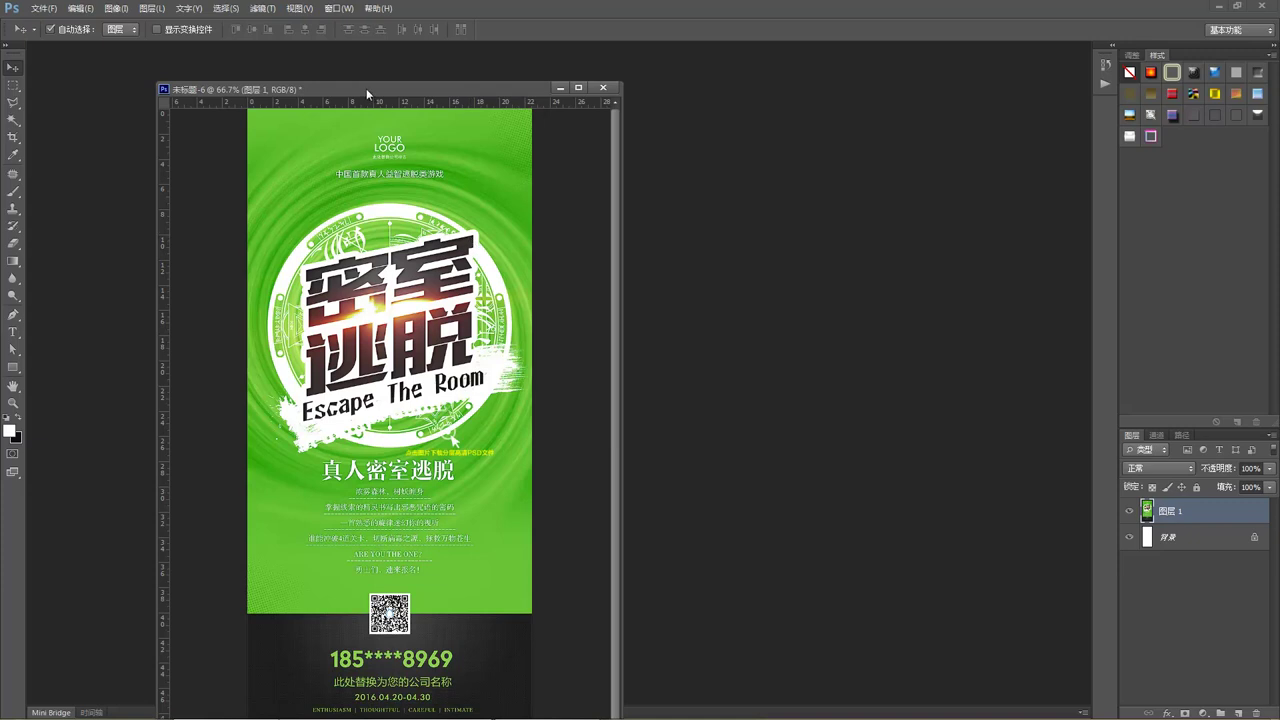
left_click_drag(449, 88, 503, 80)
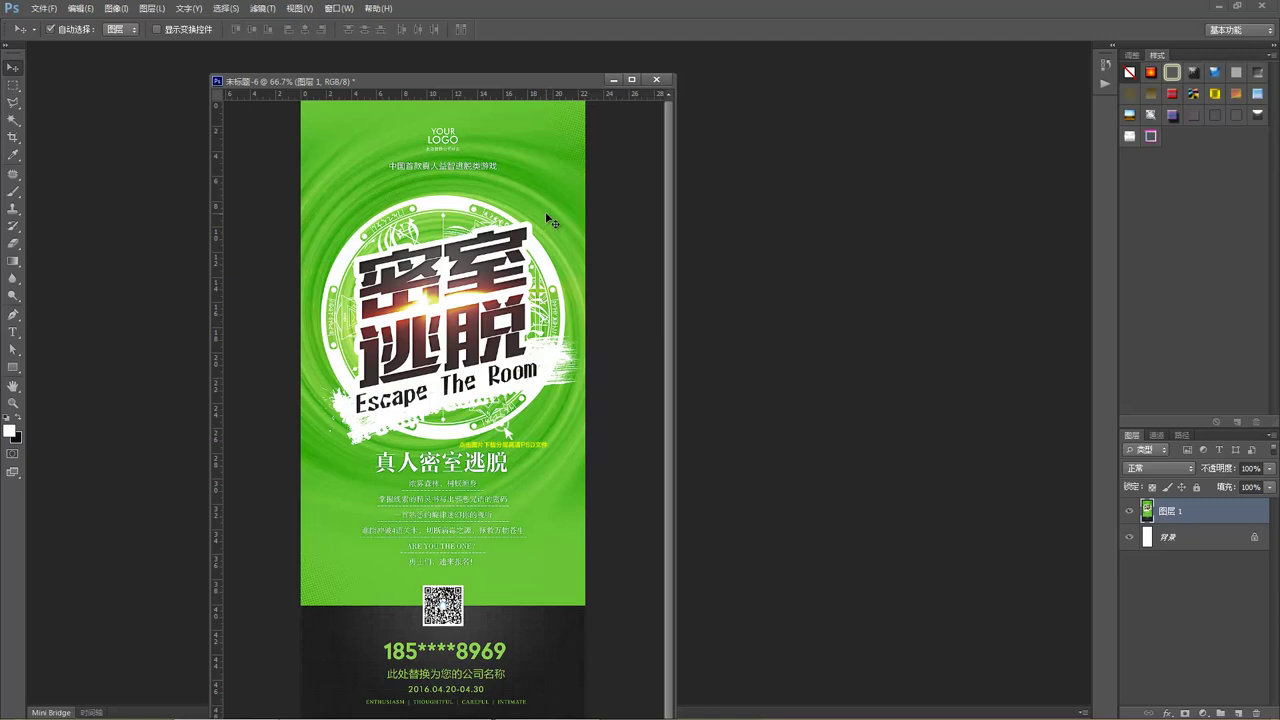
left_click(656, 82)
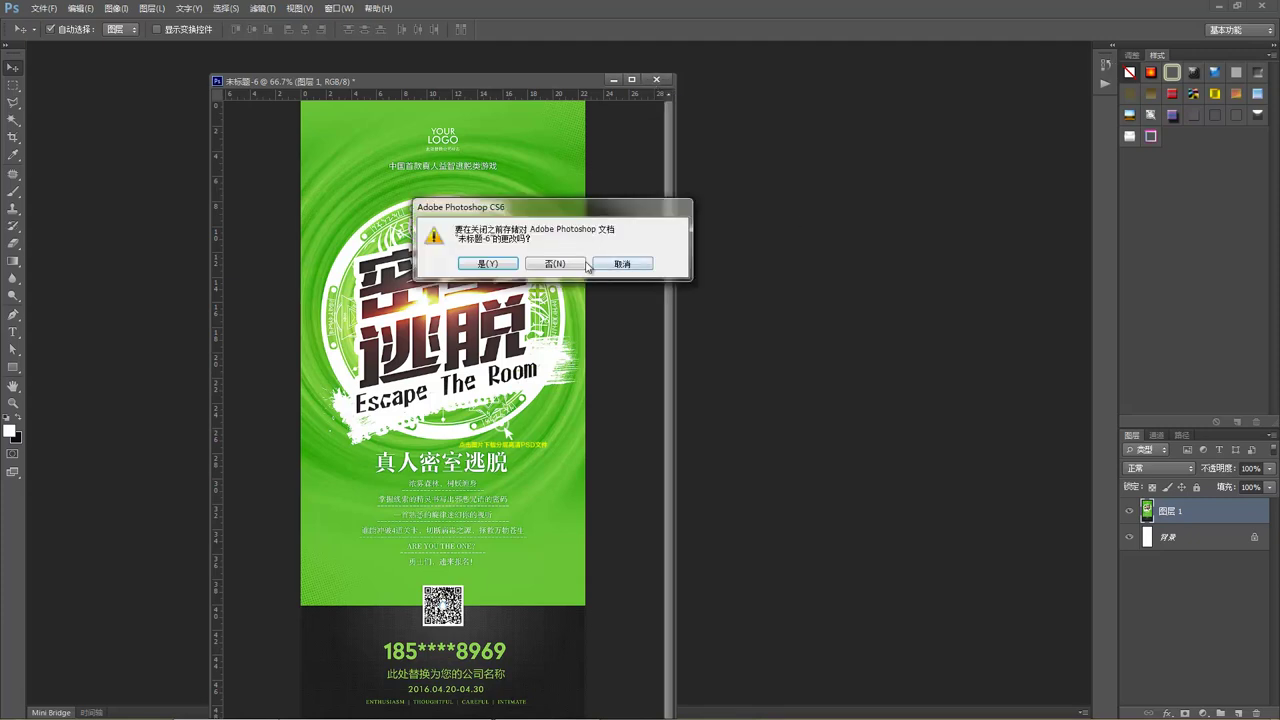
left_click(552, 266)
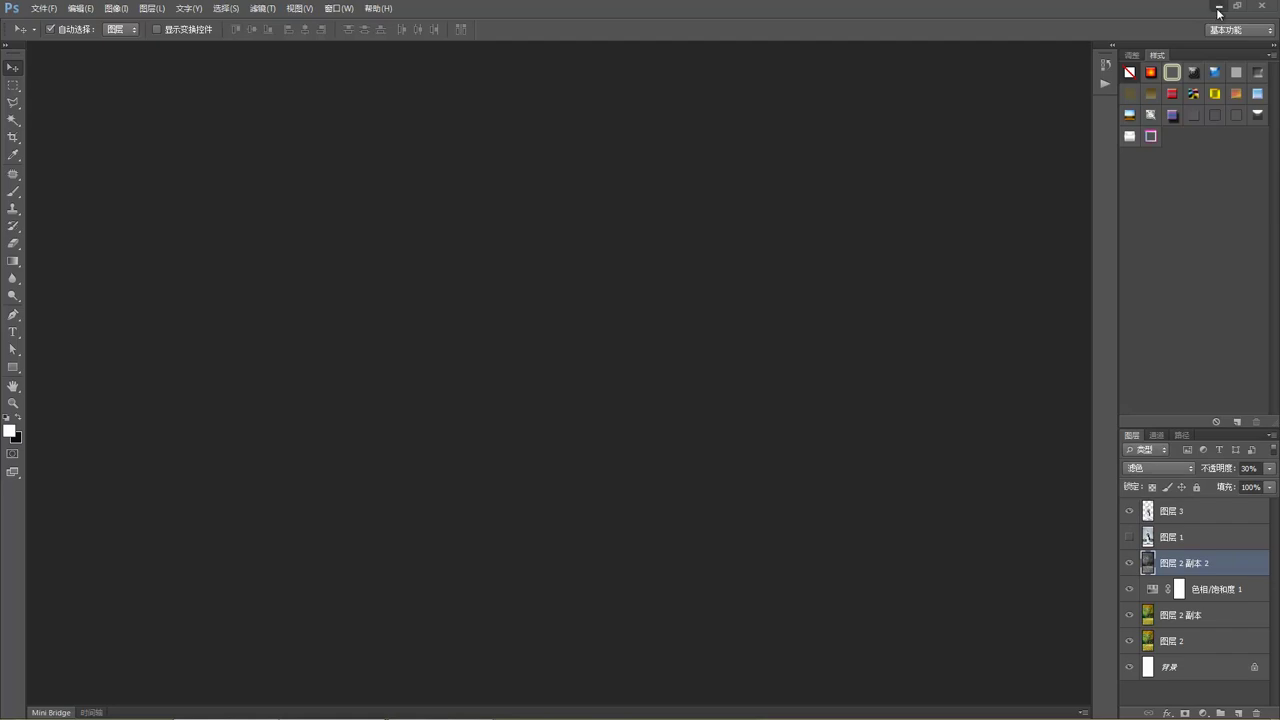